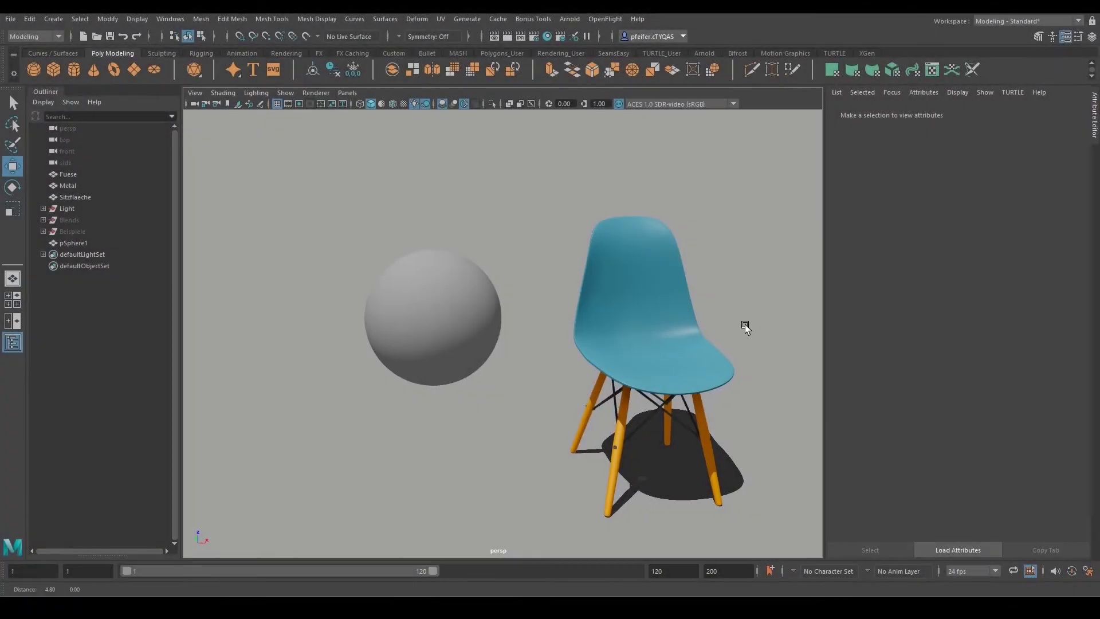
# Orbit and zoom around the chair, briefly selecting and then deselecting its seat
pyautogui.keyDown('alt'); pyautogui.moveTo(745, 325); pyautogui.dragTo(700, 315, button='middle'); pyautogui.keyUp('alt')
pyautogui.keyDown('alt'); pyautogui.moveTo(701, 315); pyautogui.dragTo(731, 318); pyautogui.keyUp('alt')
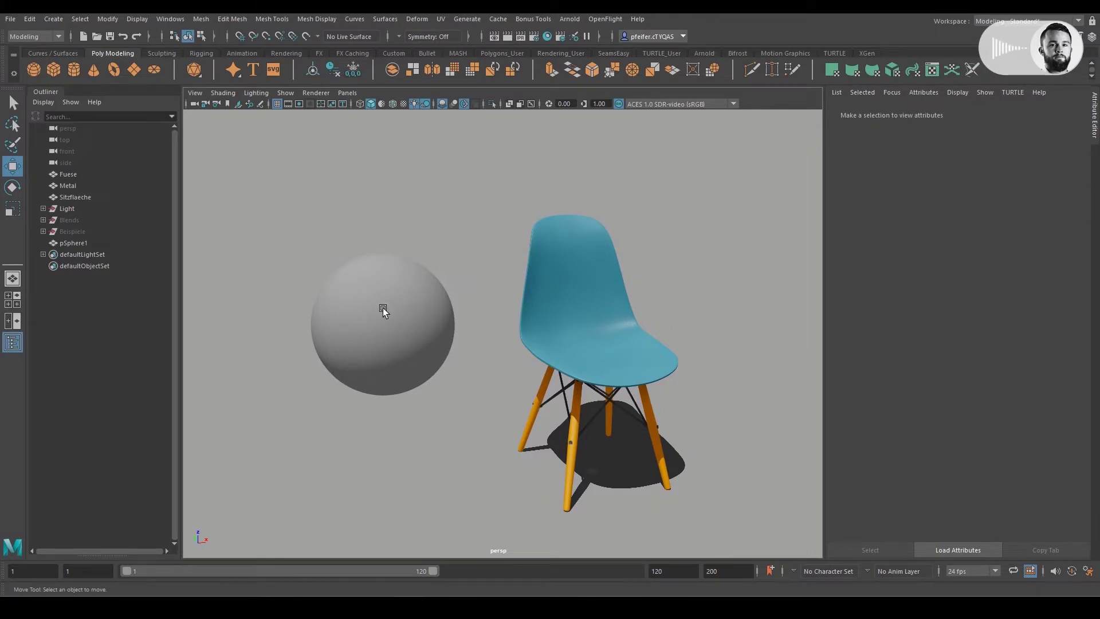
pyautogui.click(613, 331)
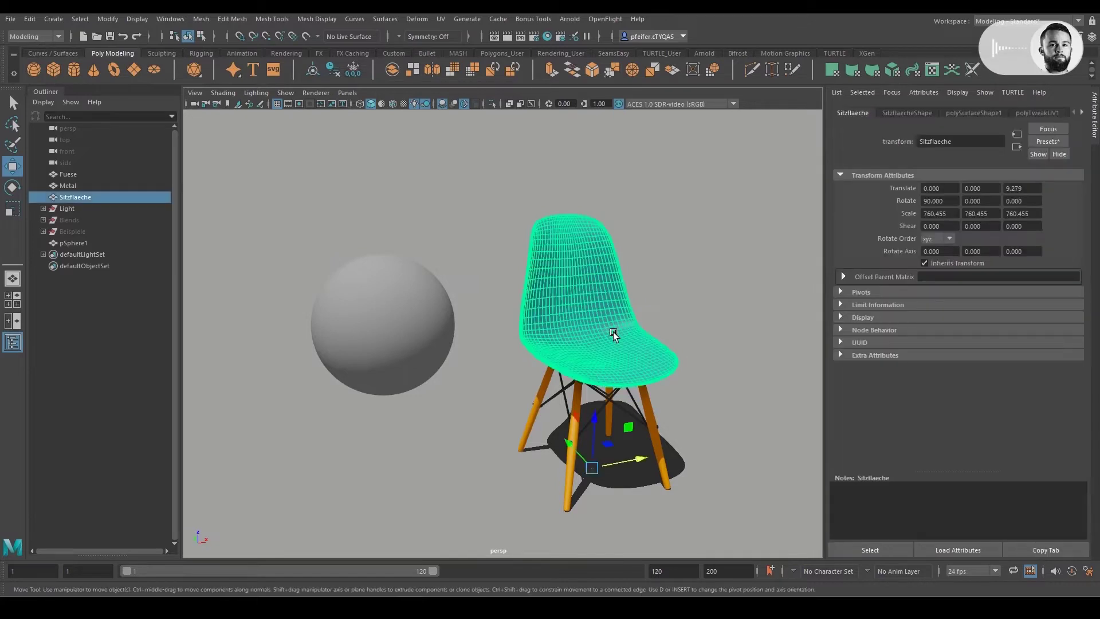
pyautogui.scroll(2, 616, 383)
pyautogui.scroll(1, 626, 326)
pyautogui.moveTo(625, 325)
pyautogui.keyDown('alt'); pyautogui.mouseDown()
pyautogui.moveTo(617, 291)
pyautogui.moveTo(672, 334)
pyautogui.moveTo(651, 290)
pyautogui.mouseUp(); pyautogui.keyUp('alt')
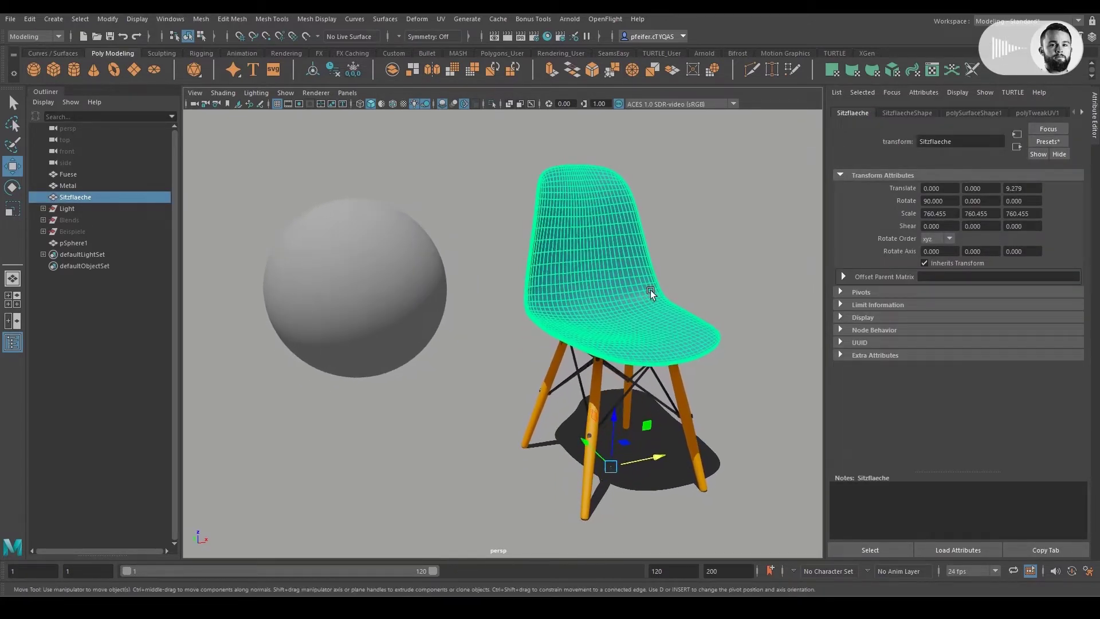
pyautogui.click(678, 234)
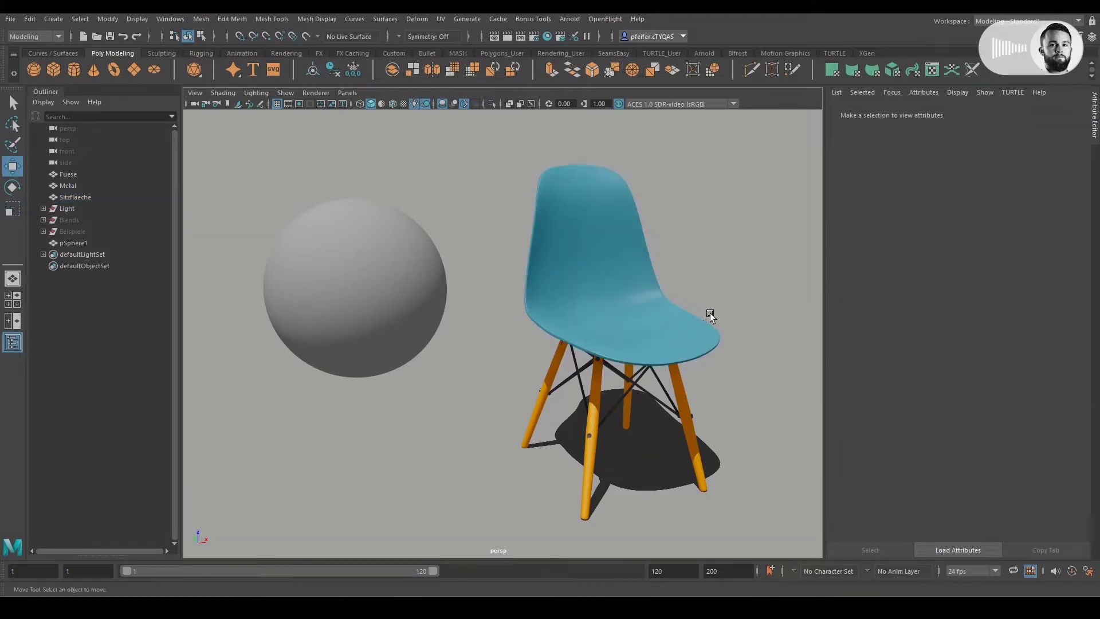
pyautogui.moveTo(710, 313)
pyautogui.keyDown('alt'); pyautogui.mouseDown()
pyautogui.moveTo(741, 318)
pyautogui.moveTo(727, 321)
pyautogui.mouseUp(); pyautogui.keyUp('alt')
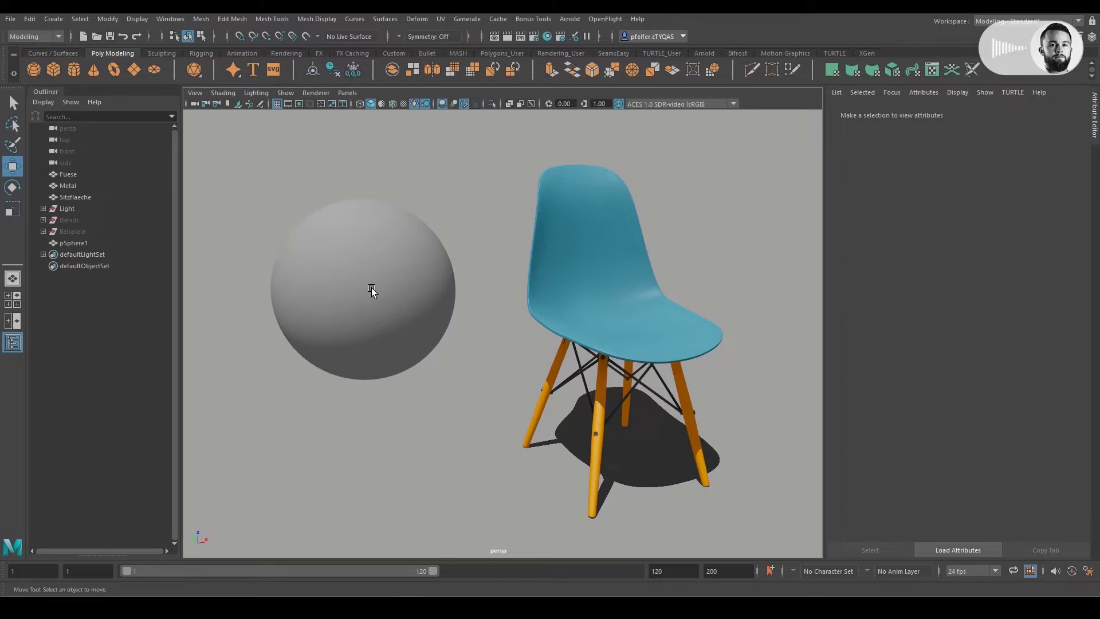
# Check the viewport renderer list without changing it, then zoom and orbit toward the sphere
pyautogui.click(321, 92)
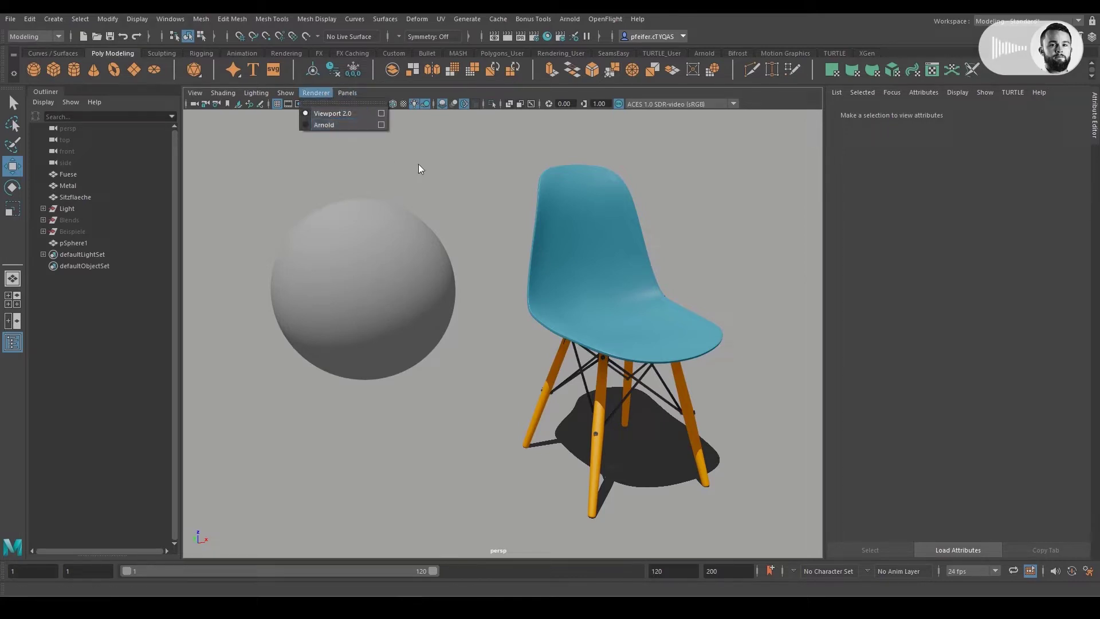
pyautogui.click(462, 174)
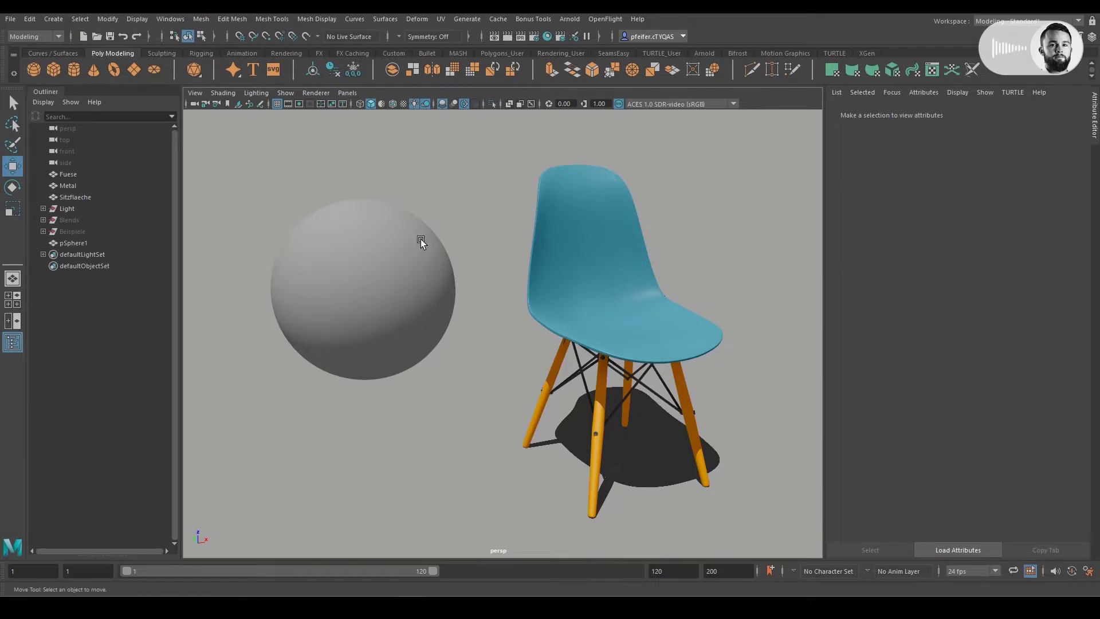
pyautogui.keyDown('alt'); pyautogui.moveTo(420, 239); pyautogui.dragTo(480, 244, button='middle'); pyautogui.keyUp('alt')
pyautogui.scroll(3, 475, 240)
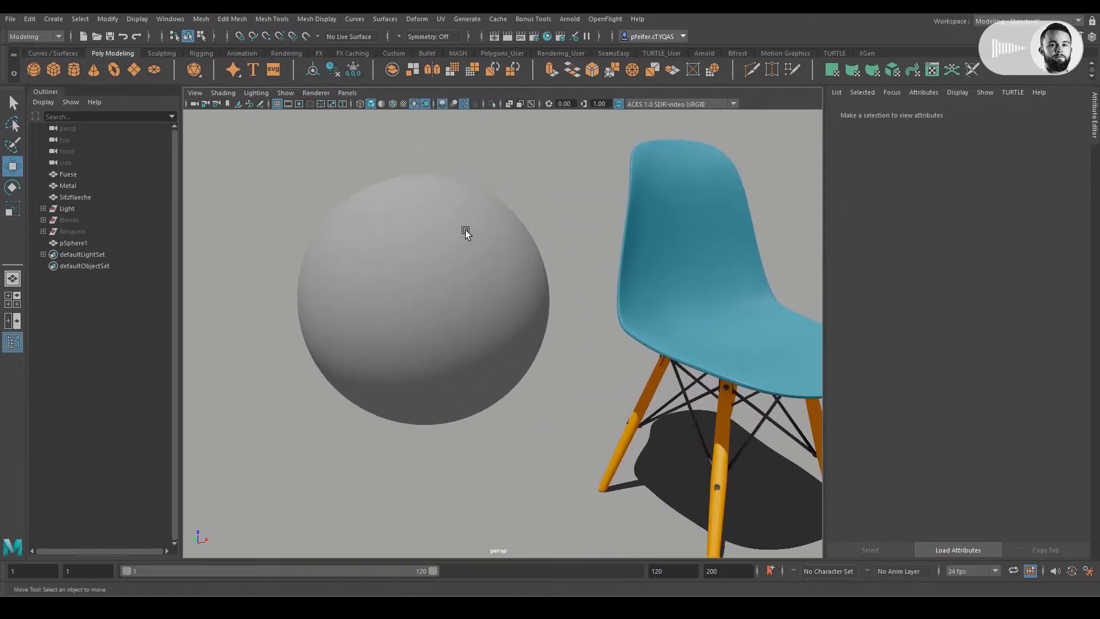
pyautogui.moveTo(465, 230)
pyautogui.keyDown('alt'); pyautogui.mouseDown()
pyautogui.moveTo(536, 236)
pyautogui.moveTo(509, 246)
pyautogui.moveTo(533, 248)
pyautogui.moveTo(528, 229)
pyautogui.mouseUp(); pyautogui.keyUp('alt')
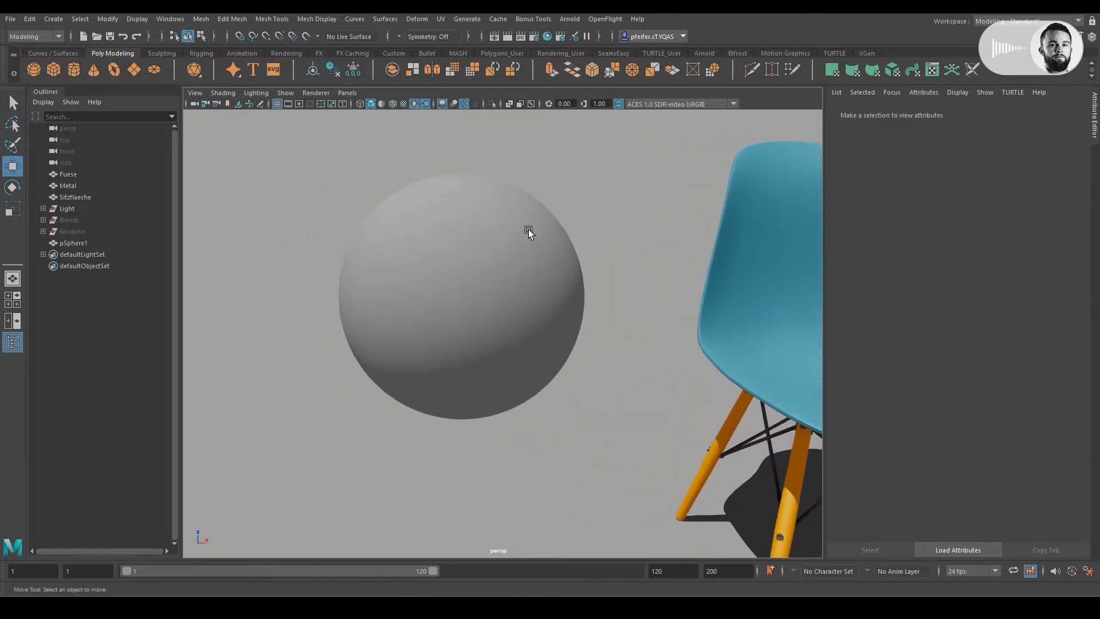
# Assign a new Lambert material to the sphere
pyautogui.click(453, 234)
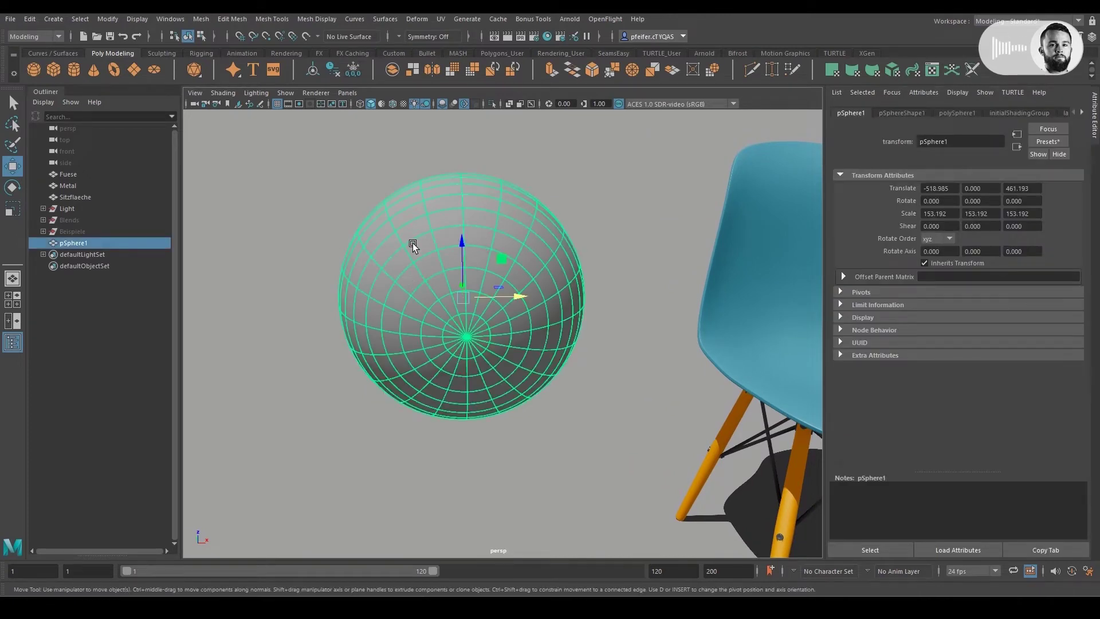
pyautogui.moveTo(412, 243); pyautogui.dragTo(436, 538, button='right')
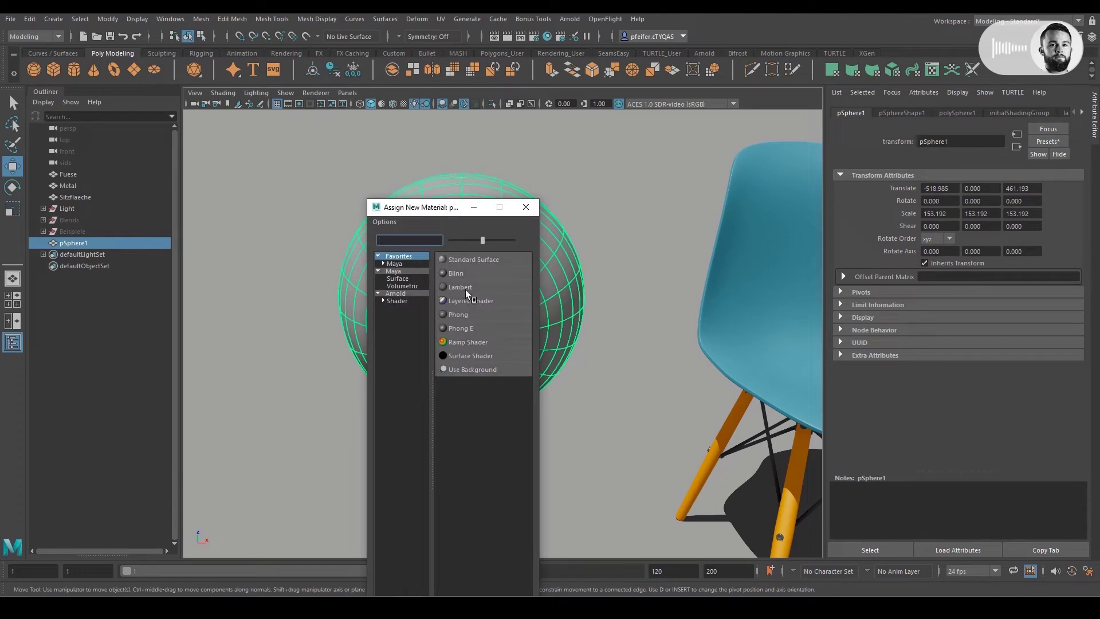
pyautogui.click(463, 288)
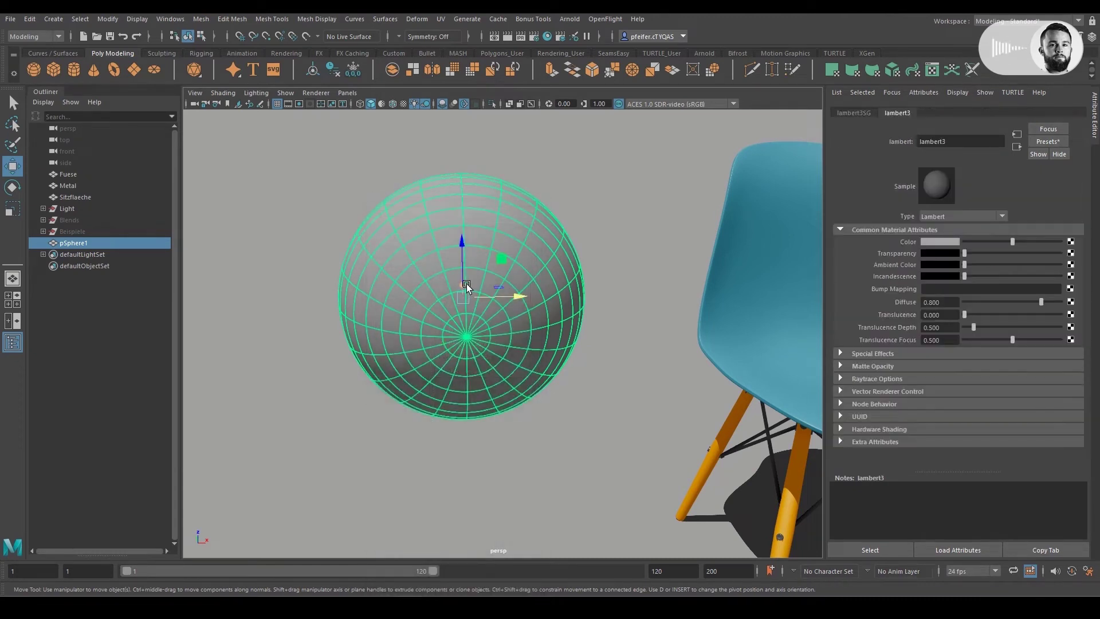
# Rename the material Material_Labert_01 and bring up texture choices for its Color
pyautogui.doubleClick(976, 141)
pyautogui.write('Mater')
pyautogui.write('ial_Label')
pyautogui.write('_01')
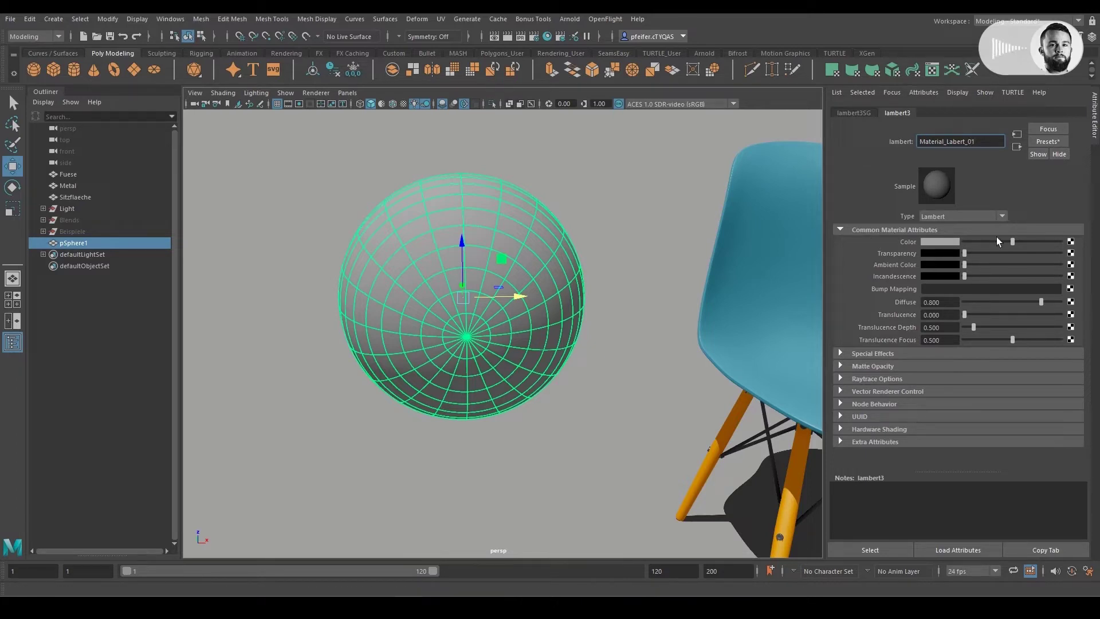
pyautogui.click(1071, 242)
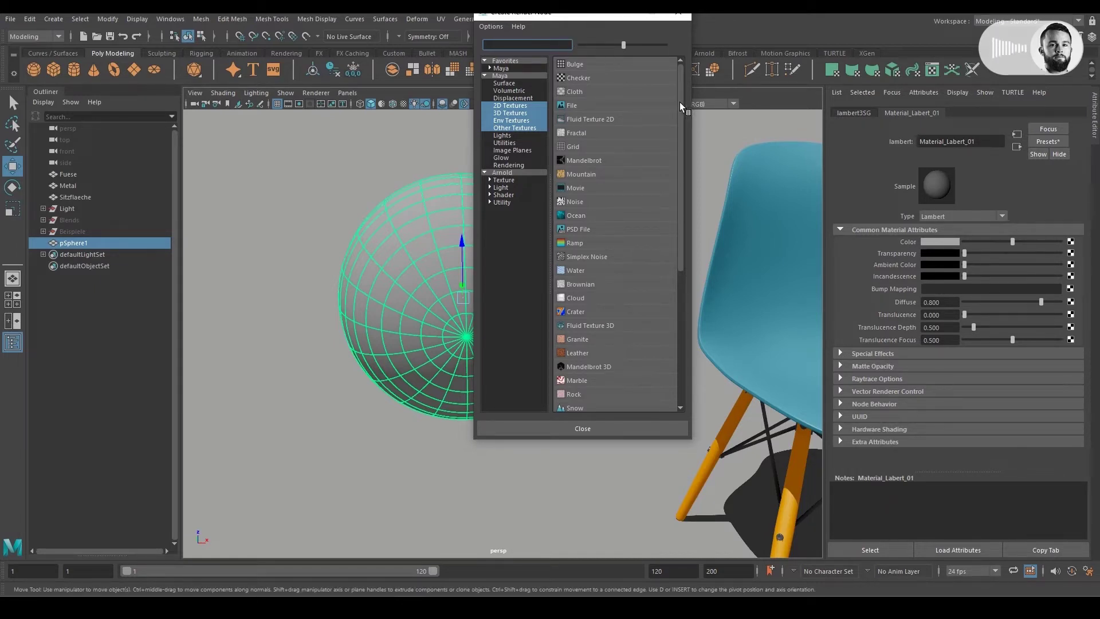
# Search 'pro' under Maya nodes and connect a Projection node to Material_Labert_01's colour
pyautogui.moveTo(679, 102)
pyautogui.mouseDown()
pyautogui.moveTo(703, 230)
pyautogui.moveTo(671, 102)
pyautogui.mouseUp()
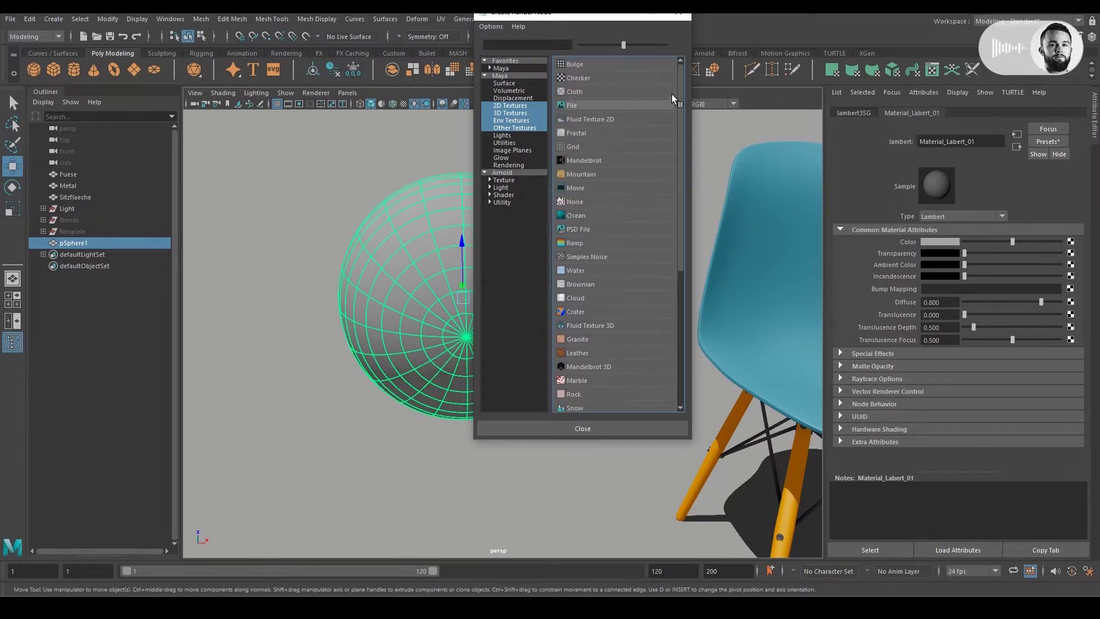
pyautogui.click(506, 44)
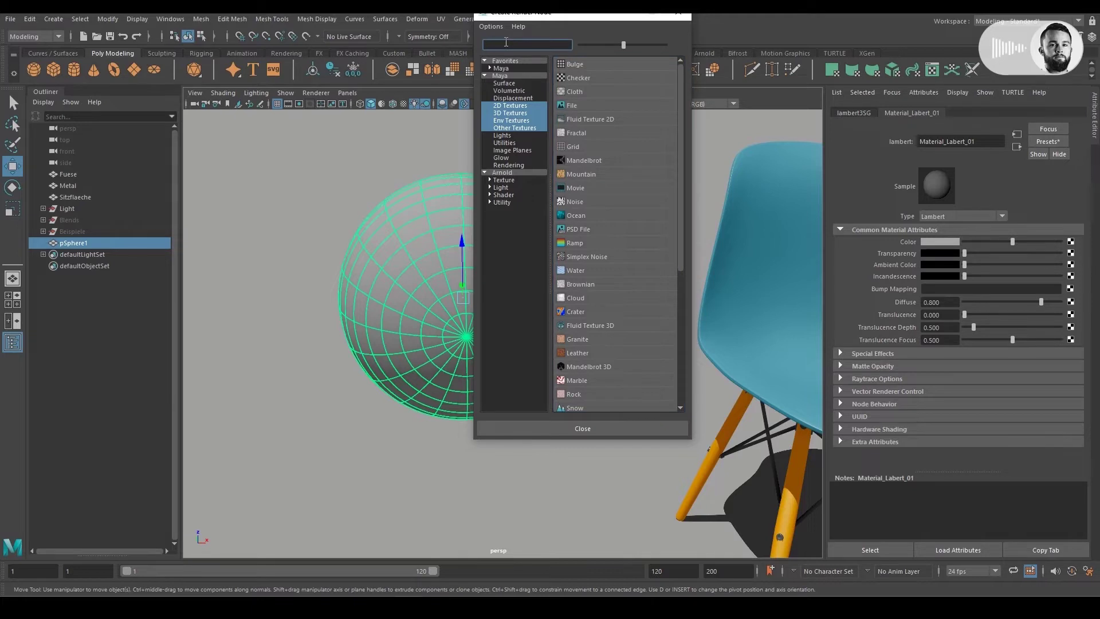
pyautogui.write('pro')
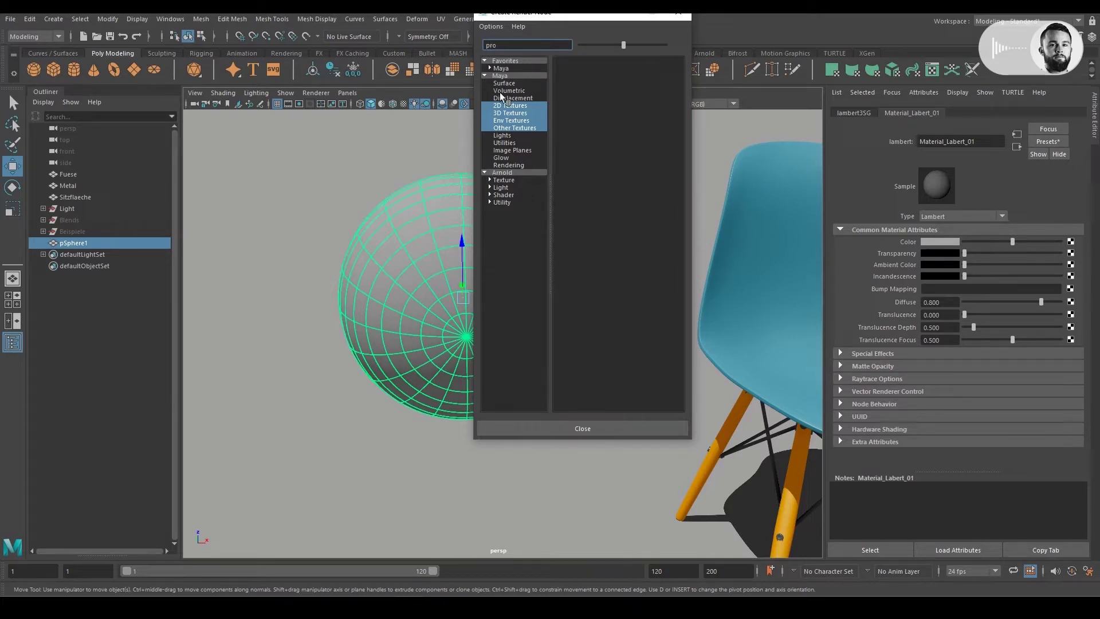
pyautogui.click(507, 77)
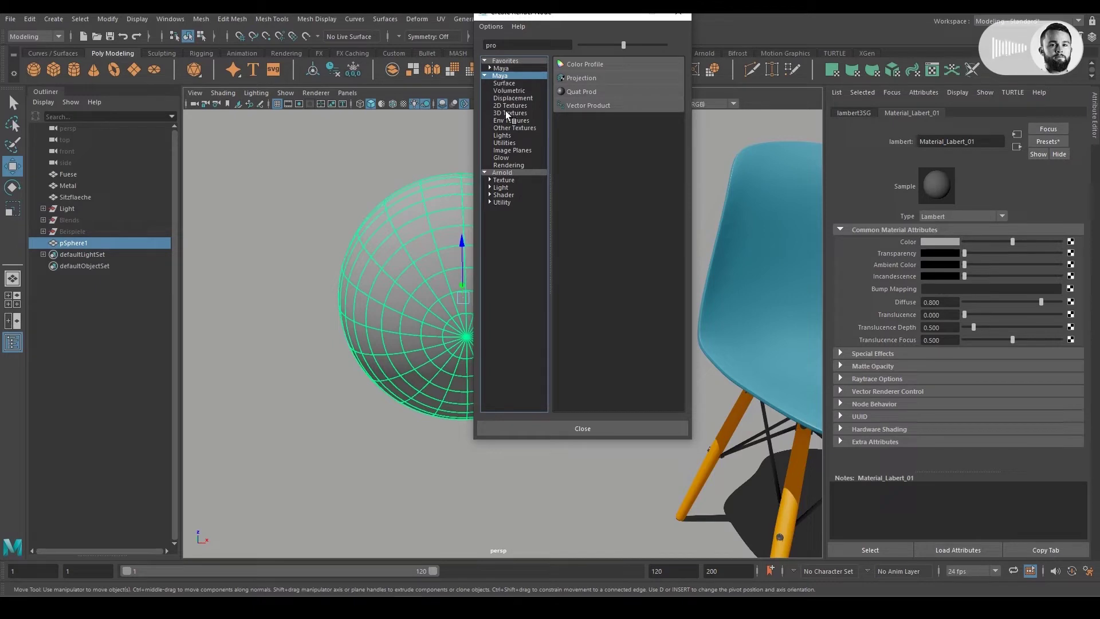
pyautogui.click(583, 78)
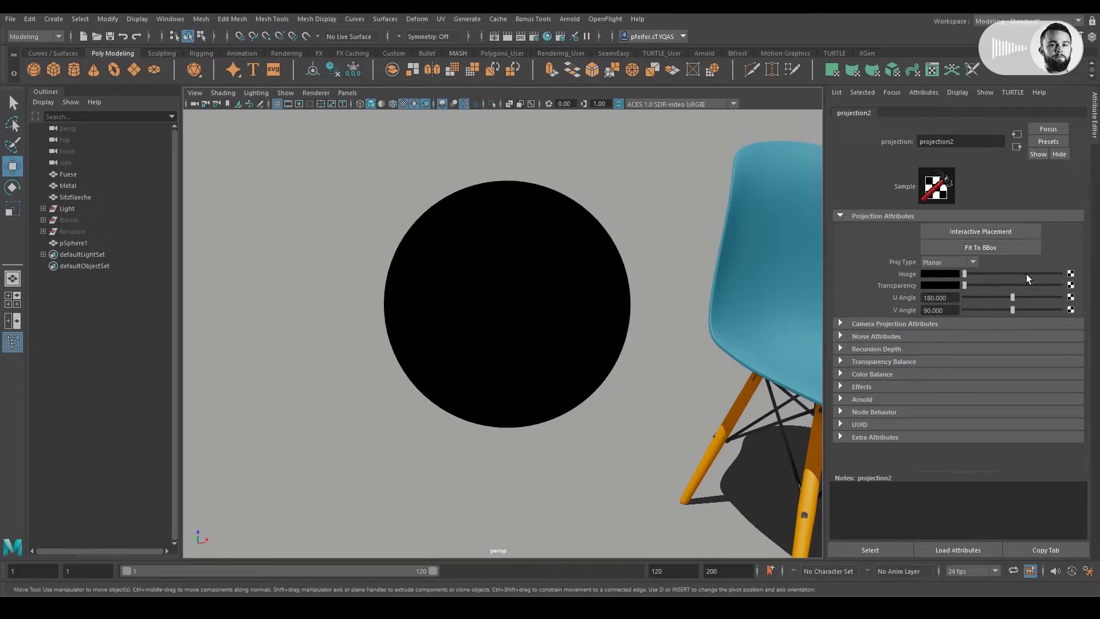
# Connect a new ramp texture to the projection's image input
pyautogui.click(1071, 275)
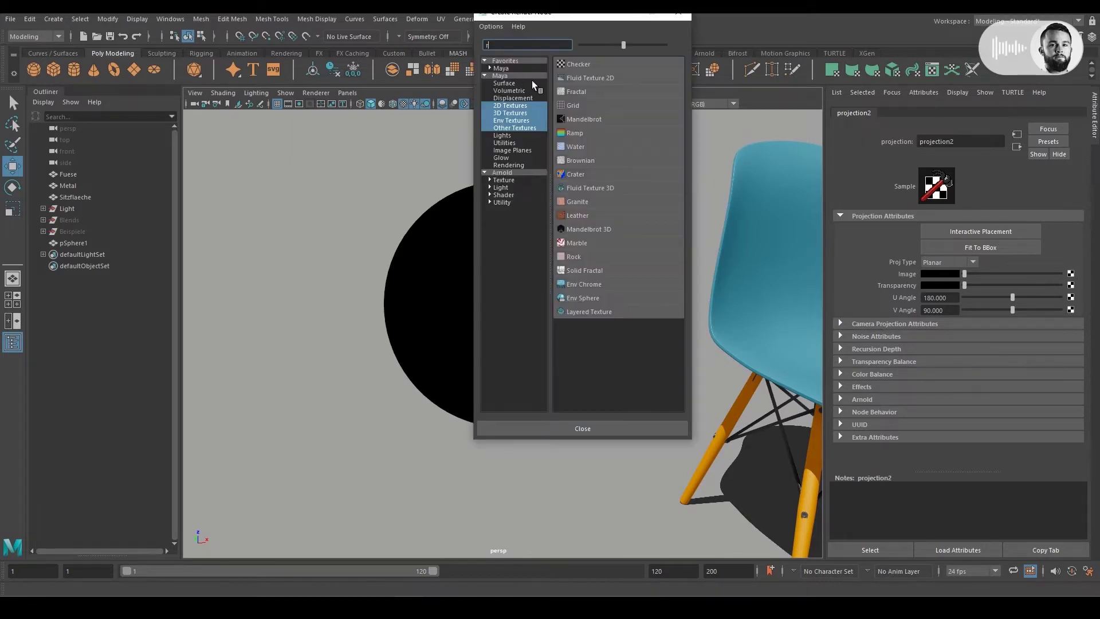
pyautogui.write('ramp')
pyautogui.click(580, 79)
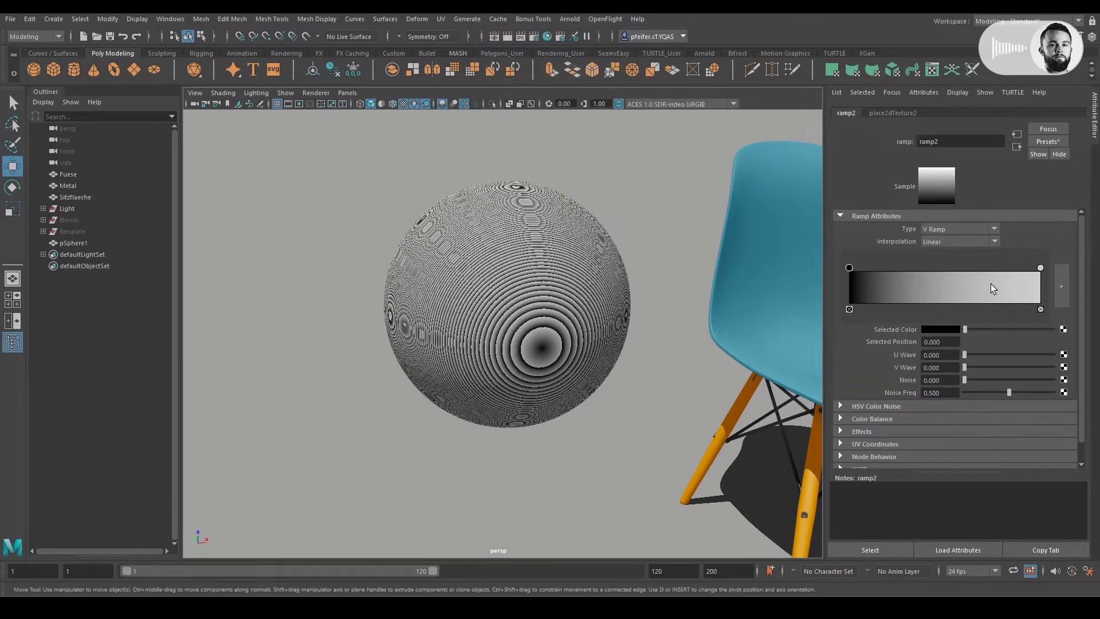
# Recolour the ramp with red at the start, removing the black entry
pyautogui.click(940, 289)
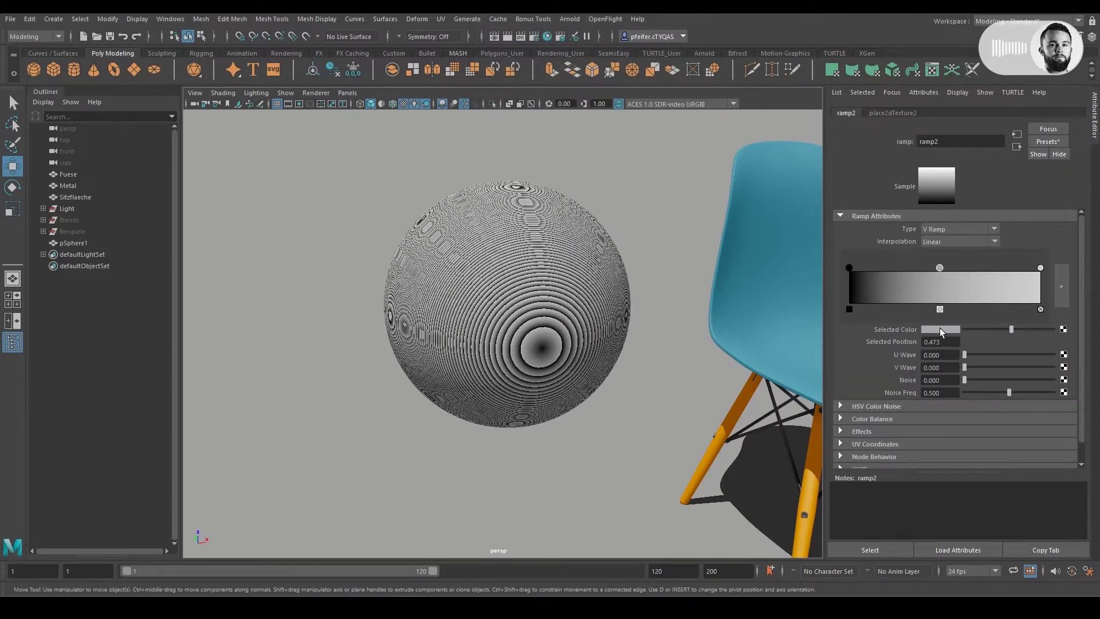
pyautogui.click(940, 329)
pyautogui.click(897, 298)
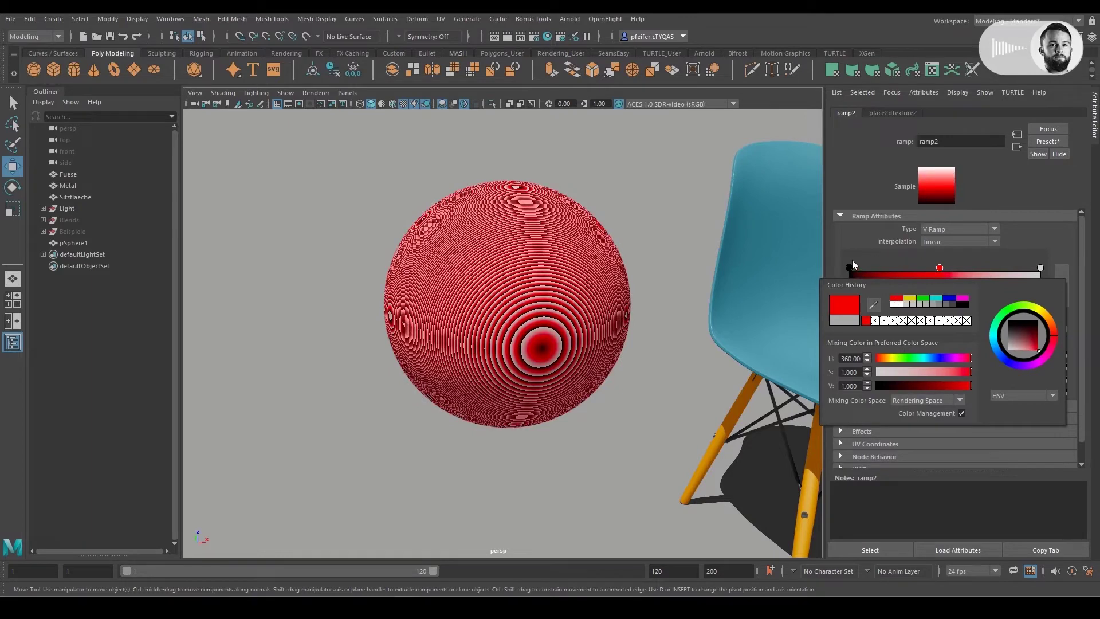
pyautogui.click(850, 267)
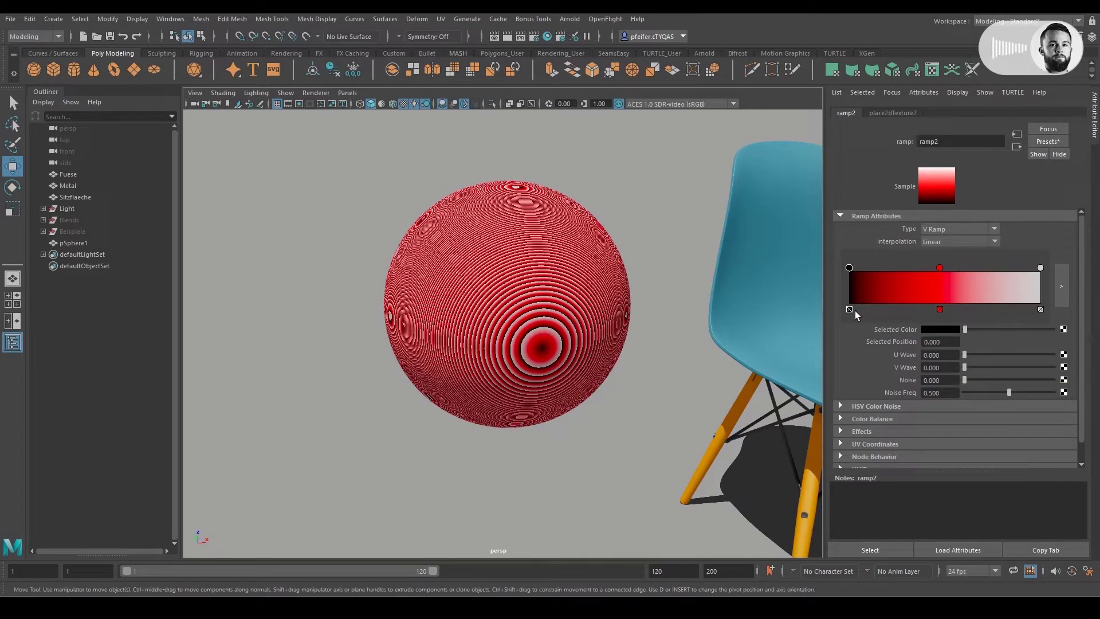
pyautogui.click(850, 310)
pyautogui.moveTo(940, 271); pyautogui.dragTo(849, 269)
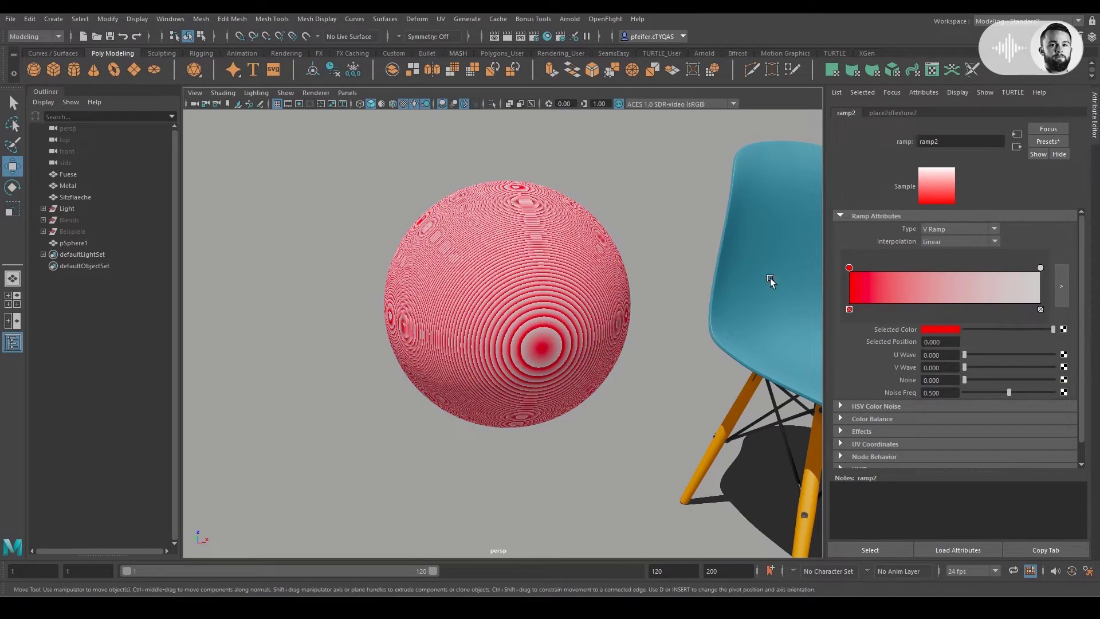
pyautogui.moveTo(769, 277)
pyautogui.keyDown('alt'); pyautogui.mouseDown()
pyautogui.moveTo(630, 273)
pyautogui.moveTo(553, 243)
pyautogui.moveTo(566, 256)
pyautogui.moveTo(614, 258)
pyautogui.moveTo(592, 260)
pyautogui.mouseUp(); pyautogui.keyUp('alt')
pyautogui.scroll(3, 553, 243)
pyautogui.scroll(-2, 556, 241)
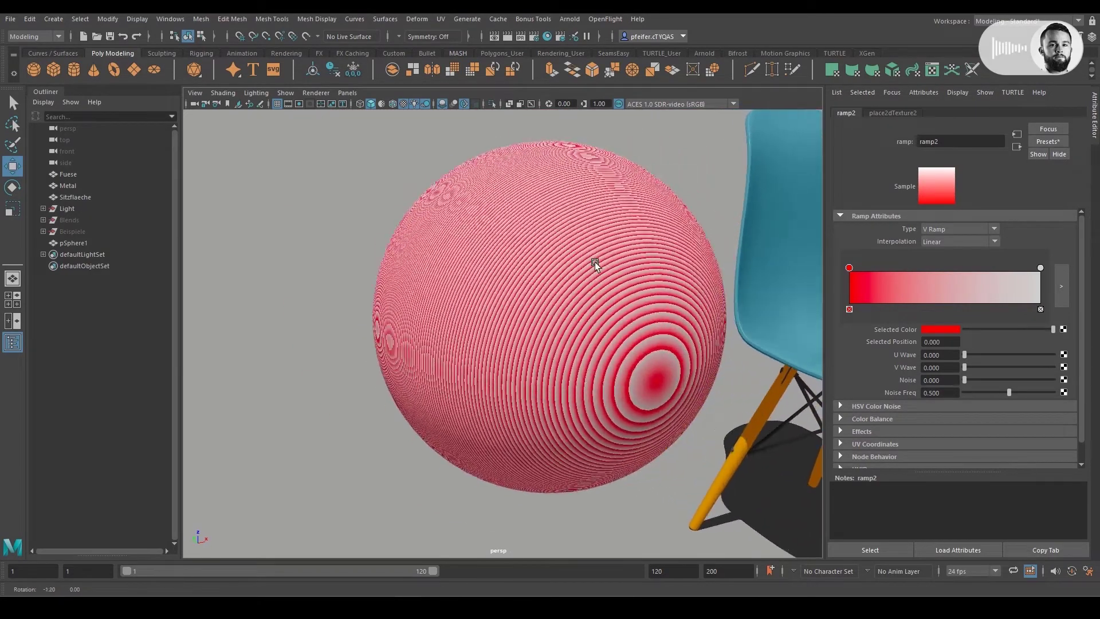
# Set place2dTexture2 Repeat UV to 0.1 by 0.1, then reselect the sphere
pyautogui.click(901, 114)
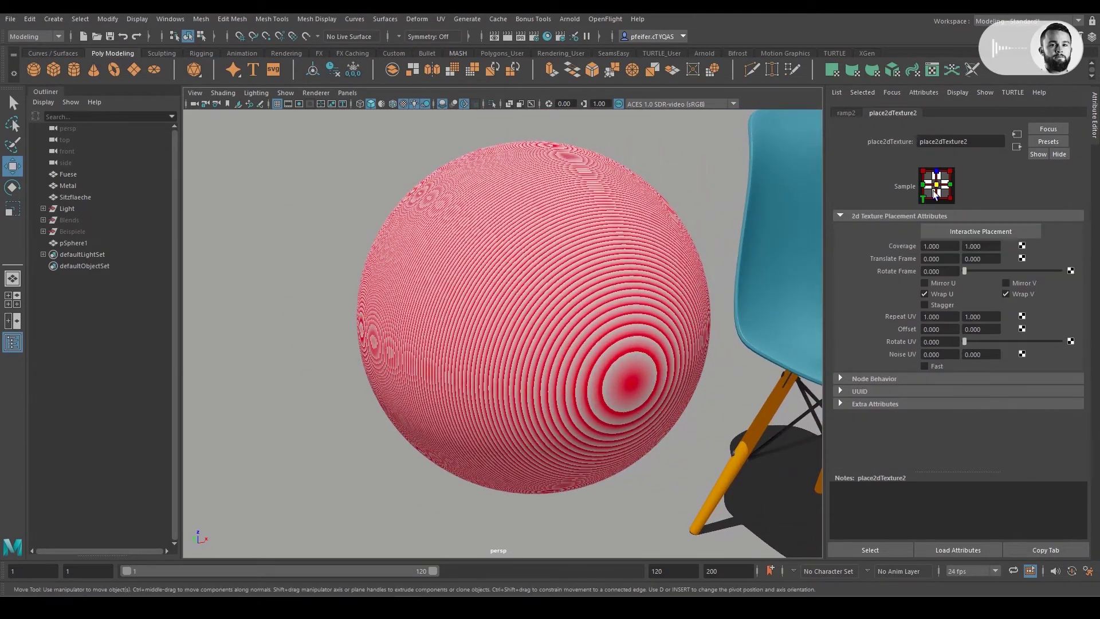
pyautogui.doubleClick(940, 317)
pyautogui.write('0.')
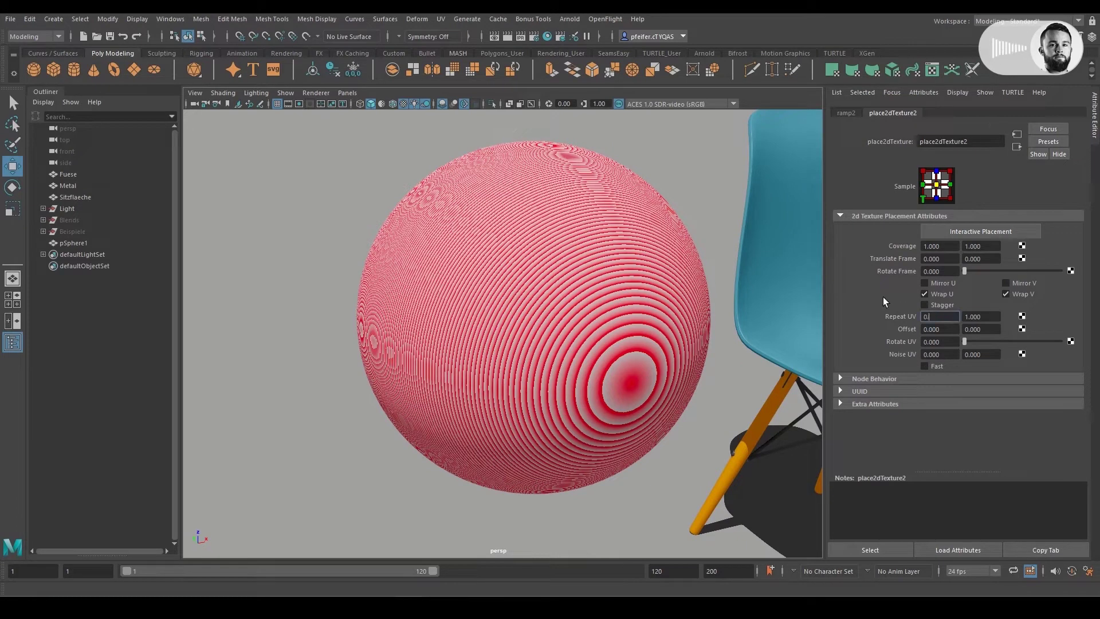
pyautogui.doubleClick(978, 316)
pyautogui.write('0.2')
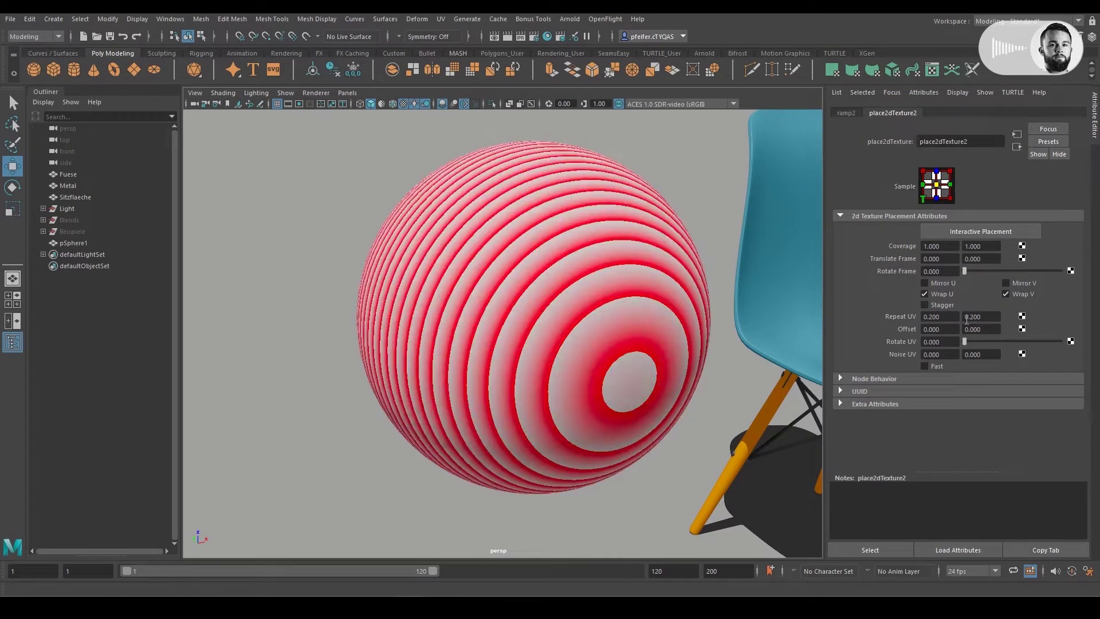
pyautogui.press('Return')
pyautogui.doubleClick(955, 318)
pyautogui.write('0.1')
pyautogui.click(986, 317)
pyautogui.doubleClick(986, 317)
pyautogui.write('0.1')
pyautogui.press('Return')
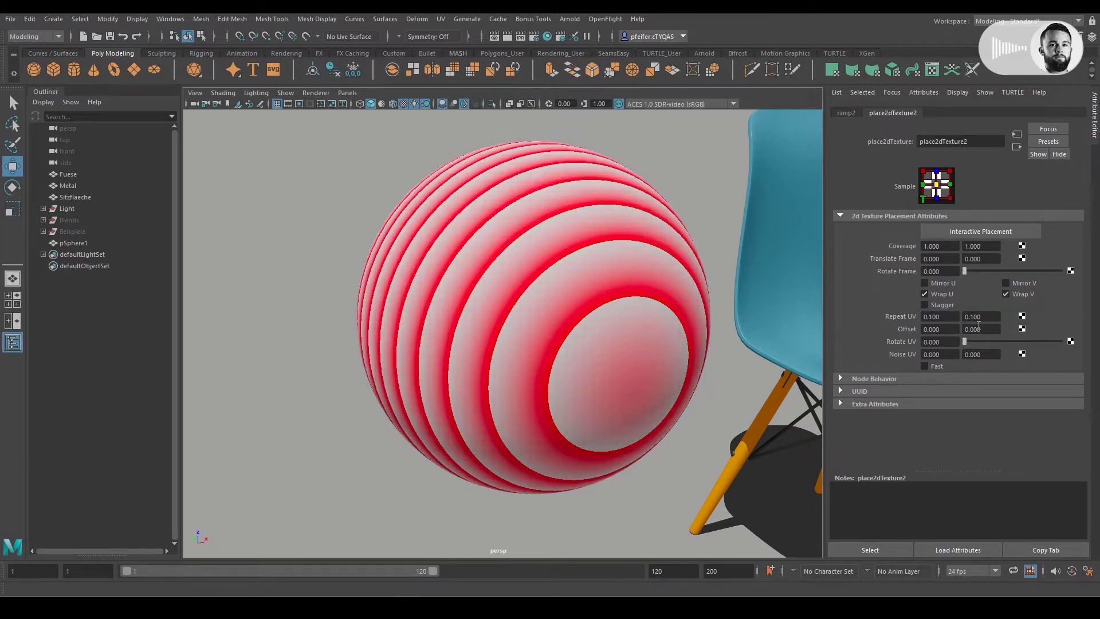
pyautogui.scroll(-3, 603, 252)
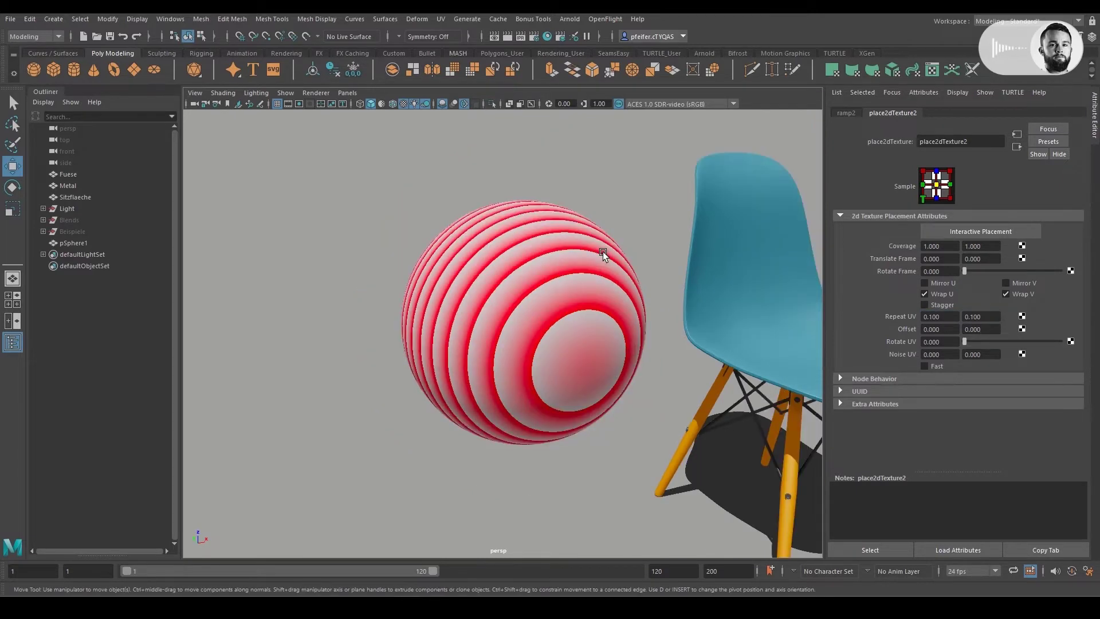
pyautogui.rightClick(517, 251)
pyautogui.click(545, 250)
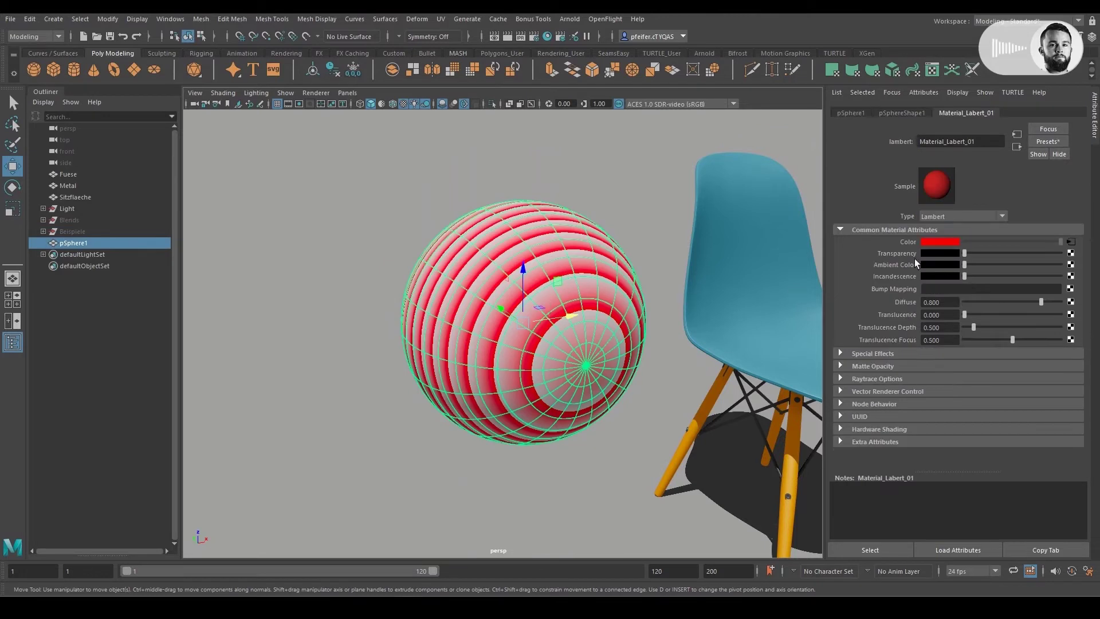
# Switch projection2's Proj Type from Planar to TriPlanar and orbit to inspect the wrapped rings
pyautogui.click(1071, 242)
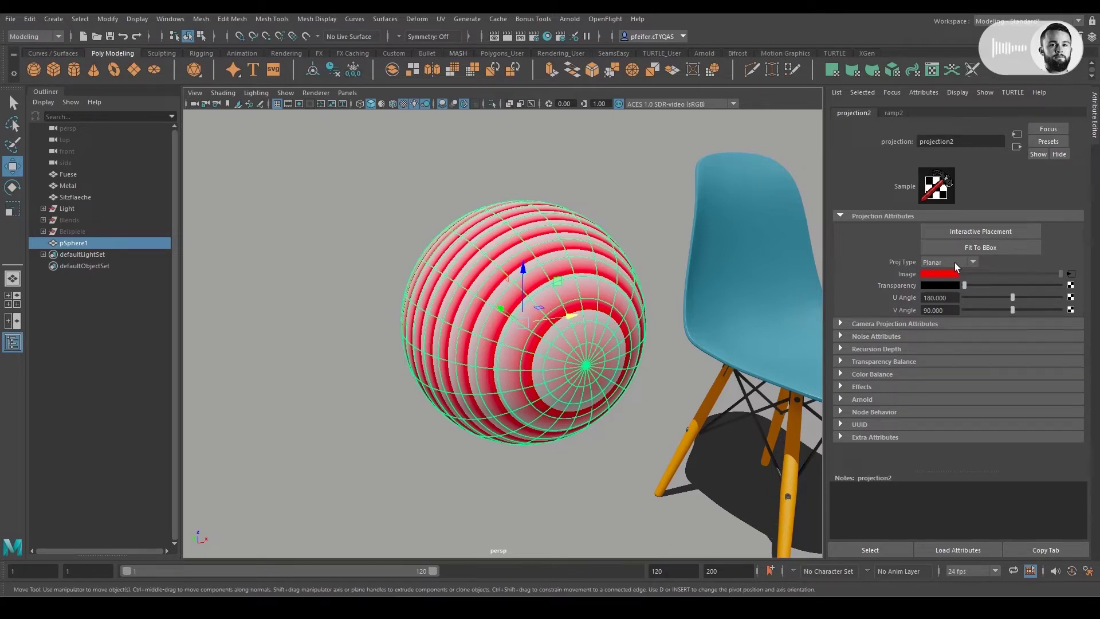
pyautogui.moveTo(745, 367)
pyautogui.keyDown('alt'); pyautogui.mouseDown()
pyautogui.moveTo(779, 384)
pyautogui.moveTo(648, 353)
pyautogui.moveTo(712, 370)
pyautogui.moveTo(803, 277)
pyautogui.mouseUp(); pyautogui.keyUp('alt')
pyautogui.keyDown('alt'); pyautogui.moveTo(622, 256); pyautogui.dragTo(394, 391); pyautogui.keyUp('alt')
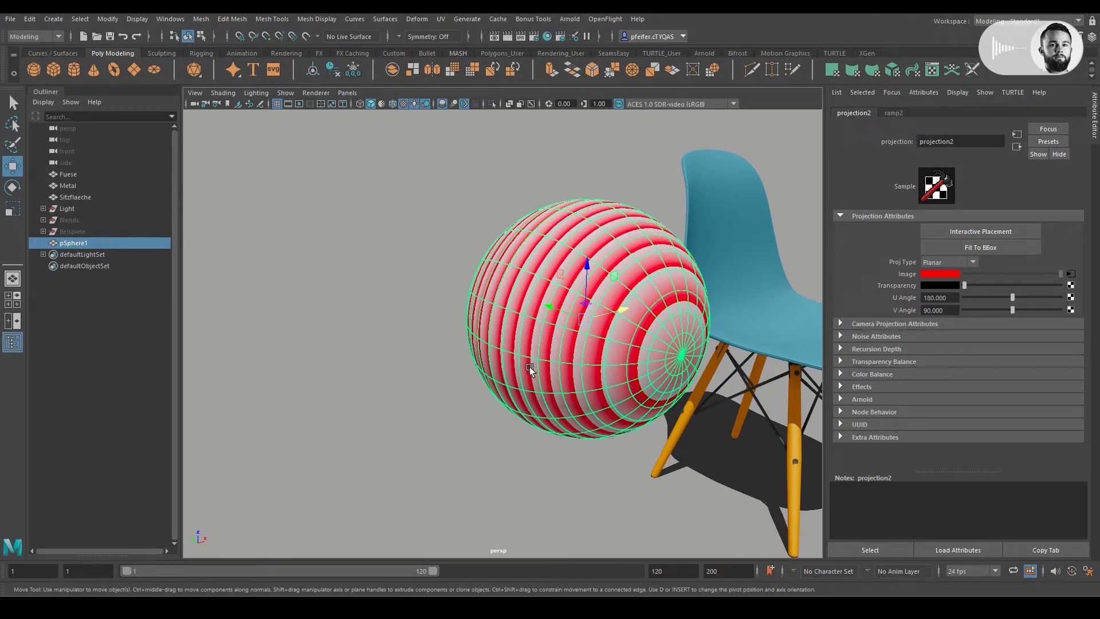
pyautogui.click(973, 263)
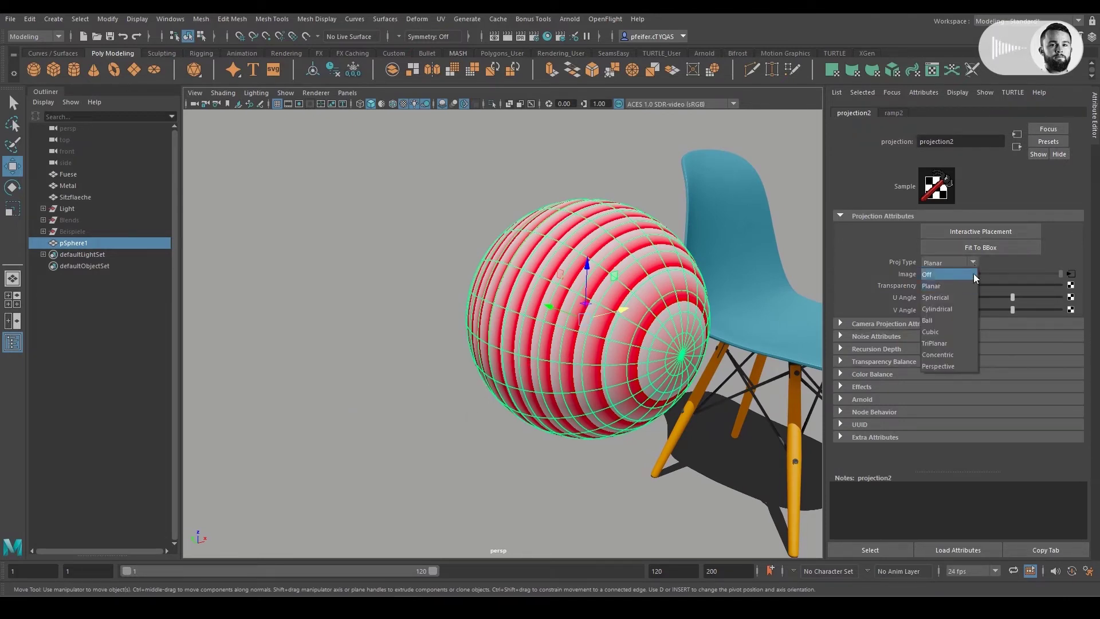
pyautogui.click(945, 343)
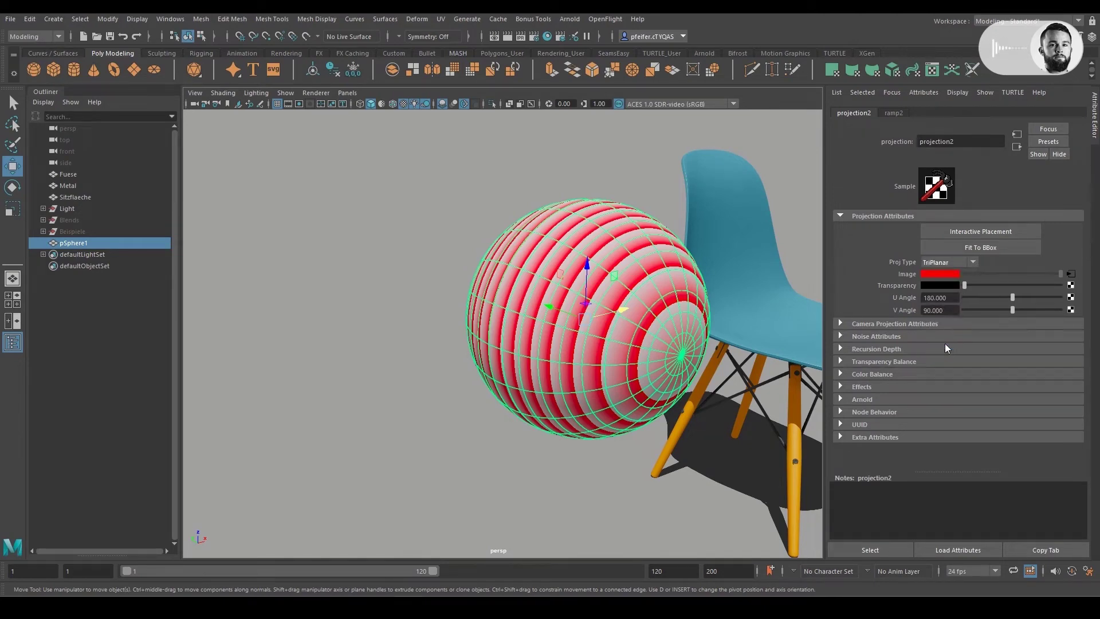
pyautogui.moveTo(657, 317)
pyautogui.keyDown('alt'); pyautogui.mouseDown()
pyautogui.moveTo(649, 311)
pyautogui.moveTo(658, 313)
pyautogui.mouseUp(); pyautogui.keyUp('alt')
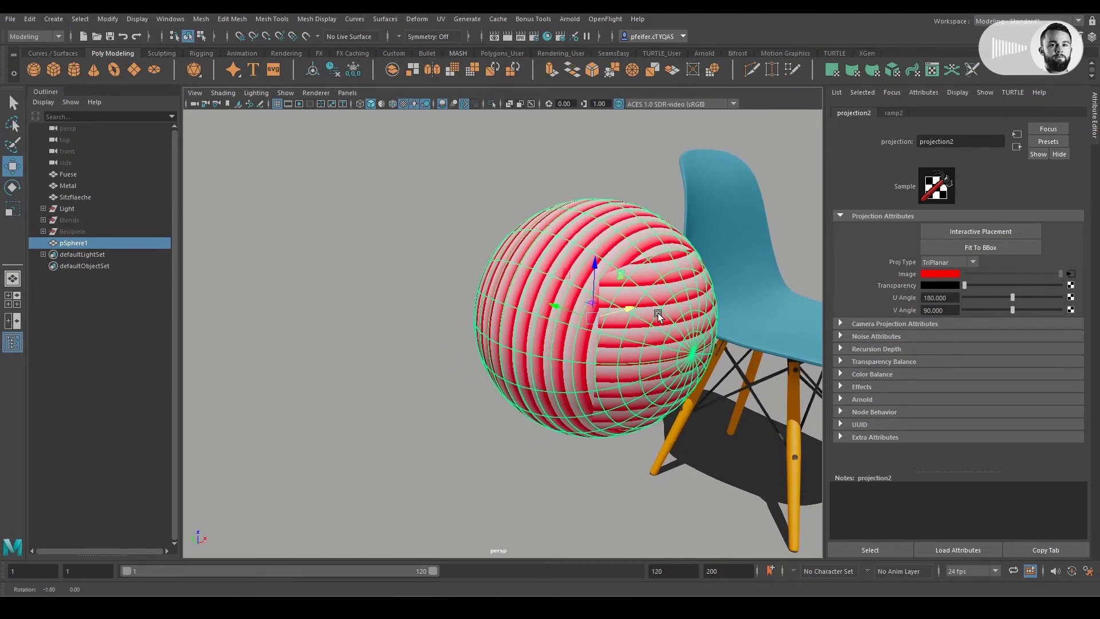
pyautogui.keyDown('alt'); pyautogui.moveTo(658, 313); pyautogui.dragTo(600, 272, button='right'); pyautogui.keyUp('alt')
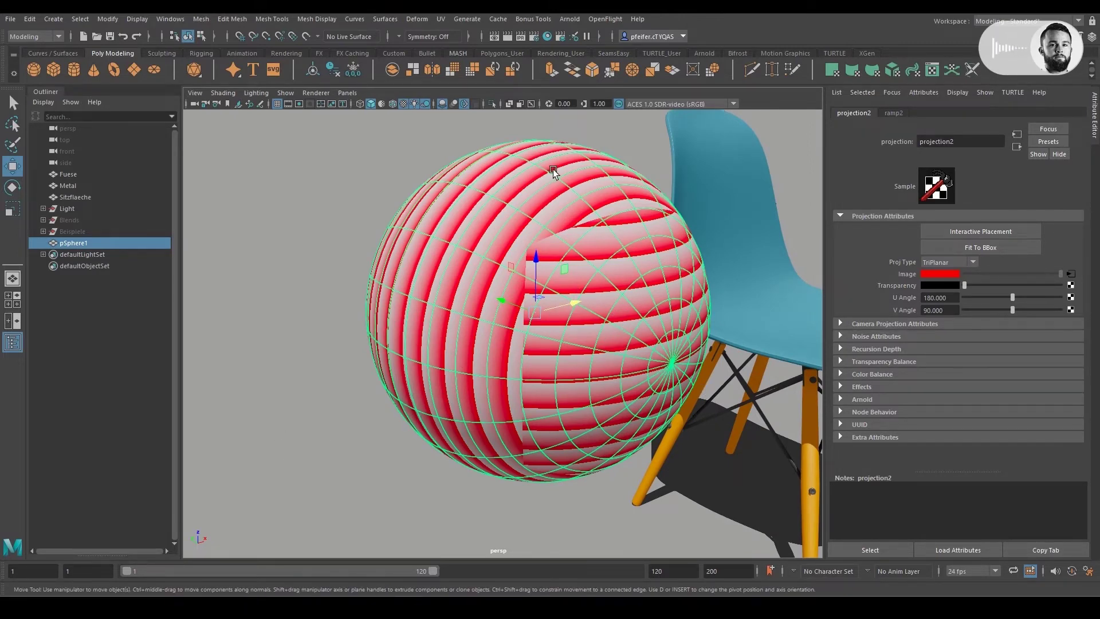
pyautogui.keyDown('alt'); pyautogui.moveTo(552, 169); pyautogui.dragTo(604, 146); pyautogui.keyUp('alt')
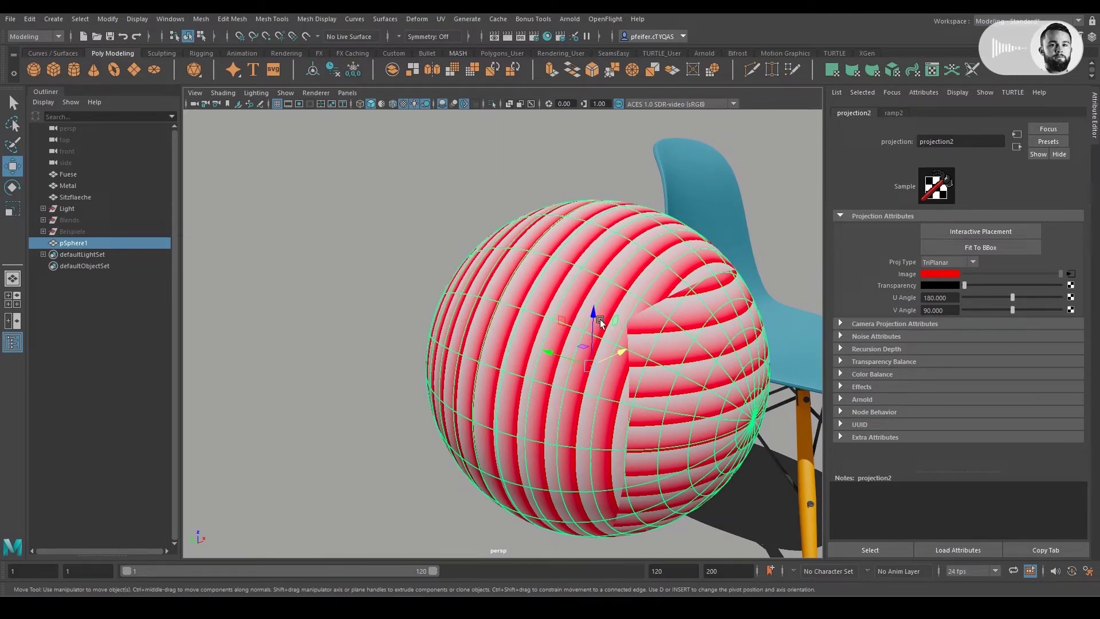
pyautogui.click(1071, 275)
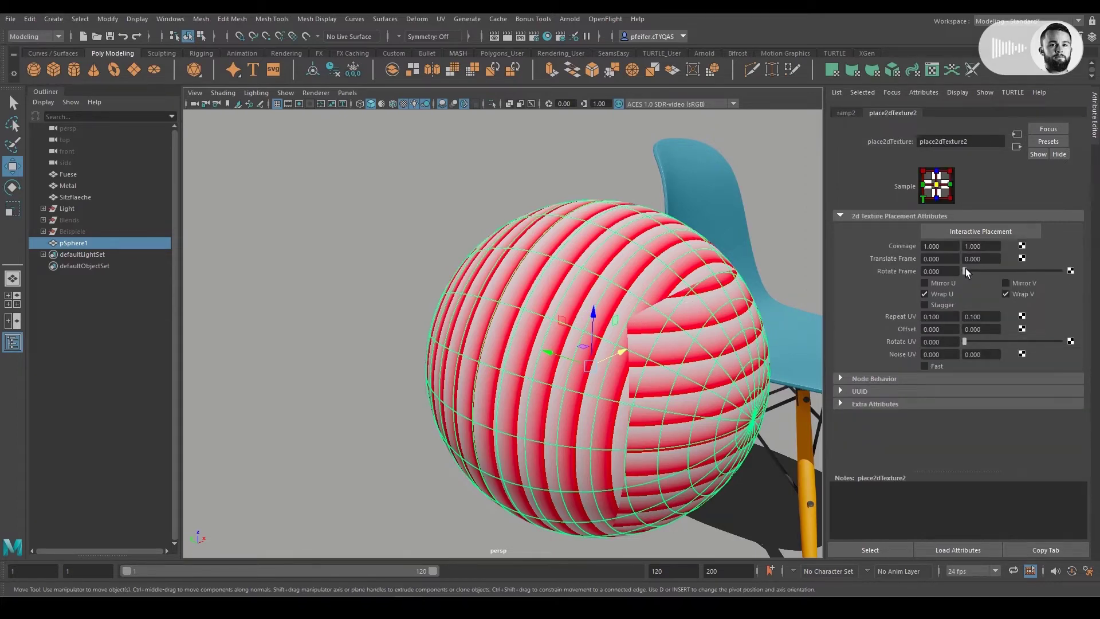
# Set place2dTexture2 Rotate Frame to 45 degrees
pyautogui.moveTo(966, 268); pyautogui.dragTo(971, 269)
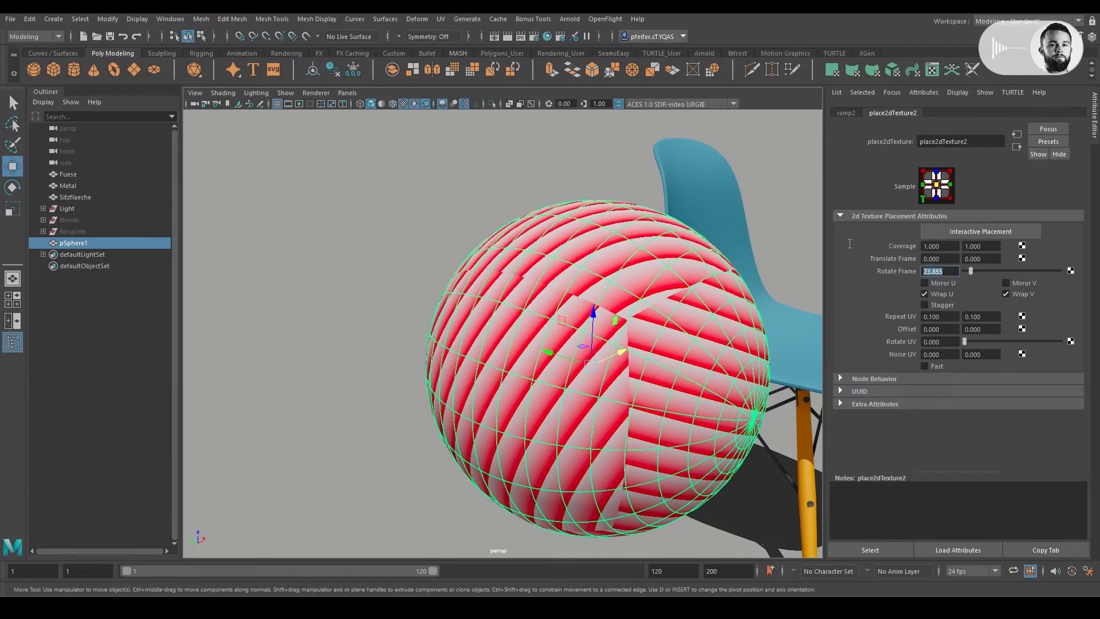
pyautogui.write('45')
pyautogui.press('Return')
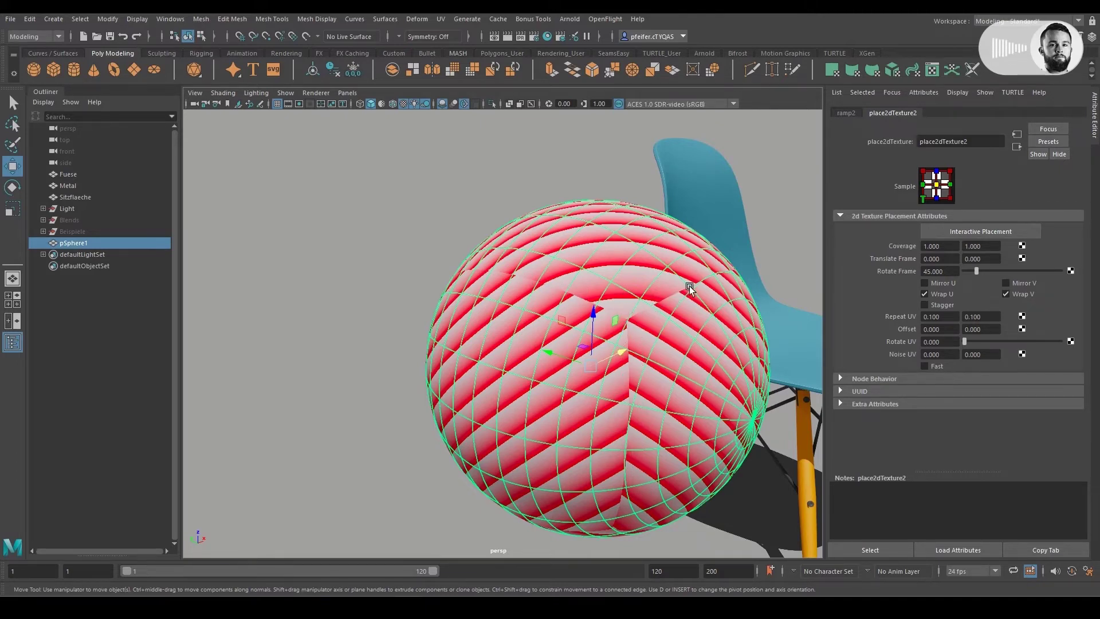
# Try selecting faces near the sphere's pole, then return to object mode and deselect
pyautogui.keyDown('alt'); pyautogui.moveTo(689, 287); pyautogui.dragTo(476, 243); pyautogui.keyUp('alt')
pyautogui.moveTo(446, 235); pyautogui.dragTo(449, 218, button='right')
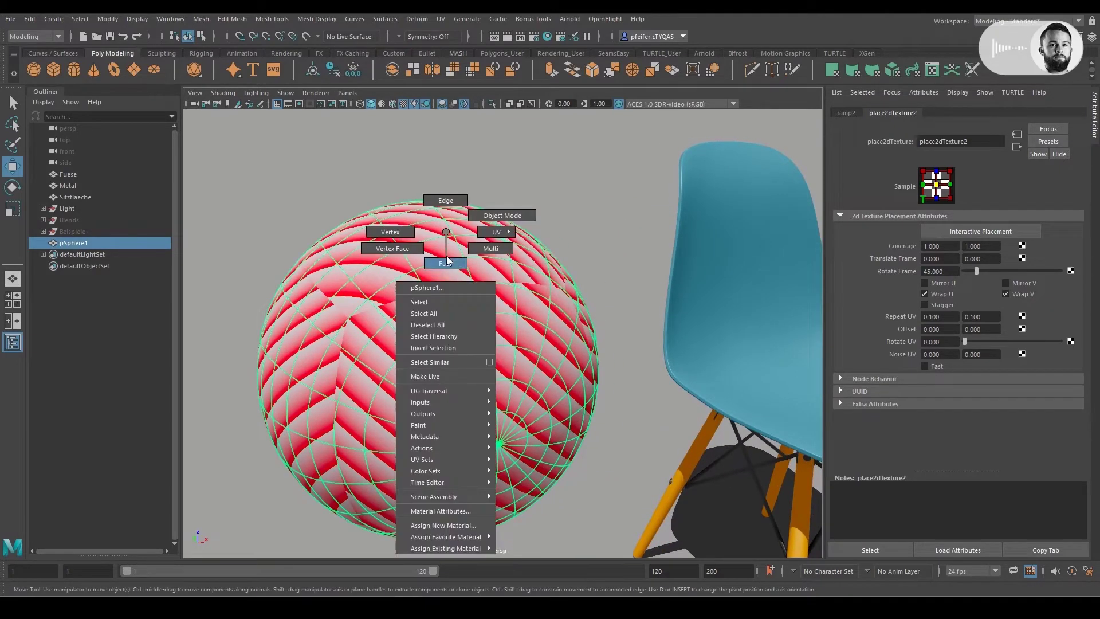
pyautogui.click(449, 219)
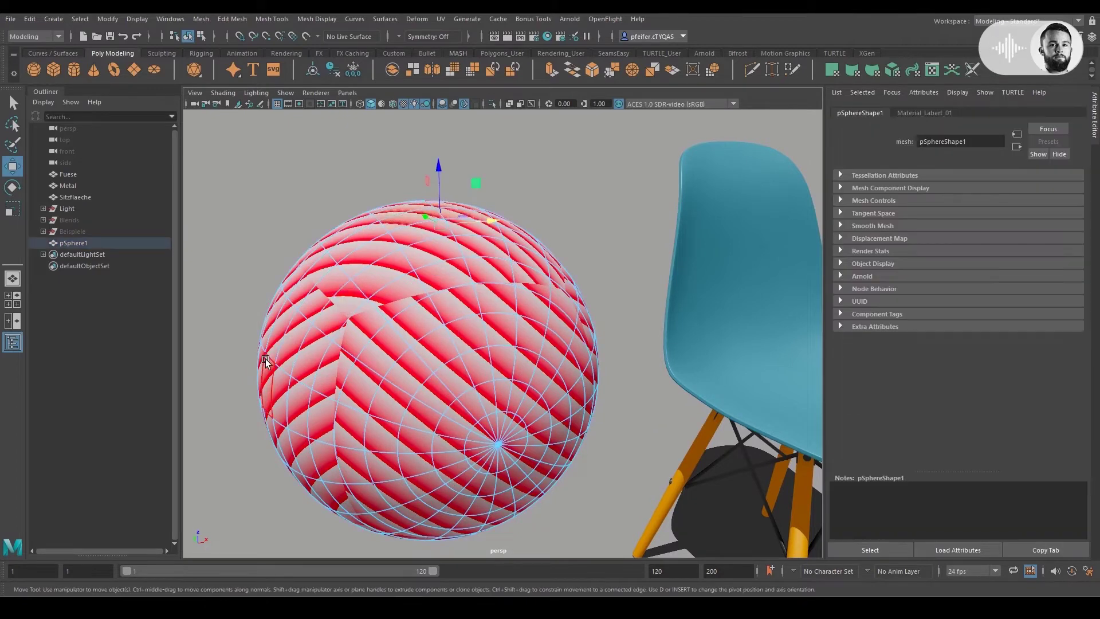
pyautogui.click(295, 370)
pyautogui.moveTo(445, 385); pyautogui.dragTo(504, 459)
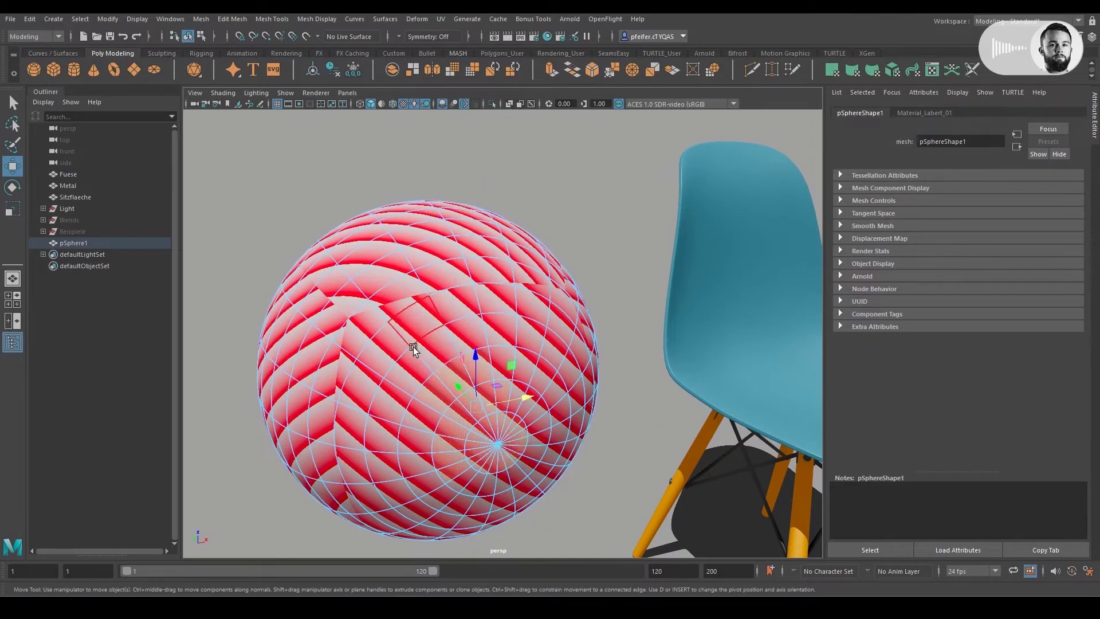
pyautogui.moveTo(414, 344); pyautogui.dragTo(441, 283, button='right')
pyautogui.click(539, 218)
pyautogui.scroll(-3, 513, 300)
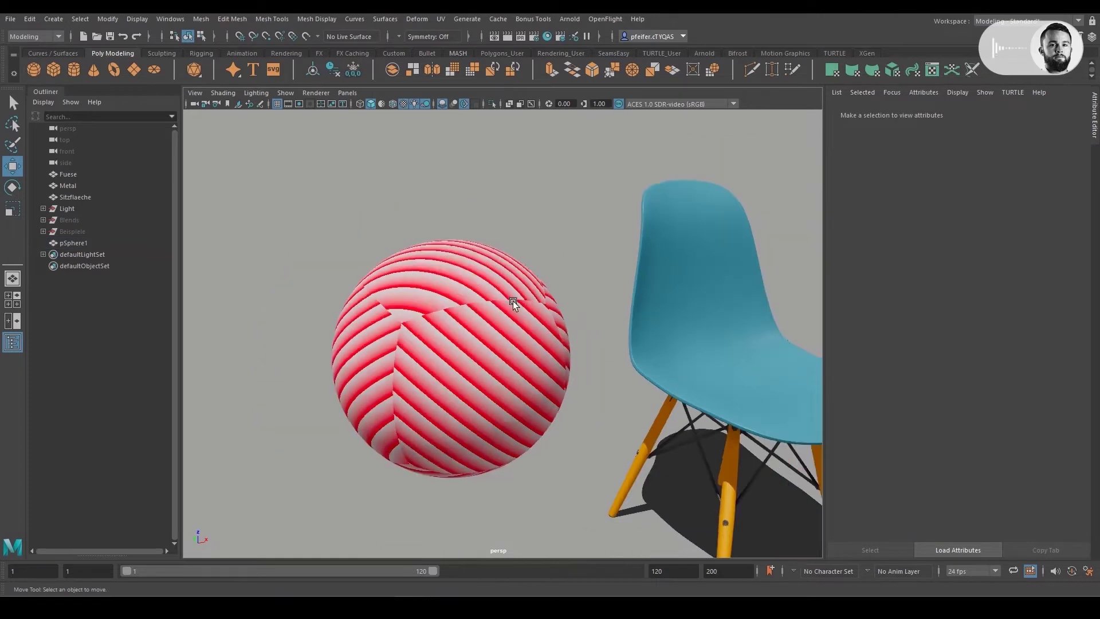
# Select a side face and pull it along X into an elongated capsule shape
pyautogui.moveTo(514, 301)
pyautogui.keyDown('alt'); pyautogui.mouseDown()
pyautogui.moveTo(525, 285)
pyautogui.moveTo(507, 284)
pyautogui.mouseUp(); pyautogui.keyUp('alt')
pyautogui.click(508, 284)
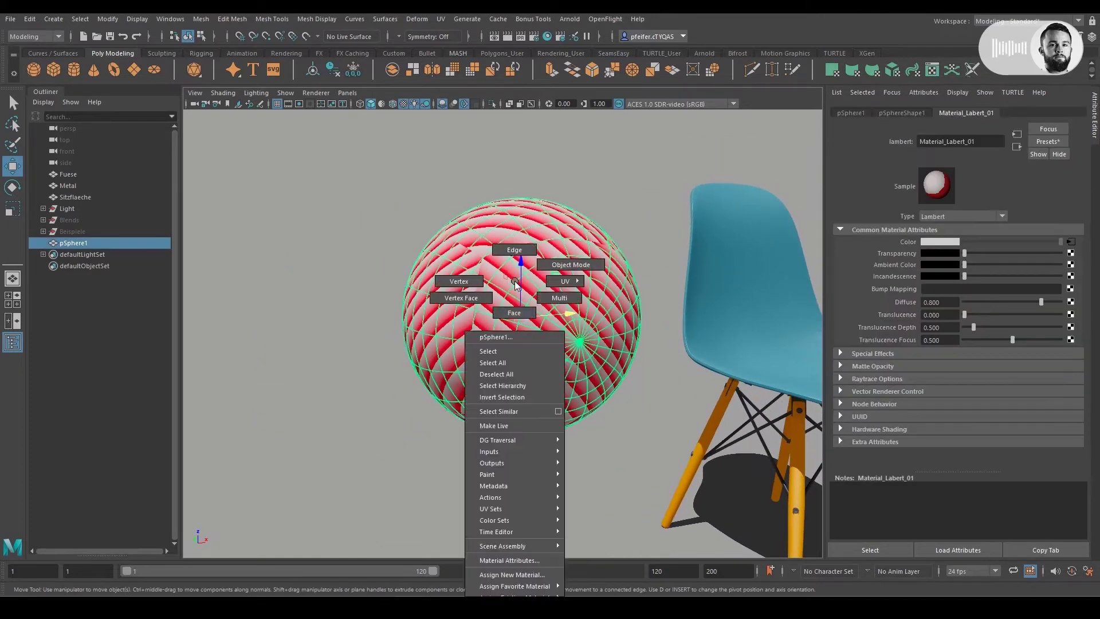
pyautogui.moveTo(507, 285); pyautogui.dragTo(507, 321, button='right')
pyautogui.click(495, 317)
pyautogui.moveTo(495, 317)
pyautogui.mouseDown()
pyautogui.moveTo(377, 326)
pyautogui.moveTo(575, 307)
pyautogui.moveTo(556, 310)
pyautogui.mouseUp()
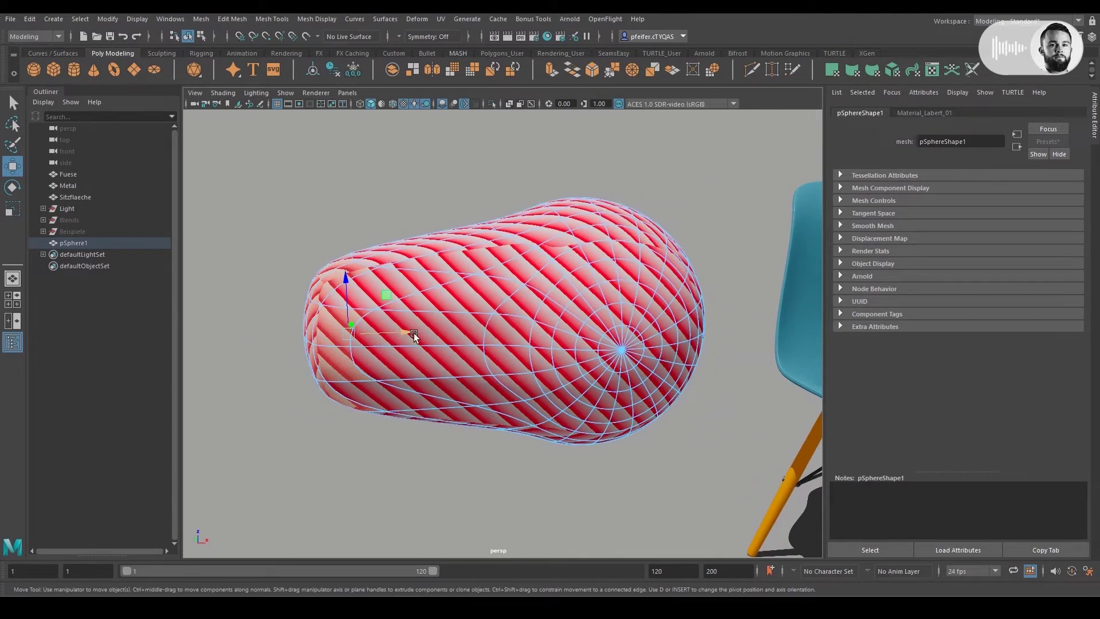
pyautogui.moveTo(414, 332)
pyautogui.mouseDown()
pyautogui.moveTo(339, 322)
pyautogui.moveTo(466, 308)
pyautogui.moveTo(438, 310)
pyautogui.mouseUp()
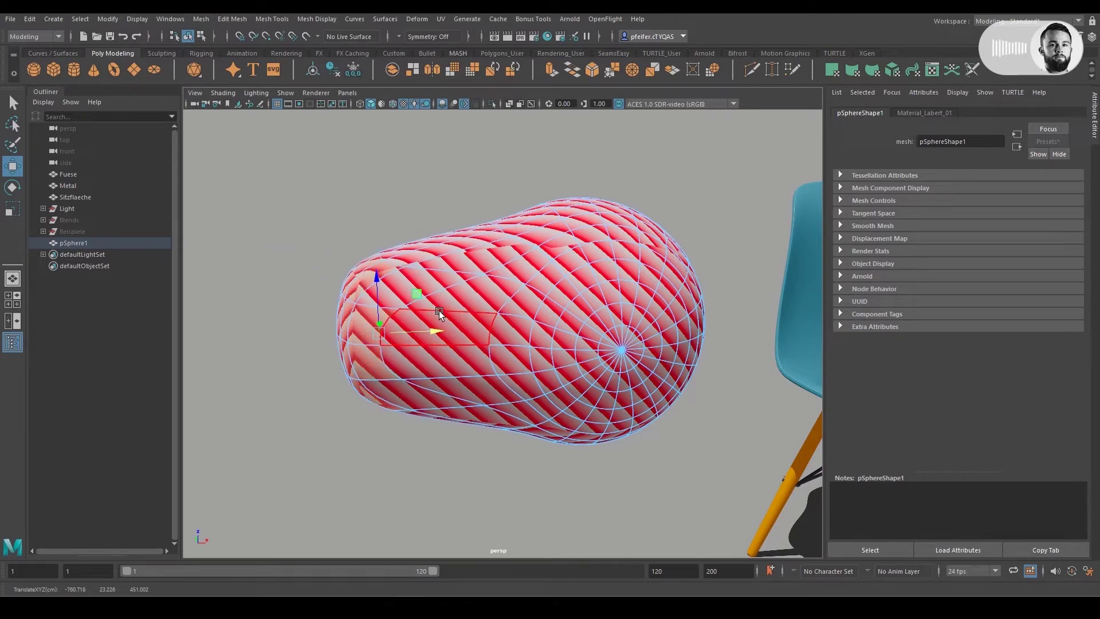
pyautogui.moveTo(435, 333)
pyautogui.mouseDown()
pyautogui.moveTo(370, 311)
pyautogui.moveTo(449, 311)
pyautogui.mouseUp()
pyautogui.moveTo(596, 273); pyautogui.dragTo(637, 246, button='right')
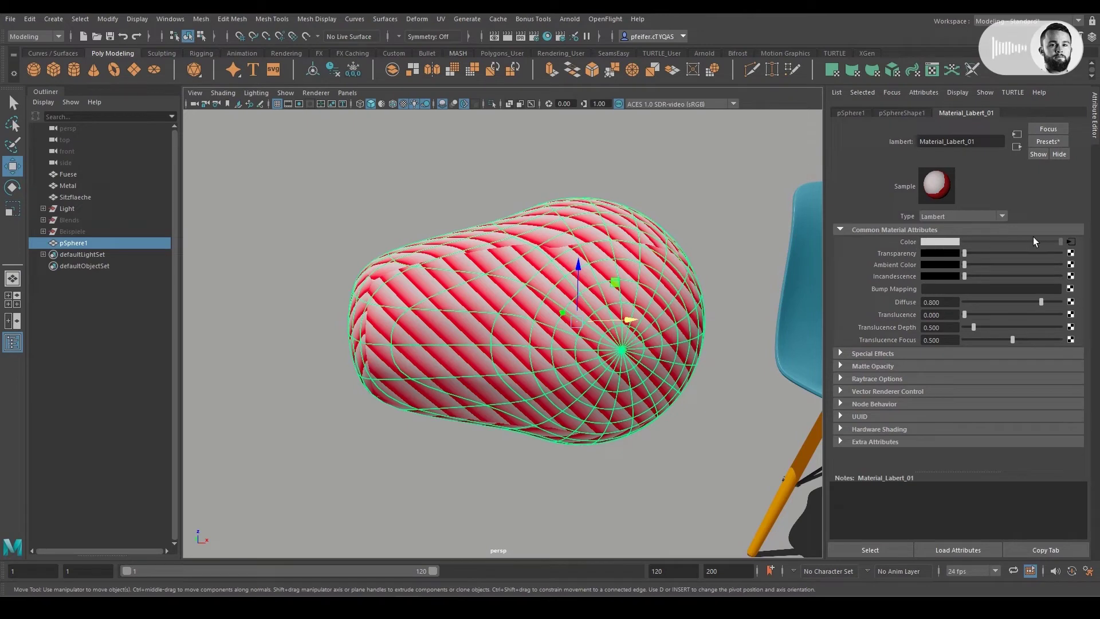
# Break the ramp's connection to the projection's Image input
pyautogui.click(1071, 241)
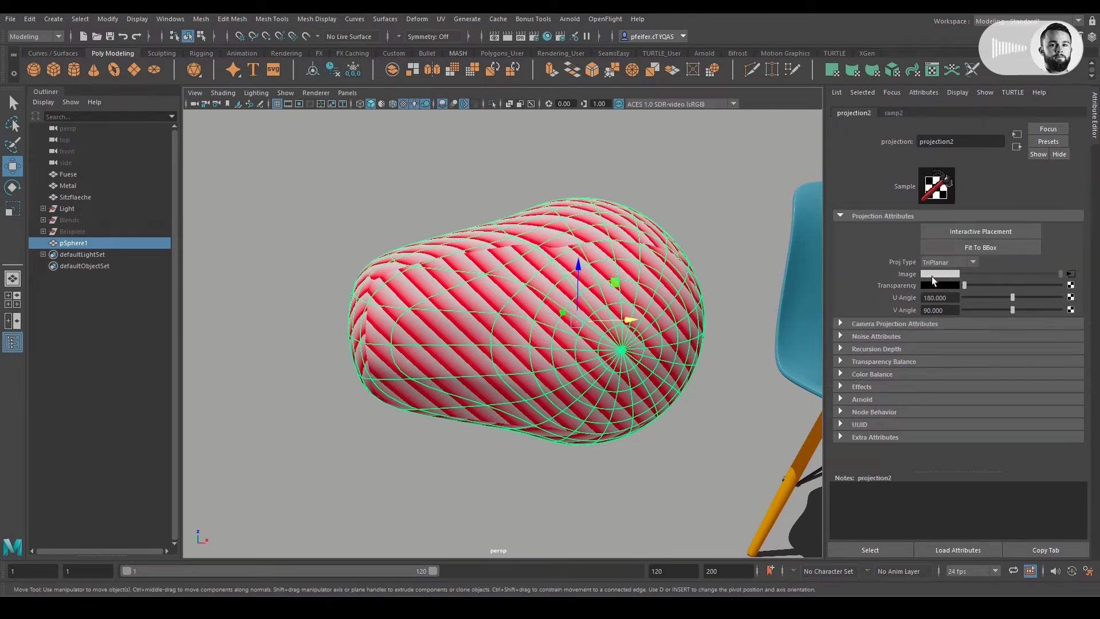
pyautogui.rightClick(912, 272)
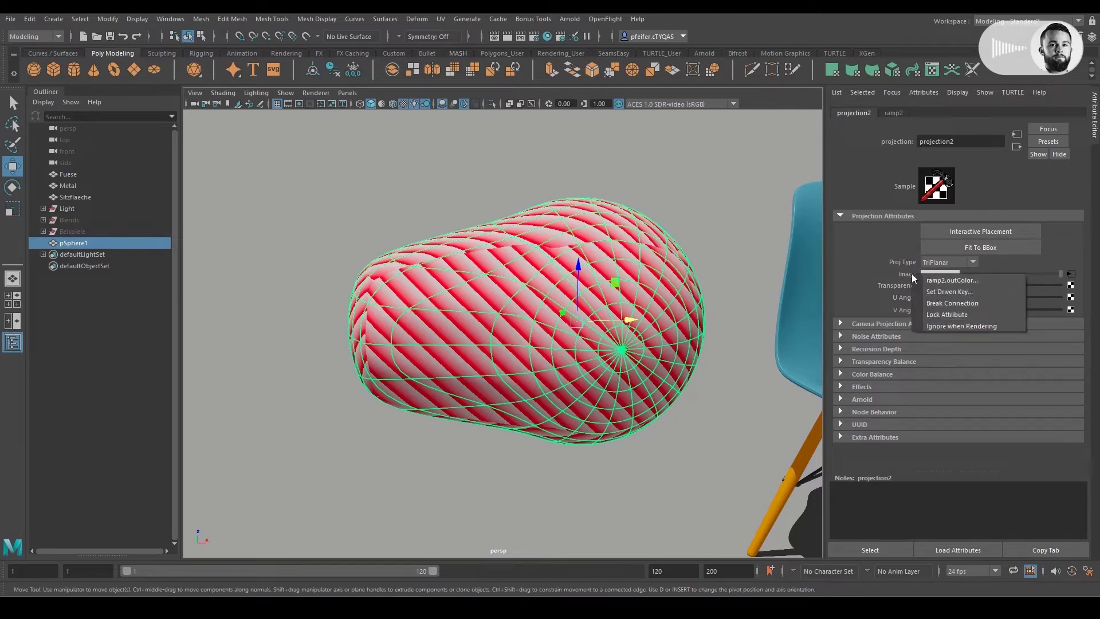
pyautogui.click(944, 303)
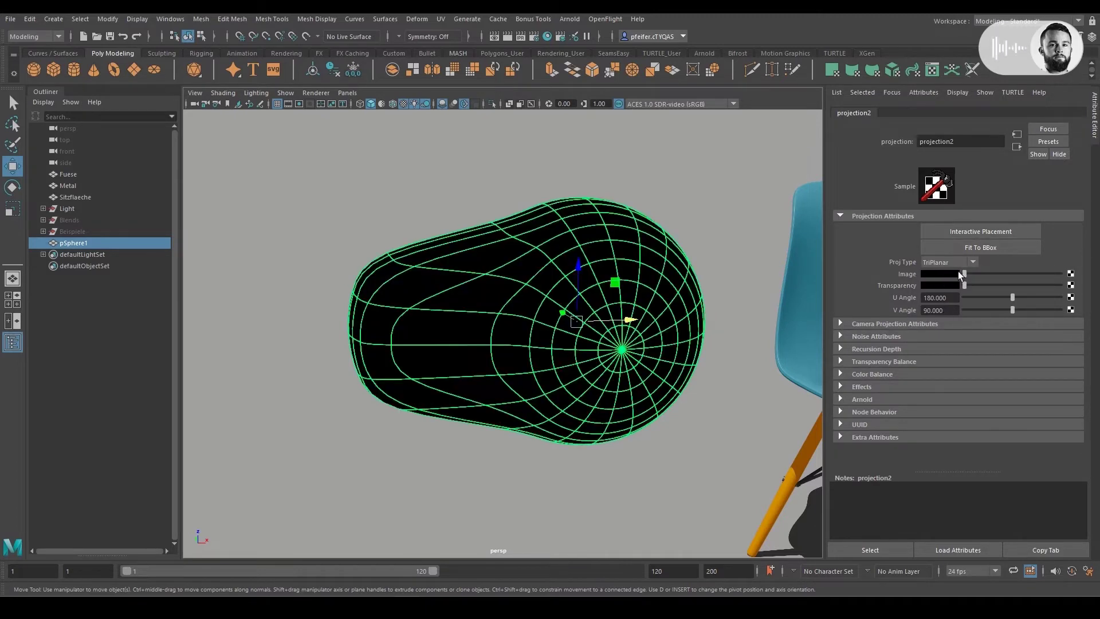
# Connect a File texture (search 'fi') to the Image and load Wood4.jpg
pyautogui.click(1071, 274)
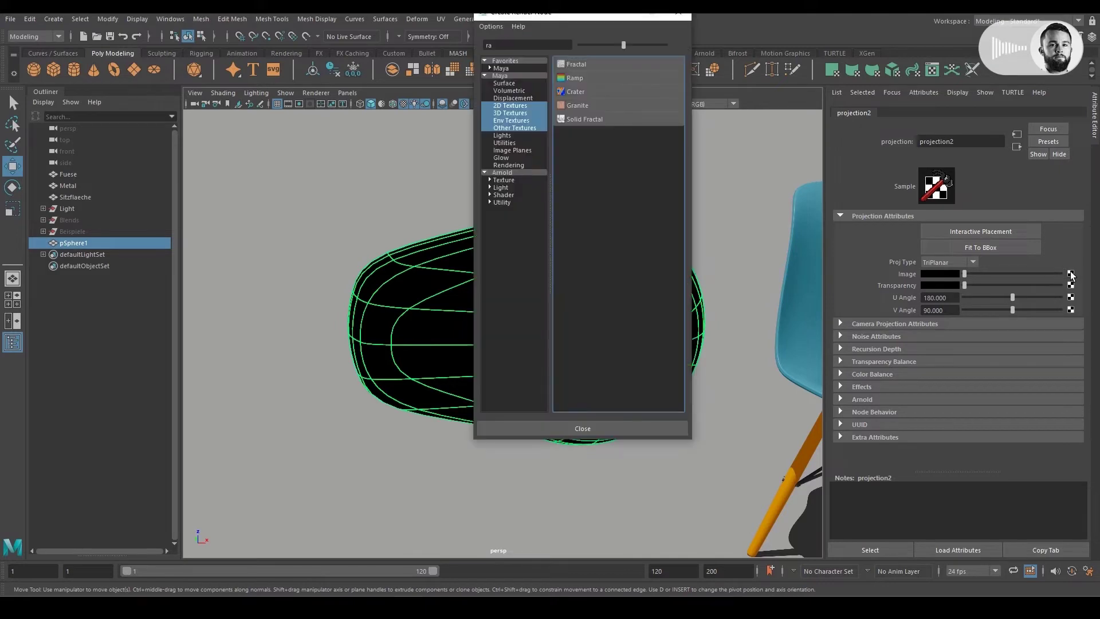
pyautogui.doubleClick(516, 45)
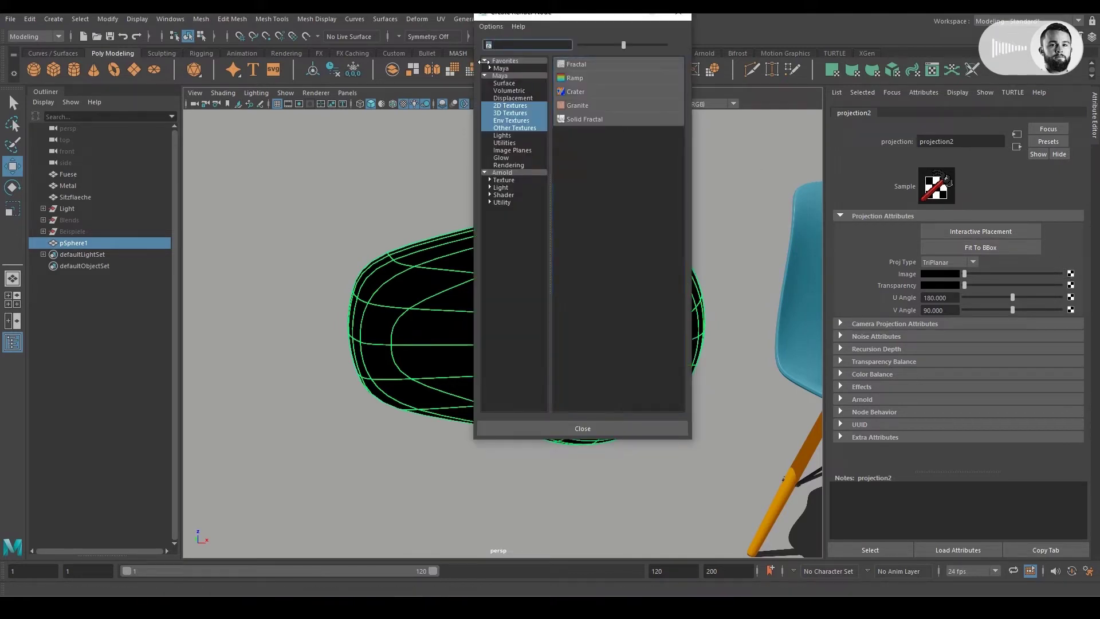
pyautogui.write('fi')
pyautogui.click(573, 64)
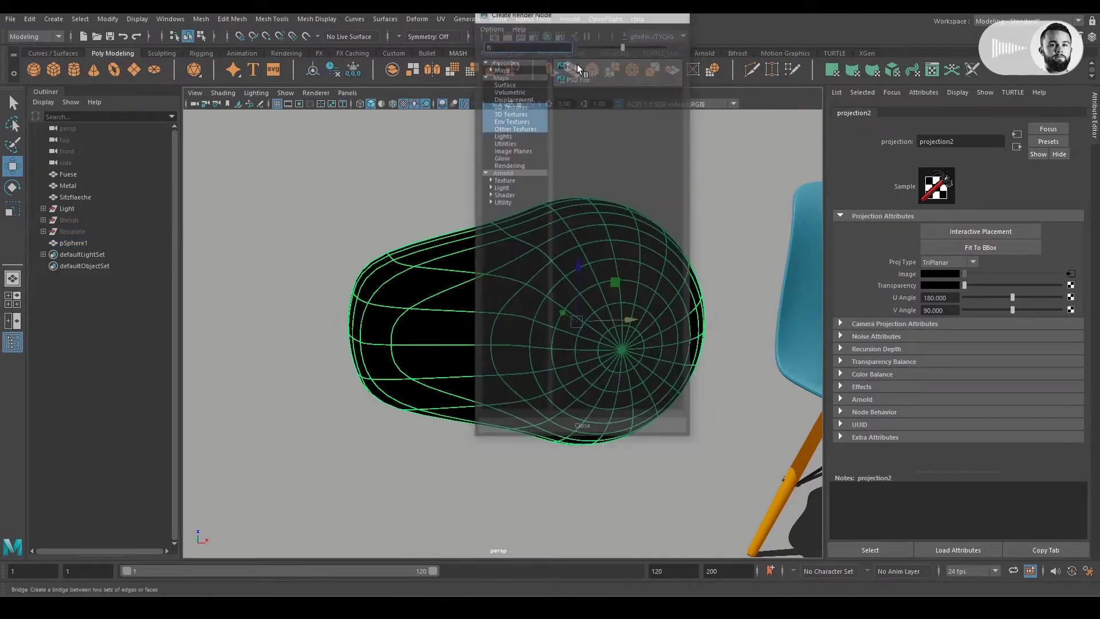
pyautogui.click(1067, 269)
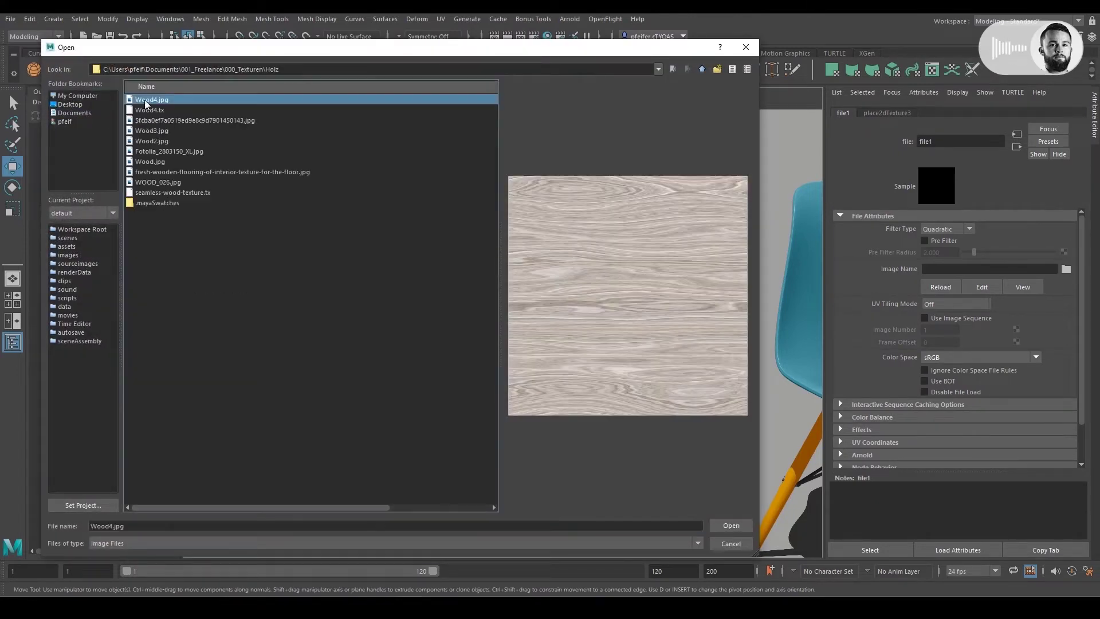
pyautogui.click(731, 524)
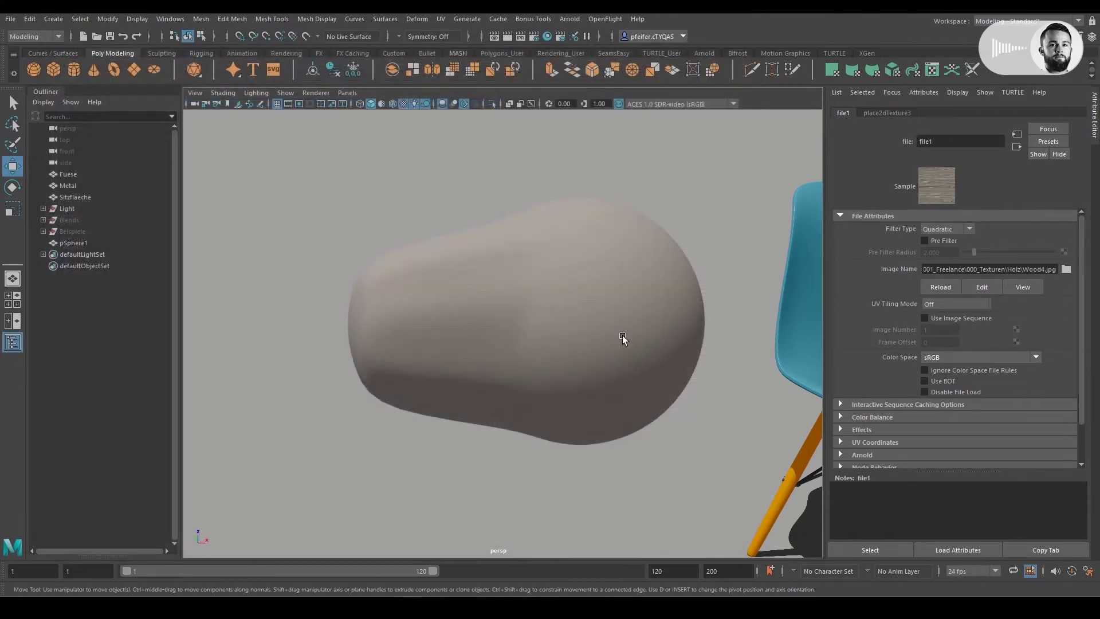
# Turn on textured viewport display and review the wood file and place2dTexture3 settings
pyautogui.scroll(5, 636, 309)
pyautogui.press('6')
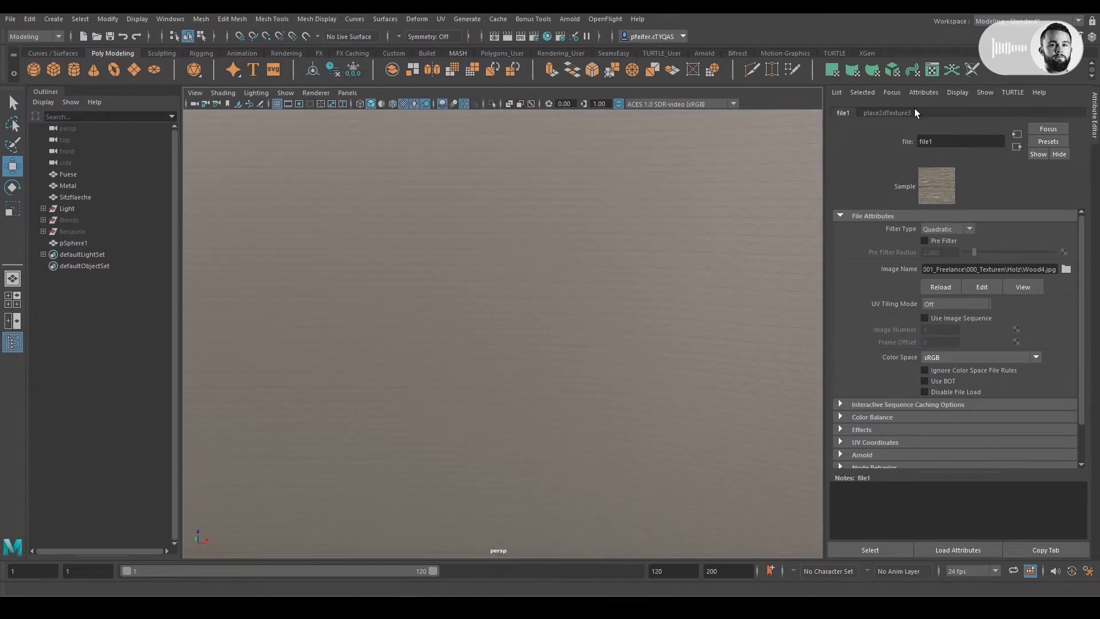
pyautogui.click(894, 112)
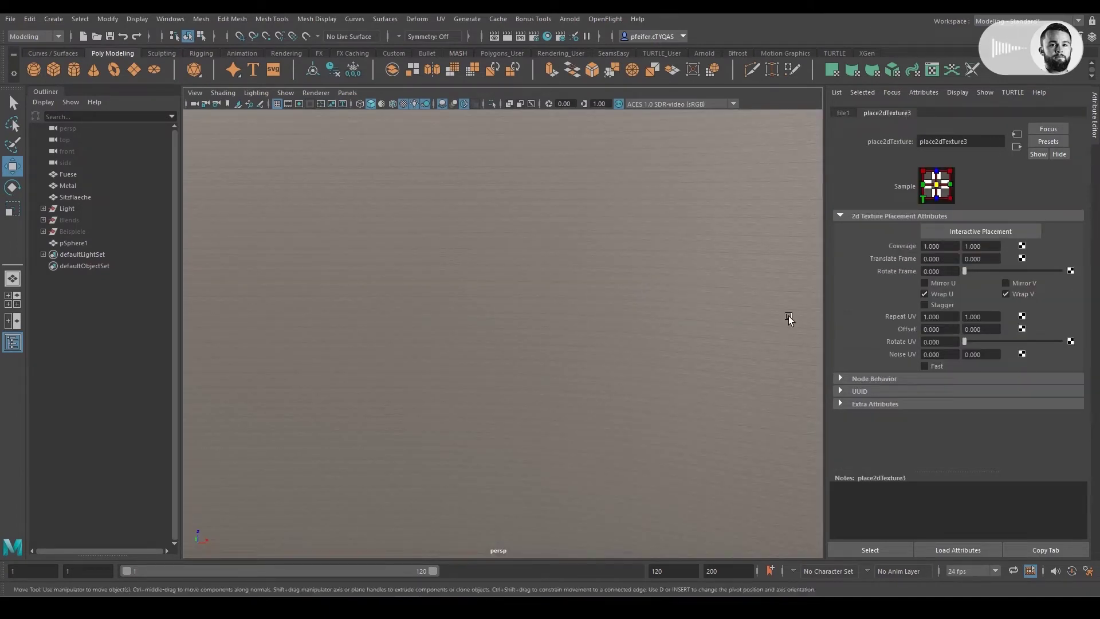
pyautogui.scroll(-3, 752, 315)
pyautogui.scroll(-4, 752, 315)
pyautogui.scroll(3, 723, 298)
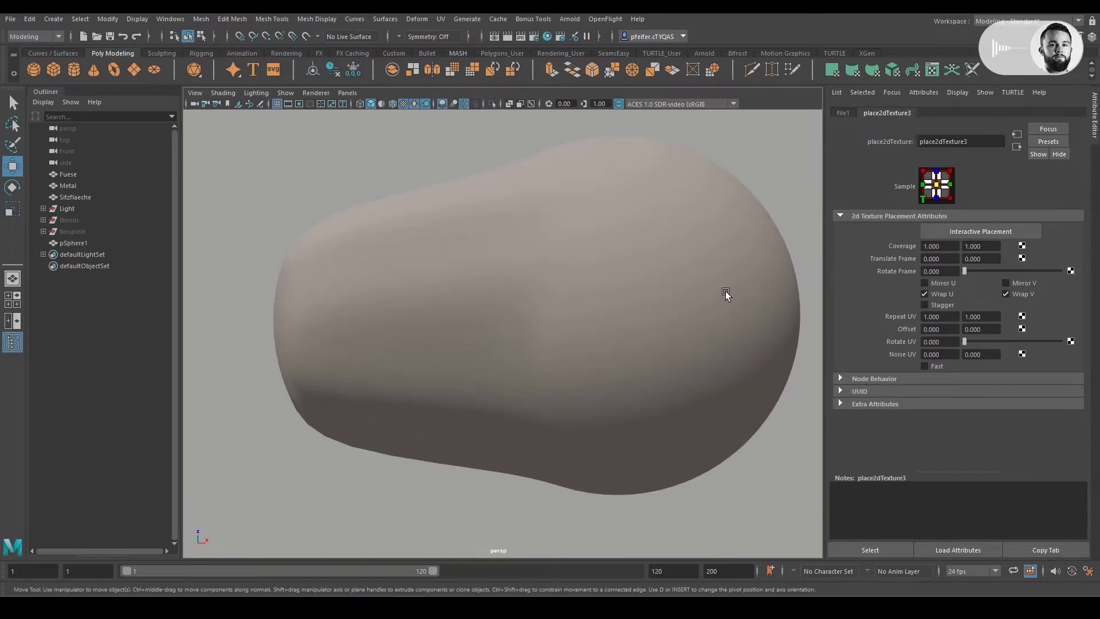
pyautogui.click(725, 293)
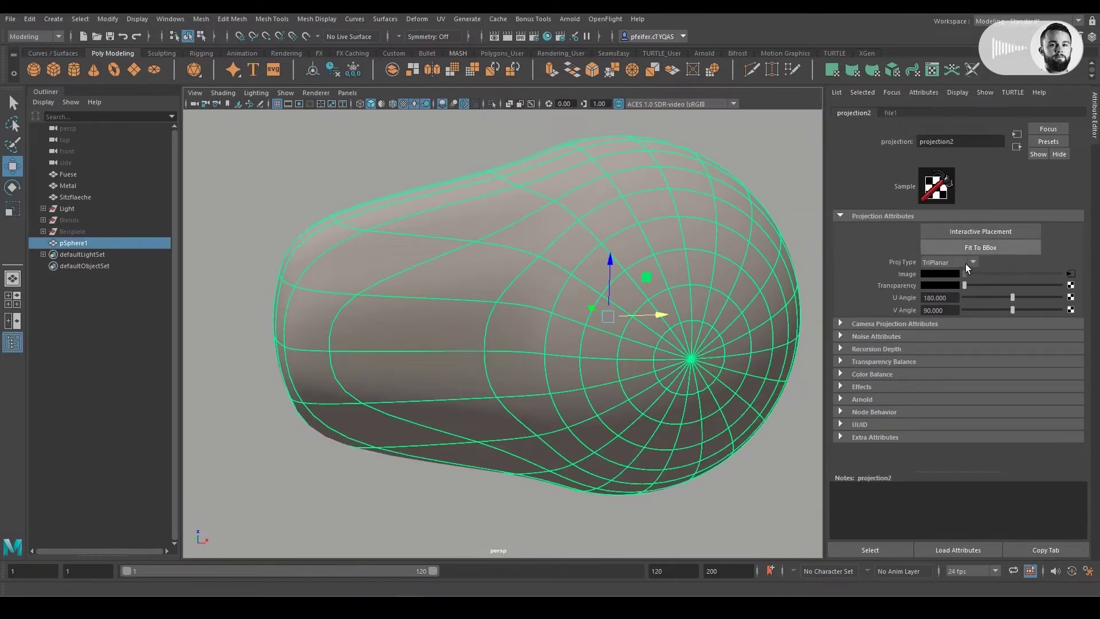
pyautogui.click(890, 113)
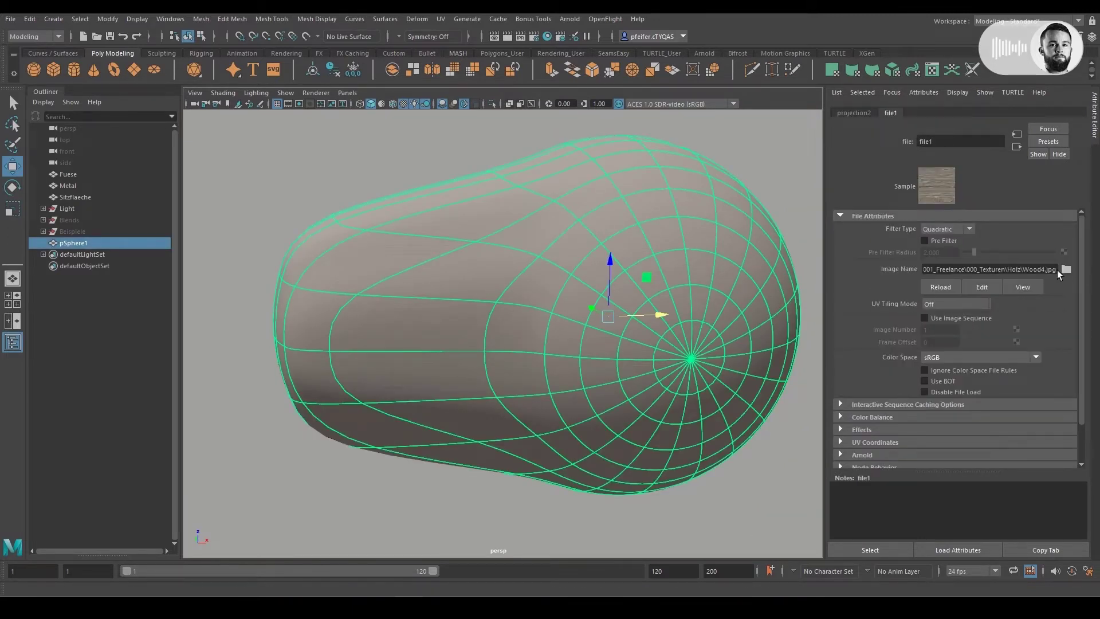
pyautogui.click(1017, 133)
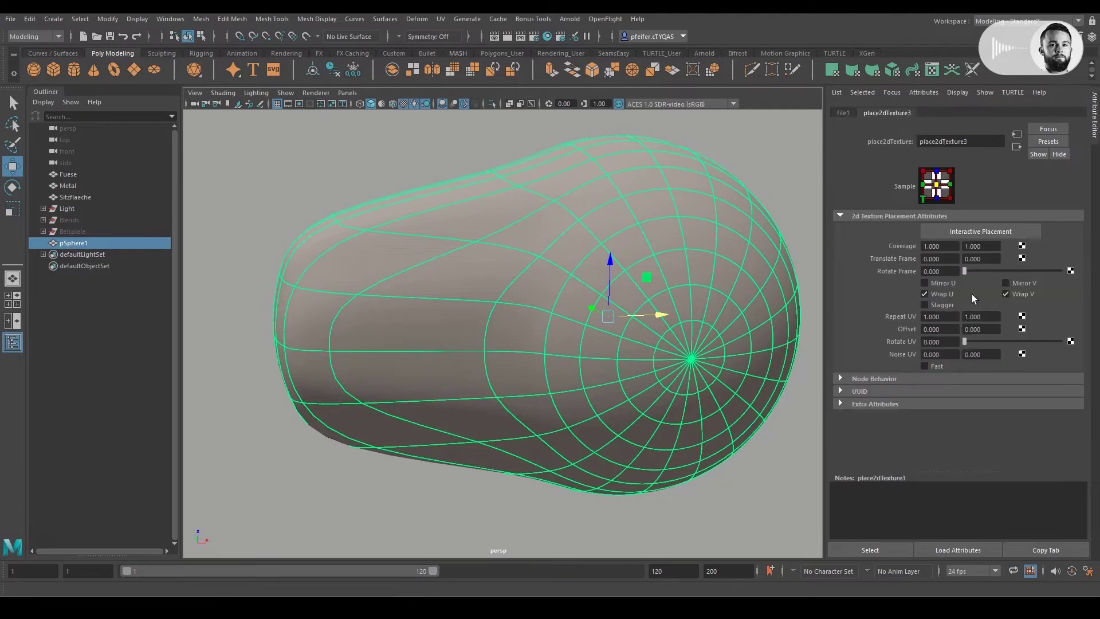
# Set place2dTexture3 Repeat UV to 0.01 by 0.01, after first trying 10, and frame the object
pyautogui.click(952, 316)
pyautogui.scroll(5, 627, 225)
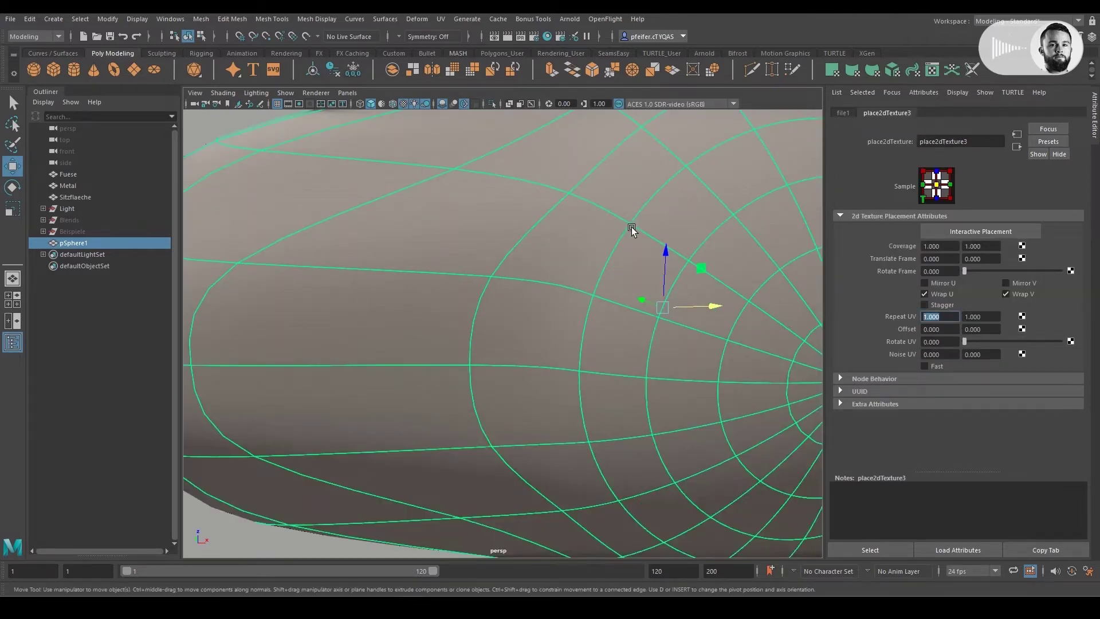
pyautogui.write('10')
pyautogui.press('Return')
pyautogui.press('Tab')
pyautogui.write('1')
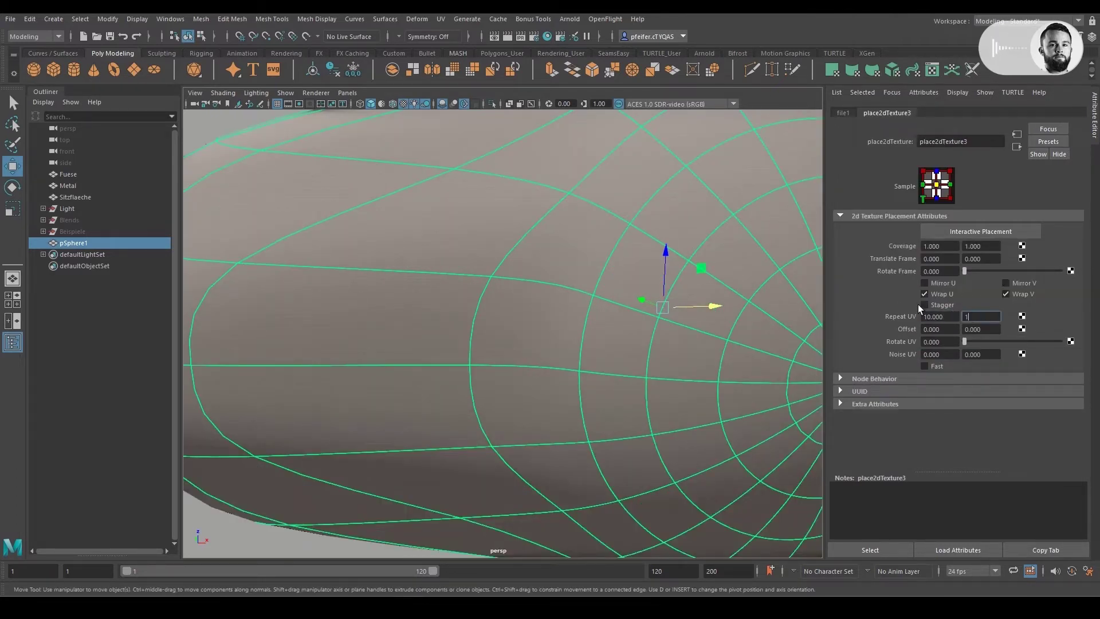
pyautogui.write('0')
pyautogui.press('Return')
pyautogui.write('0')
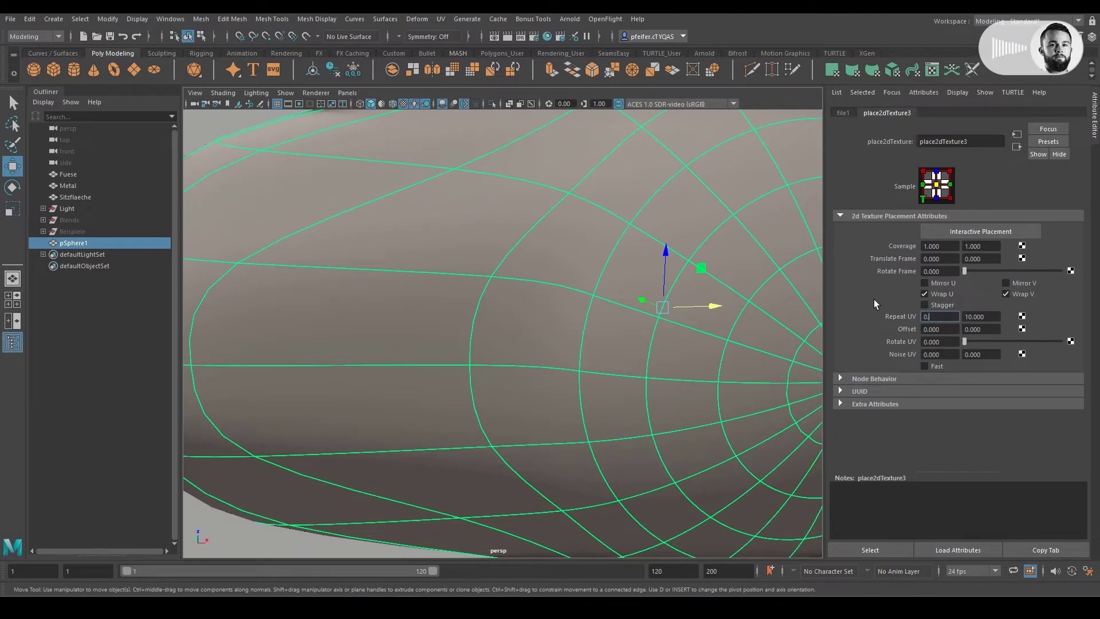
pyautogui.write('.01')
pyautogui.press('Return')
pyautogui.press('Tab')
pyautogui.write('0.')
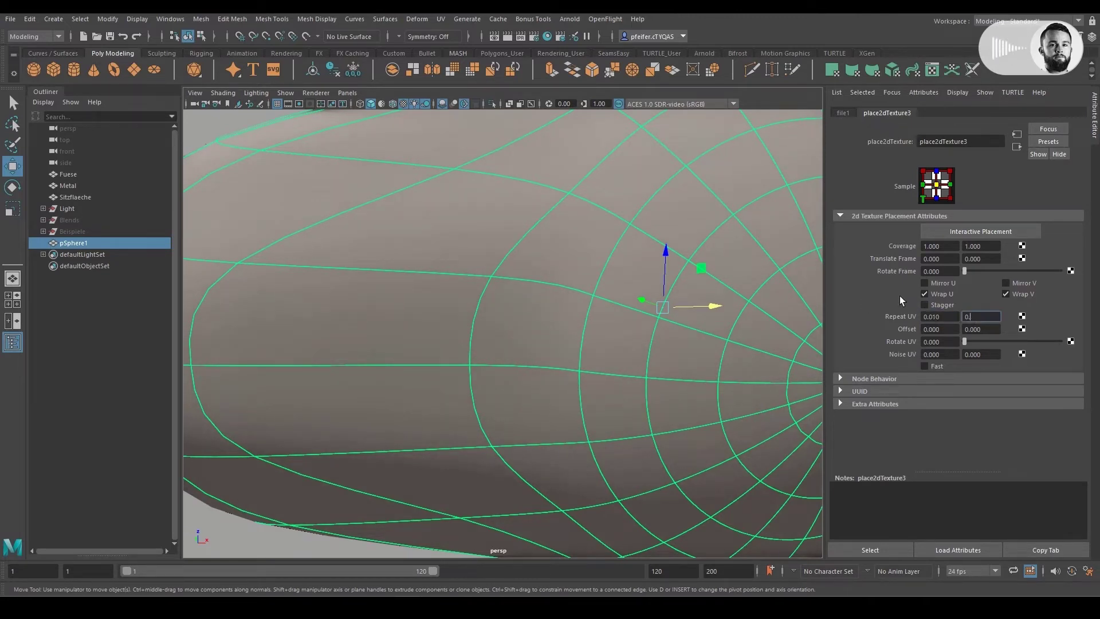
pyautogui.write('01')
pyautogui.press('Return')
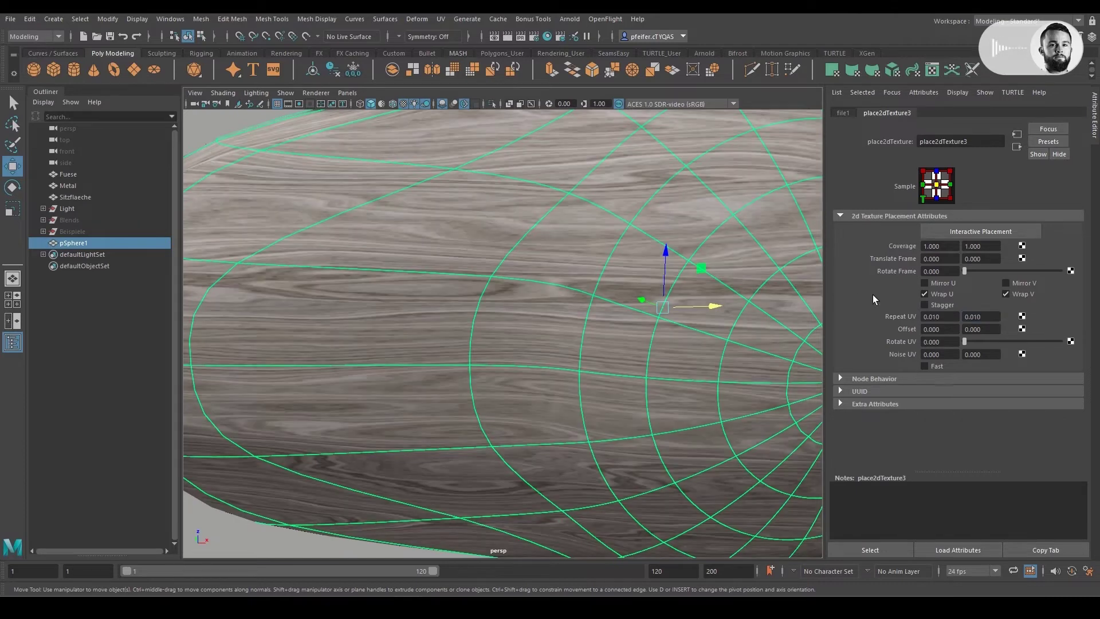
pyautogui.press('f')
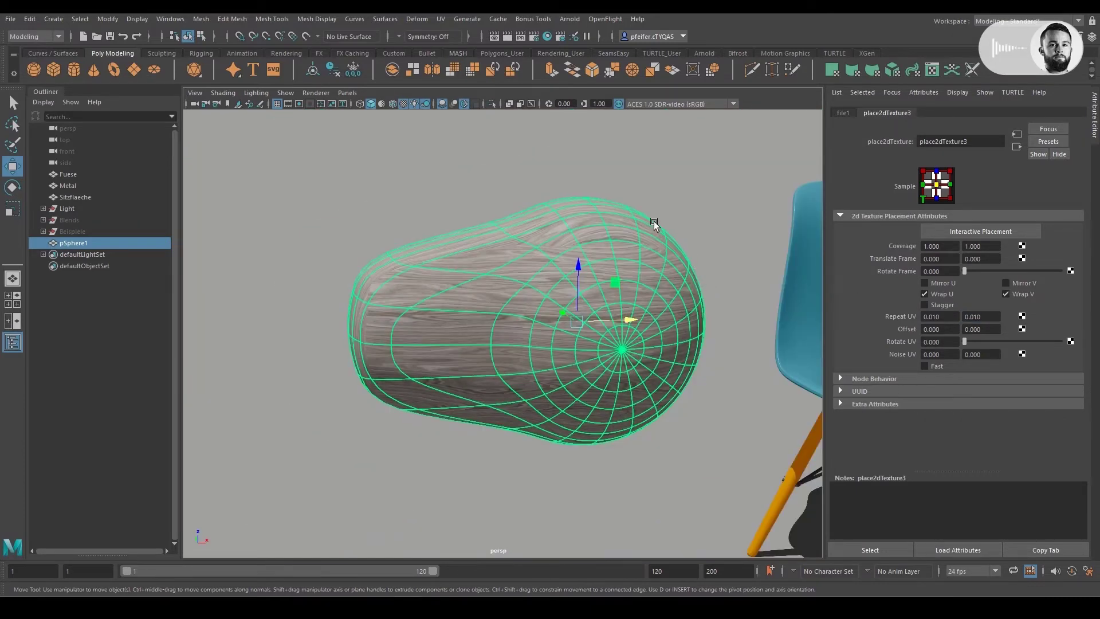
# Marquee-select the left-end vertices and move them outward along X
pyautogui.click(652, 204)
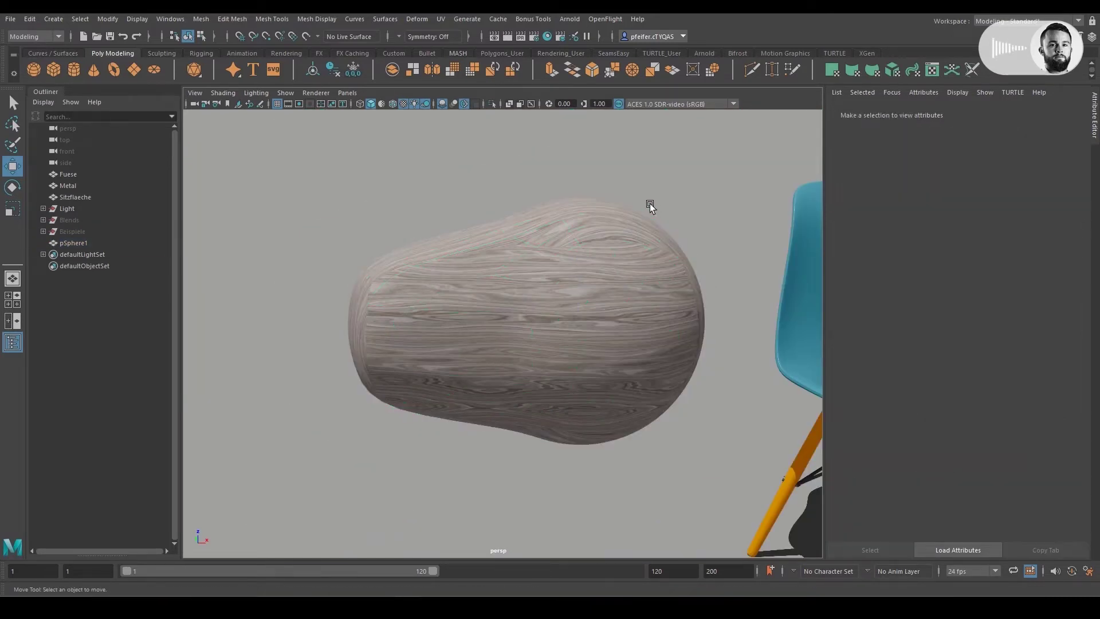
pyautogui.moveTo(691, 210)
pyautogui.keyDown('alt'); pyautogui.mouseDown()
pyautogui.moveTo(717, 218)
pyautogui.moveTo(520, 246)
pyautogui.mouseUp(); pyautogui.keyUp('alt')
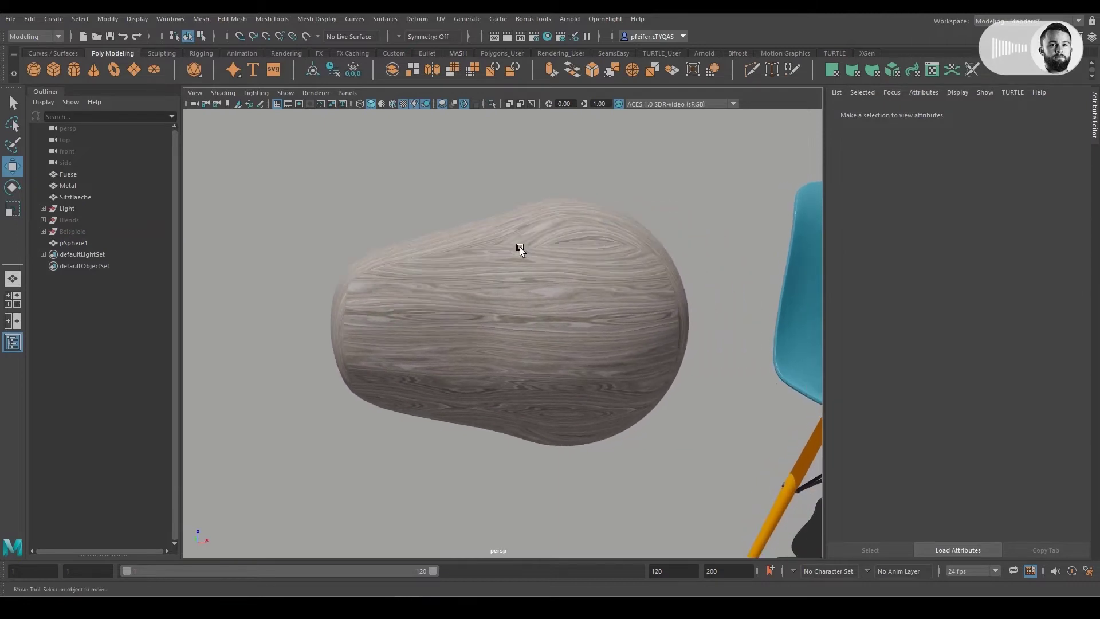
pyautogui.click(510, 260)
pyautogui.moveTo(510, 260); pyautogui.dragTo(490, 263, button='right')
pyautogui.moveTo(208, 184)
pyautogui.mouseDown()
pyautogui.moveTo(483, 455)
pyautogui.moveTo(445, 473)
pyautogui.mouseUp()
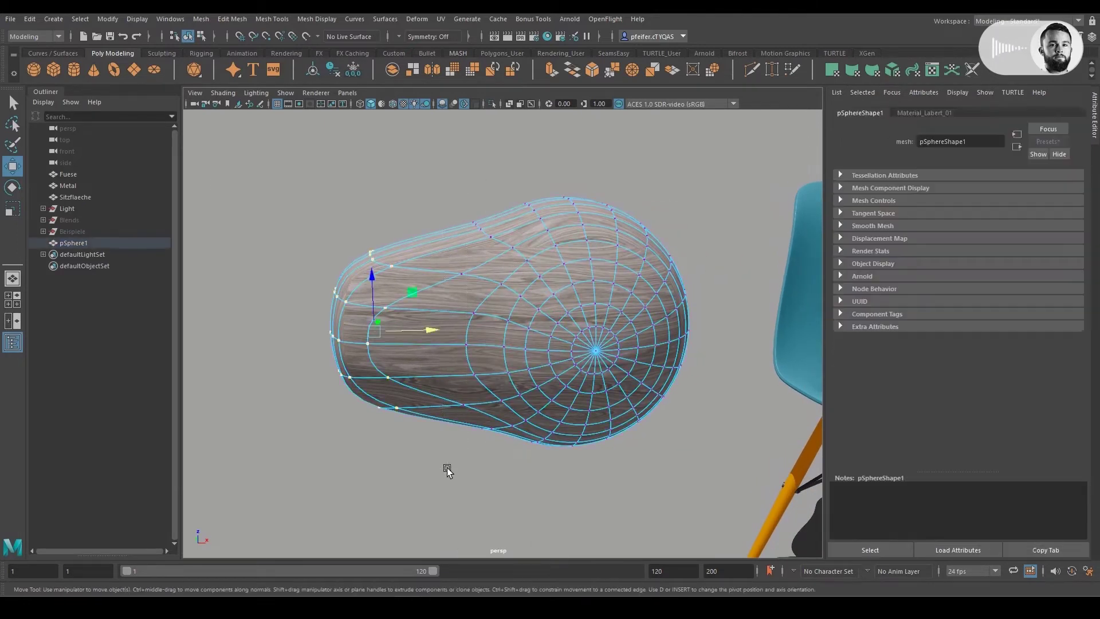
pyautogui.moveTo(431, 331); pyautogui.dragTo(425, 331)
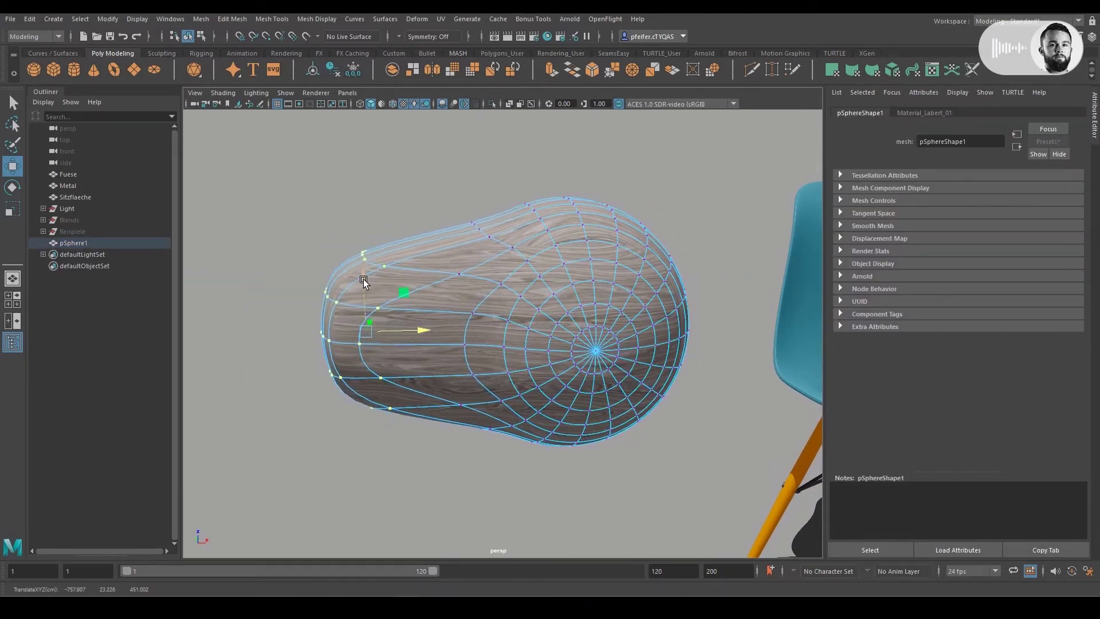
pyautogui.moveTo(363, 280)
pyautogui.mouseDown()
pyautogui.moveTo(328, 144)
pyautogui.moveTo(390, 247)
pyautogui.moveTo(281, 218)
pyautogui.moveTo(510, 269)
pyautogui.moveTo(263, 265)
pyautogui.moveTo(498, 265)
pyautogui.mouseUp()
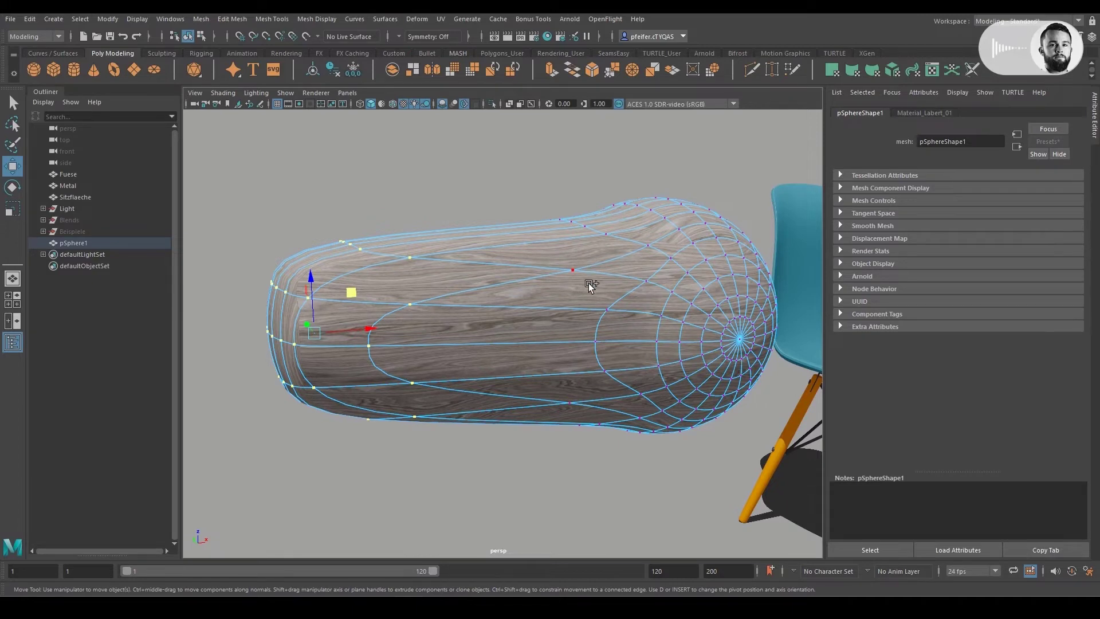
# Return to object mode and orbit close to inspect the wood grain
pyautogui.moveTo(589, 283)
pyautogui.keyDown('alt'); pyautogui.mouseDown()
pyautogui.moveTo(589, 305)
pyautogui.moveTo(567, 199)
pyautogui.moveTo(597, 259)
pyautogui.mouseUp(); pyautogui.keyUp('alt')
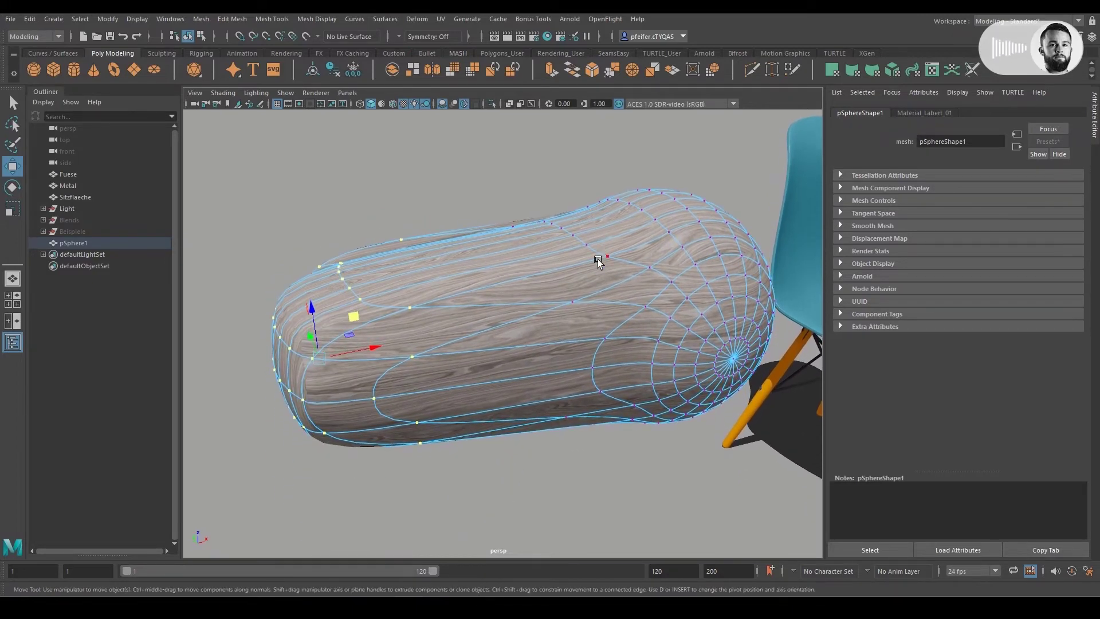
pyautogui.moveTo(597, 259); pyautogui.dragTo(654, 240, button='right')
pyautogui.moveTo(699, 215)
pyautogui.keyDown('alt'); pyautogui.mouseDown()
pyautogui.moveTo(551, 241)
pyautogui.moveTo(450, 204)
pyautogui.mouseUp(); pyautogui.keyUp('alt')
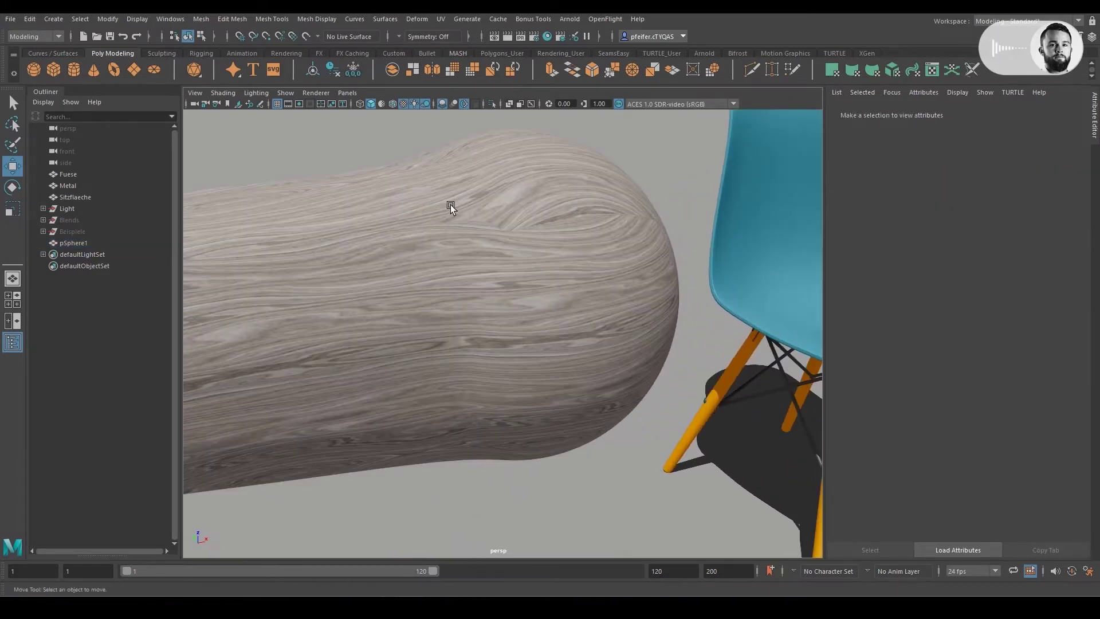
pyautogui.moveTo(450, 205)
pyautogui.keyDown('alt'); pyautogui.mouseDown(button='right')
pyautogui.moveTo(483, 208)
pyautogui.moveTo(487, 255)
pyautogui.mouseUp(button='right'); pyautogui.keyUp('alt')
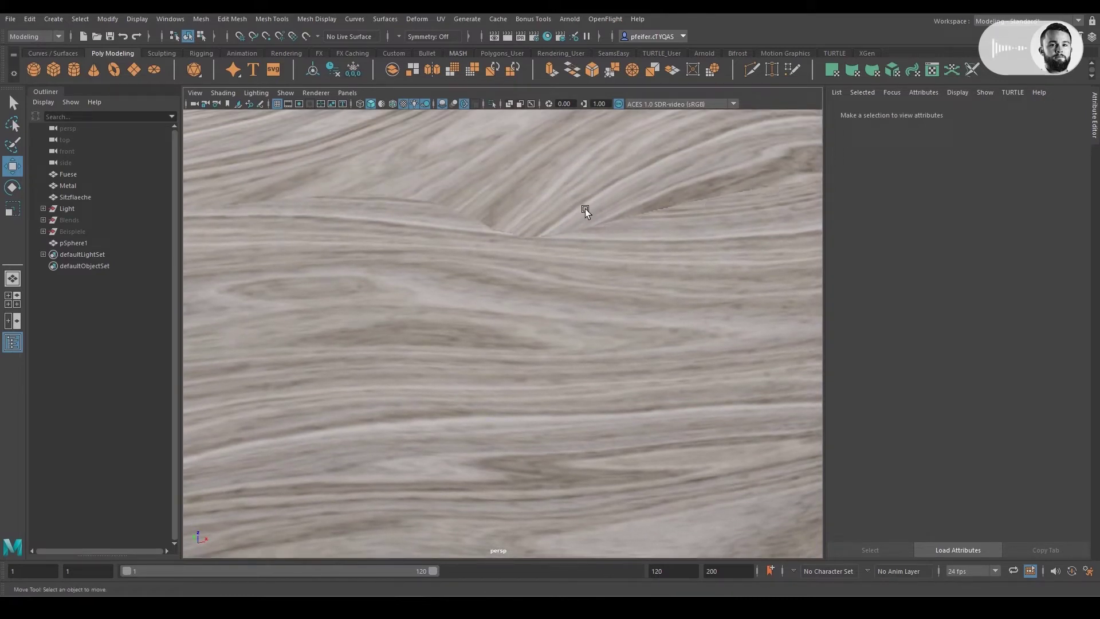
pyautogui.scroll(-5, 556, 225)
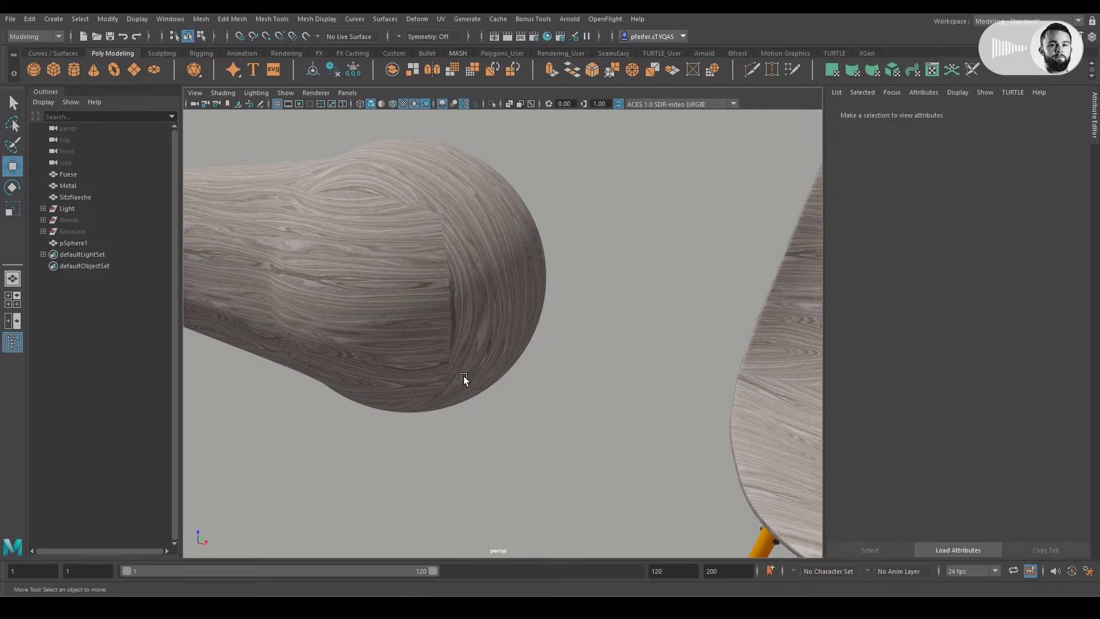
pyautogui.scroll(-3, 466, 372)
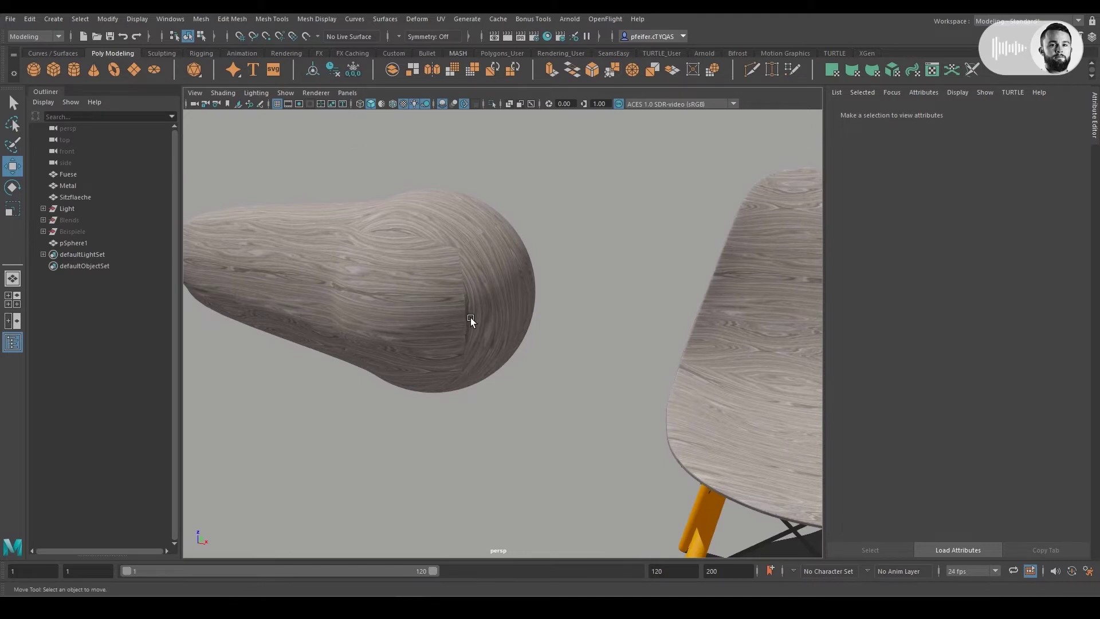
pyautogui.click(450, 297)
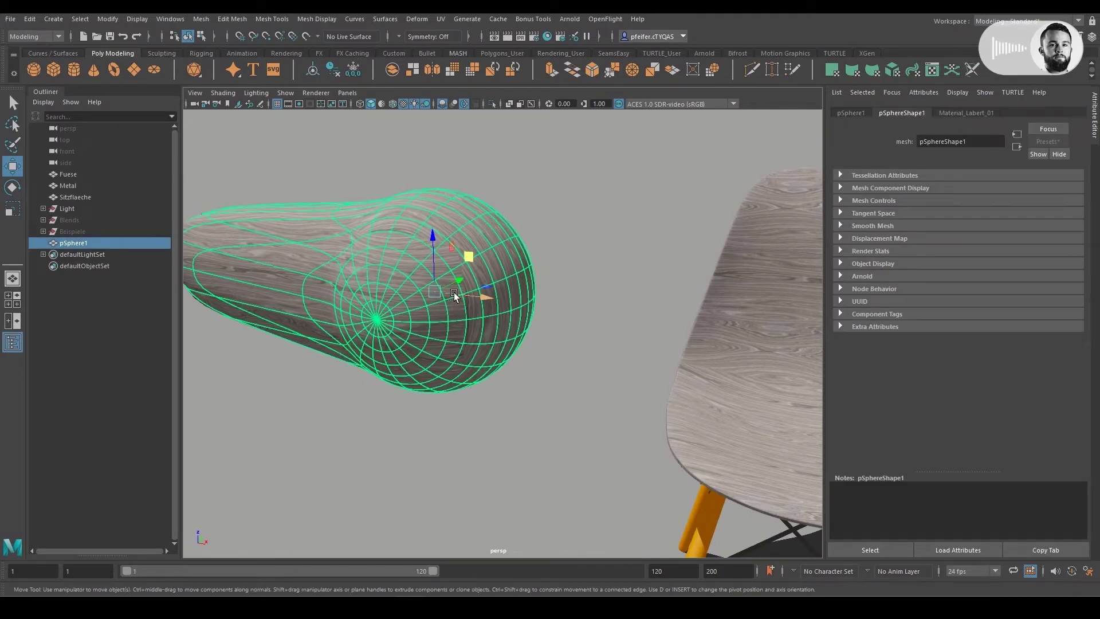
# Duplicate the wooden sphere with Ctrl+D, offset the copy, and assign it an aiStandardSurface material
pyautogui.hotkey('ctrl', 'd')
pyautogui.moveTo(461, 277)
pyautogui.mouseDown()
pyautogui.moveTo(301, 339)
pyautogui.moveTo(379, 249)
pyautogui.moveTo(569, 239)
pyautogui.moveTo(497, 295)
pyautogui.mouseUp()
pyautogui.rightClick(458, 291)
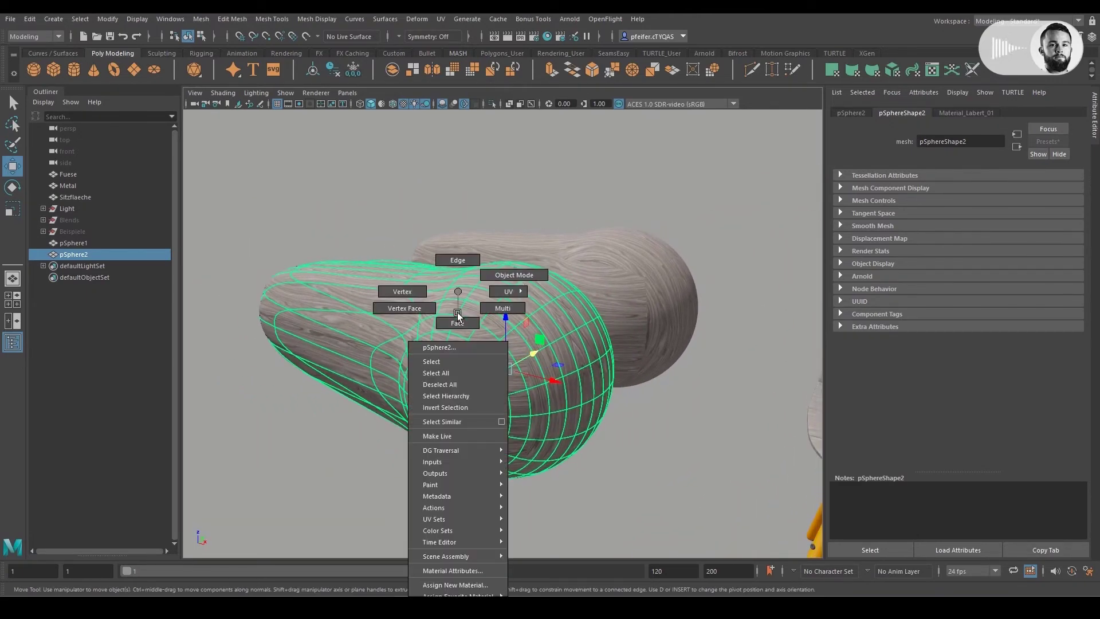
pyautogui.click(468, 583)
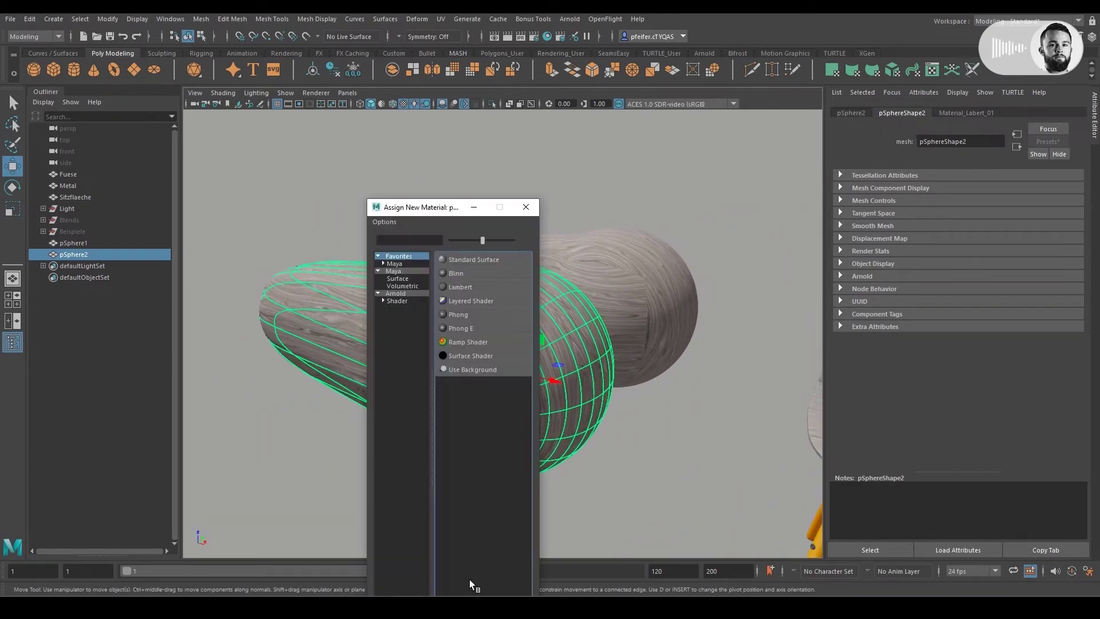
pyautogui.click(396, 294)
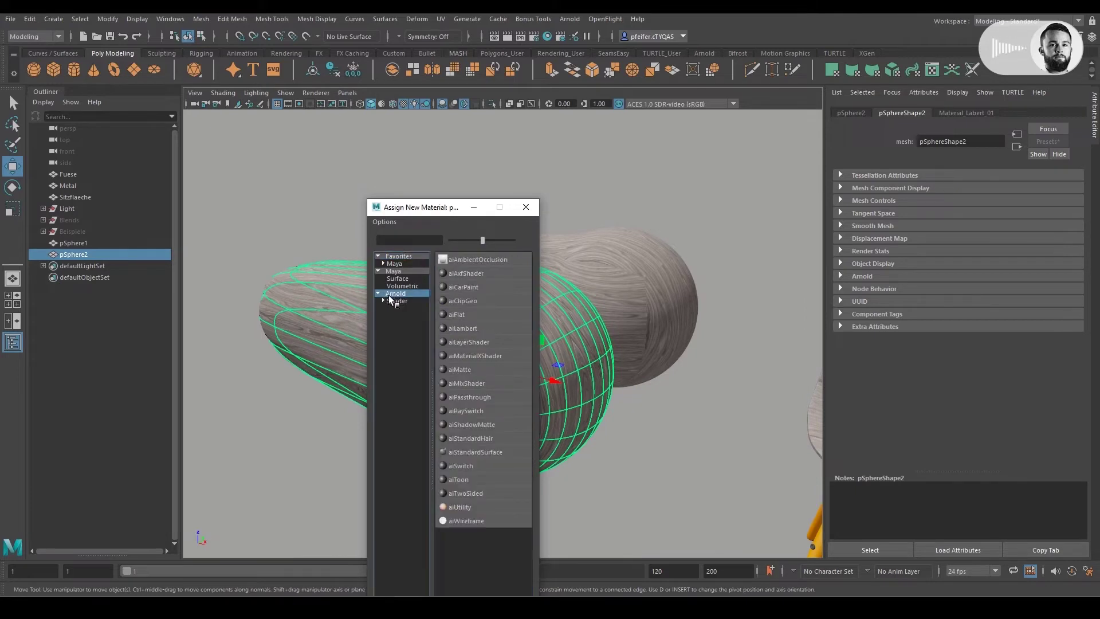
pyautogui.click(480, 452)
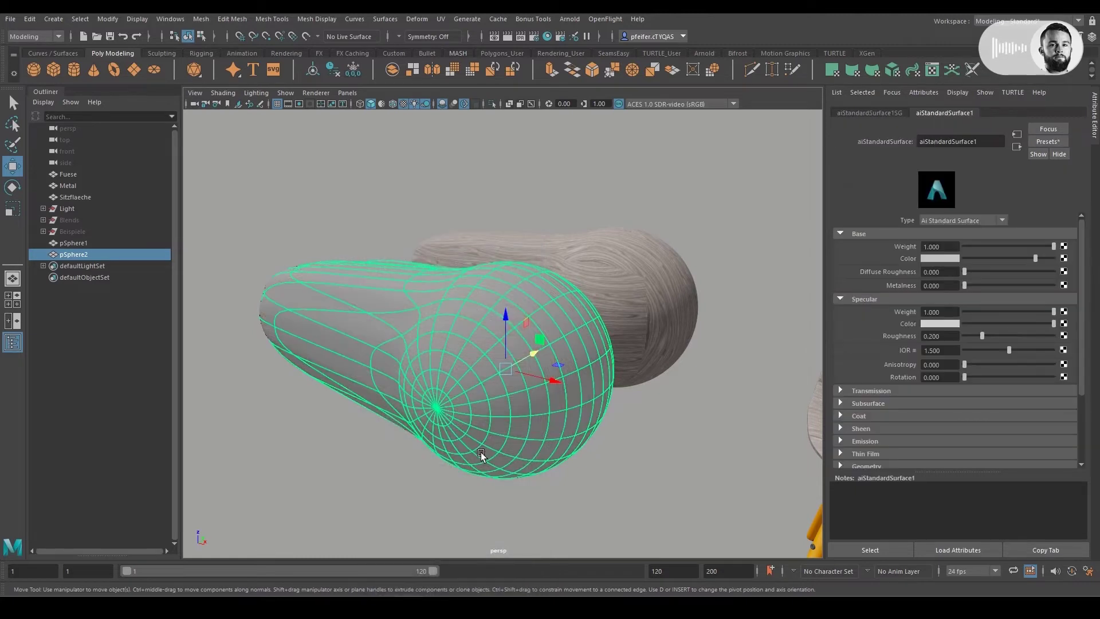
# Search 'tri' among Arnold textures and connect aiTriplanar to aiStandardSurface1's base colour
pyautogui.click(1065, 258)
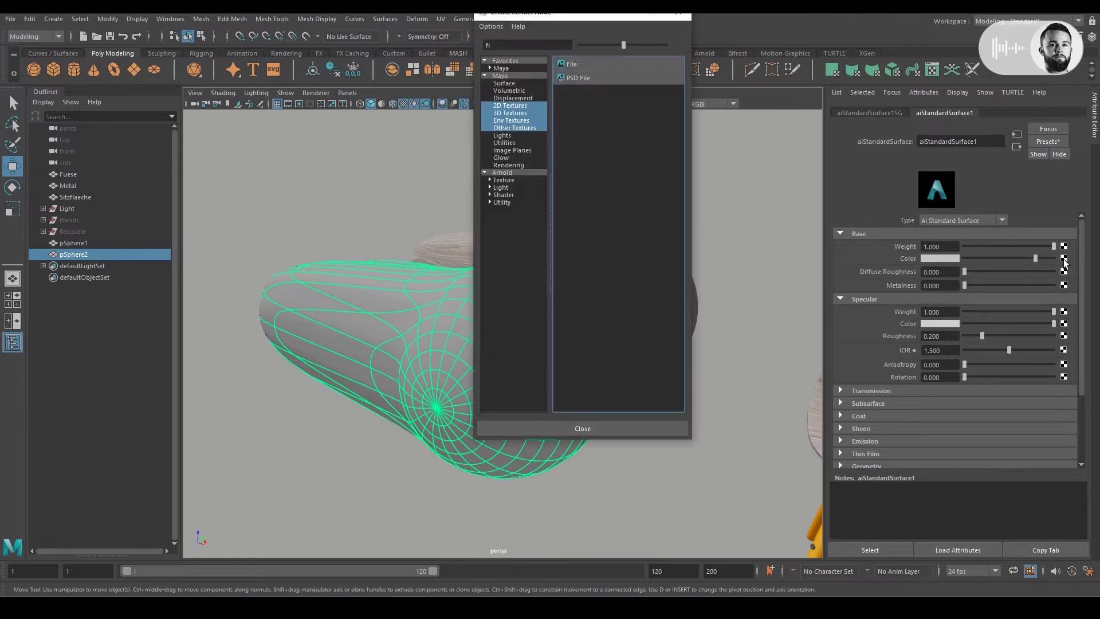
pyautogui.click(508, 166)
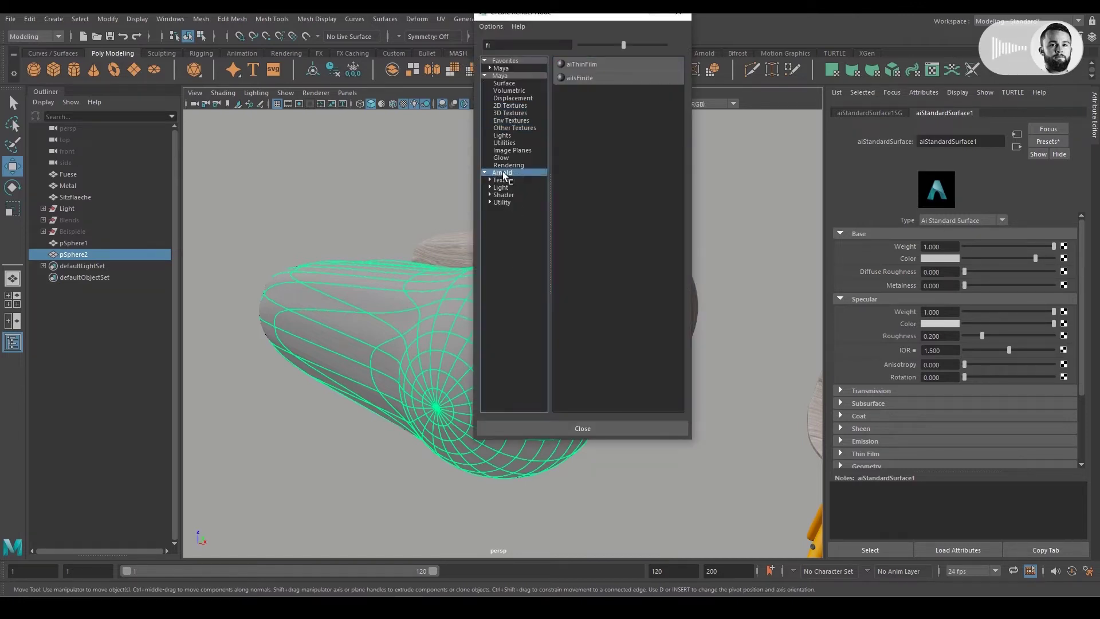
pyautogui.doubleClick(516, 45)
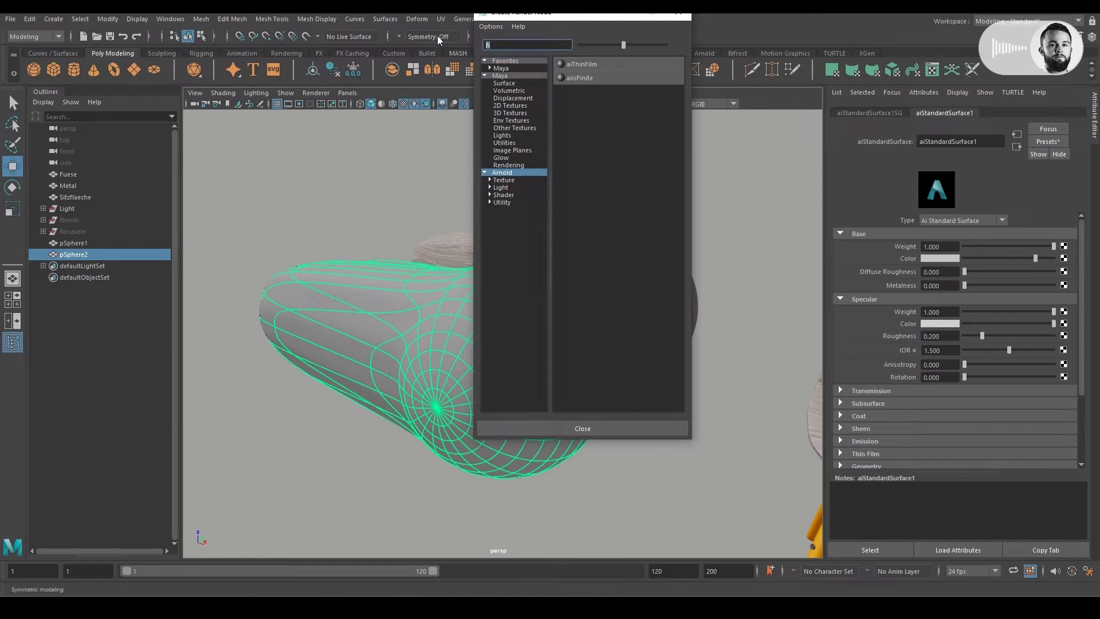
pyautogui.write('tri')
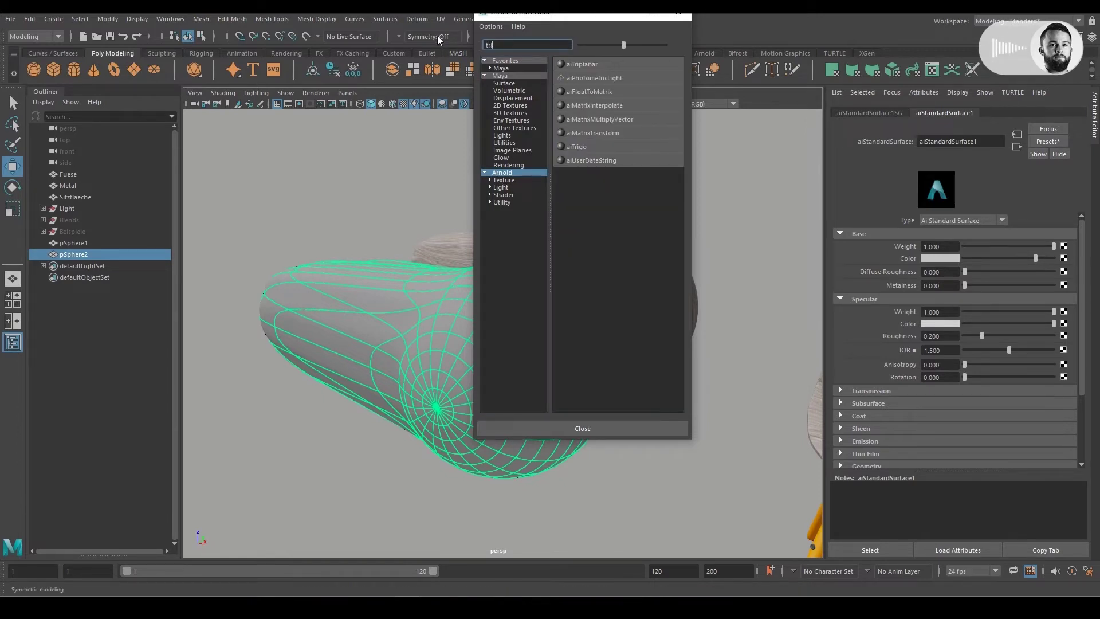
pyautogui.click(576, 64)
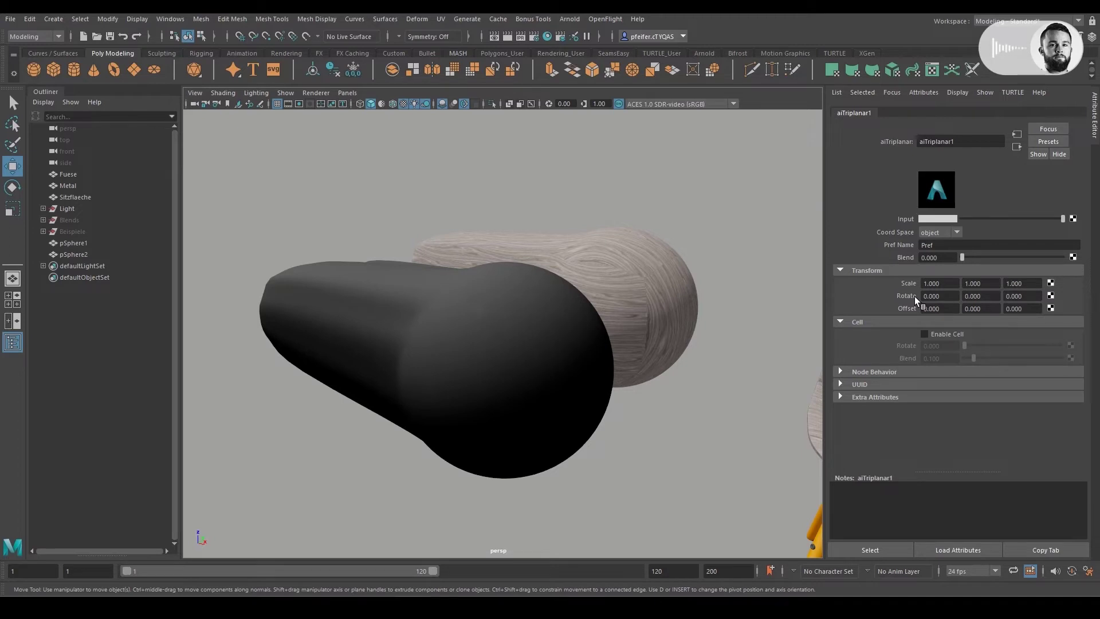
# Connect a new Checker texture to the aiTriplanar1 Input map
pyautogui.click(1073, 219)
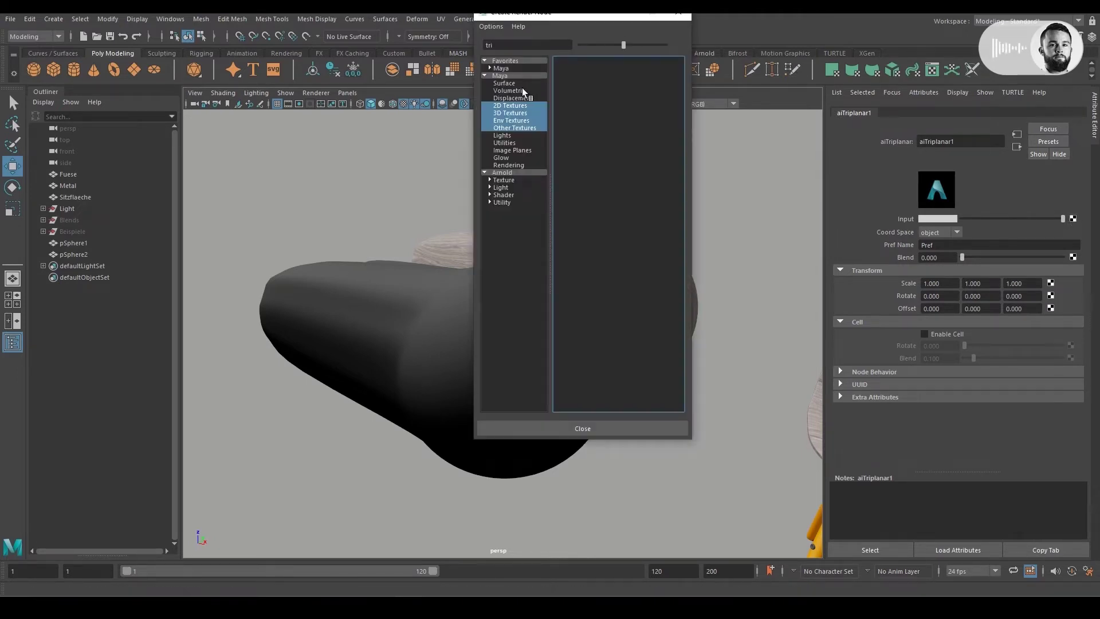
pyautogui.press('BackSpace')
pyautogui.press('BackSpace')
pyautogui.press('BackSpace')
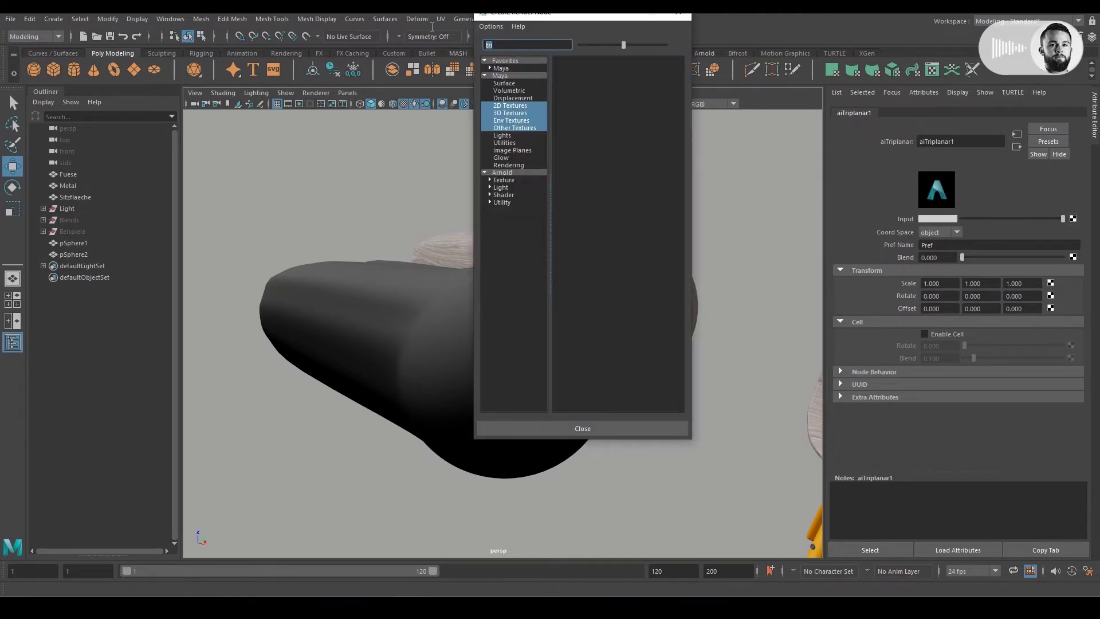
pyautogui.write('ch')
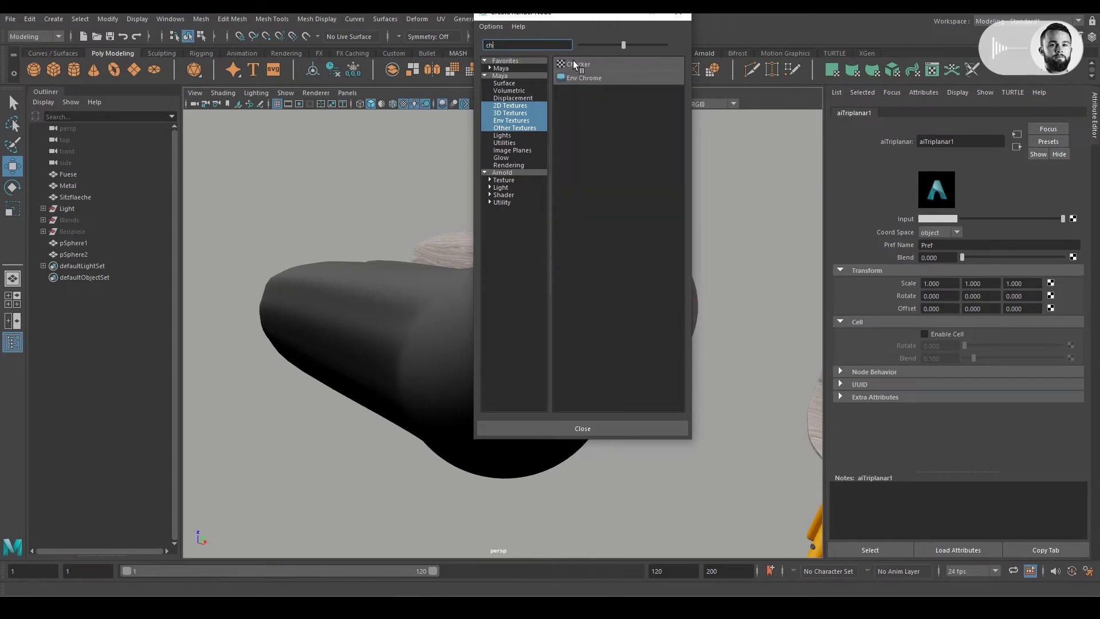
pyautogui.click(573, 62)
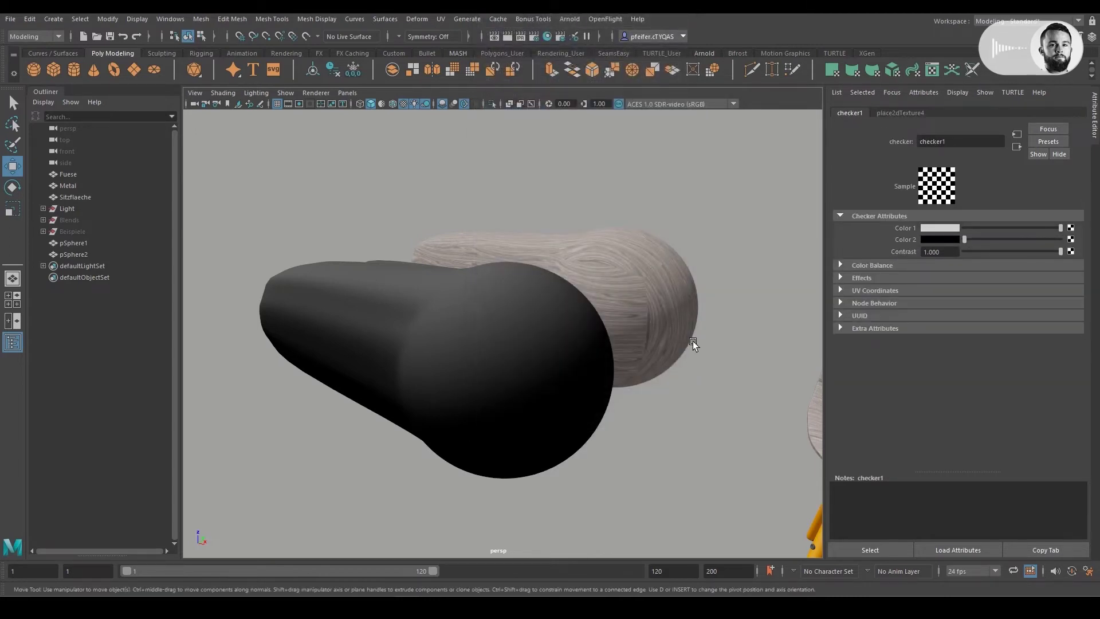
# Switch the viewport renderer to Arnold and start the live IPR render
pyautogui.moveTo(590, 344)
pyautogui.keyDown('alt'); pyautogui.mouseDown()
pyautogui.moveTo(594, 325)
pyautogui.moveTo(613, 319)
pyautogui.mouseUp(); pyautogui.keyUp('alt')
pyautogui.scroll(3, 607, 319)
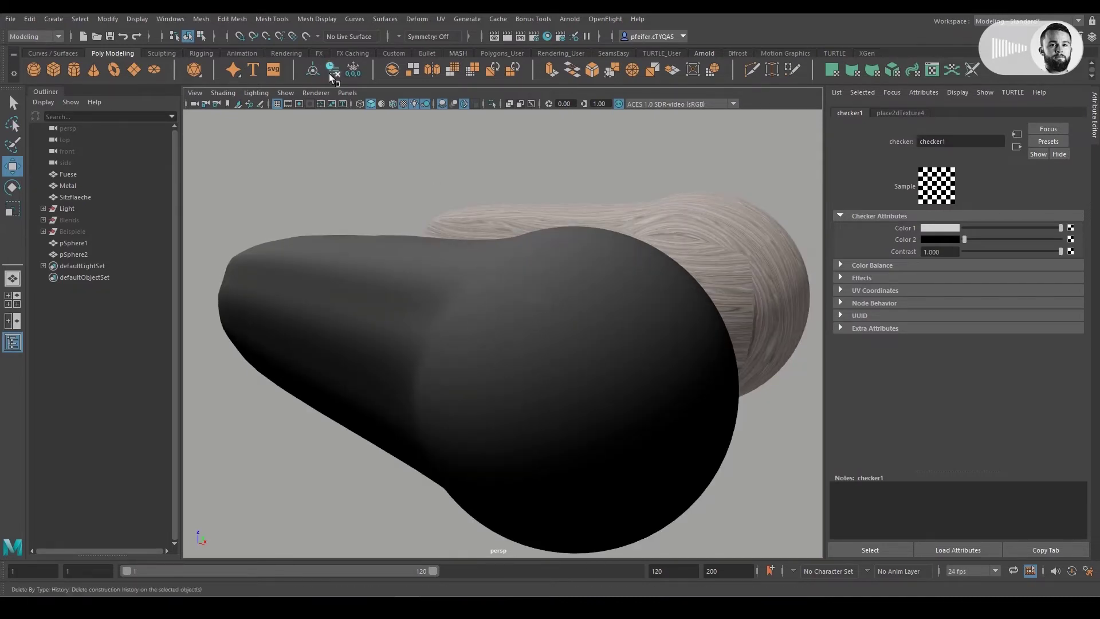
pyautogui.click(317, 91)
pyautogui.click(306, 125)
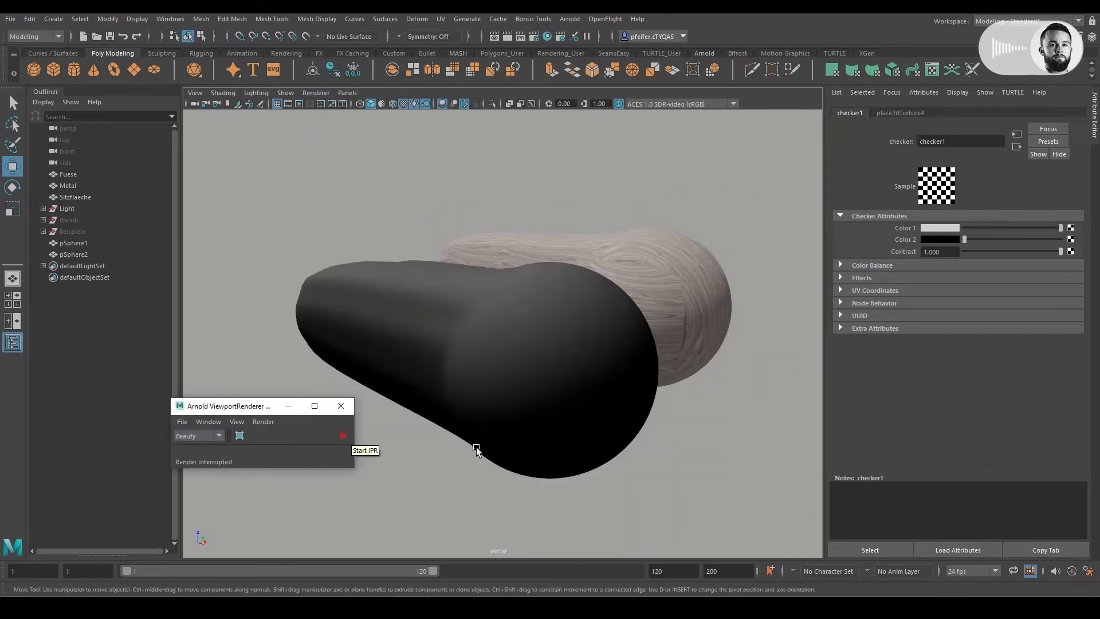
pyautogui.click(344, 438)
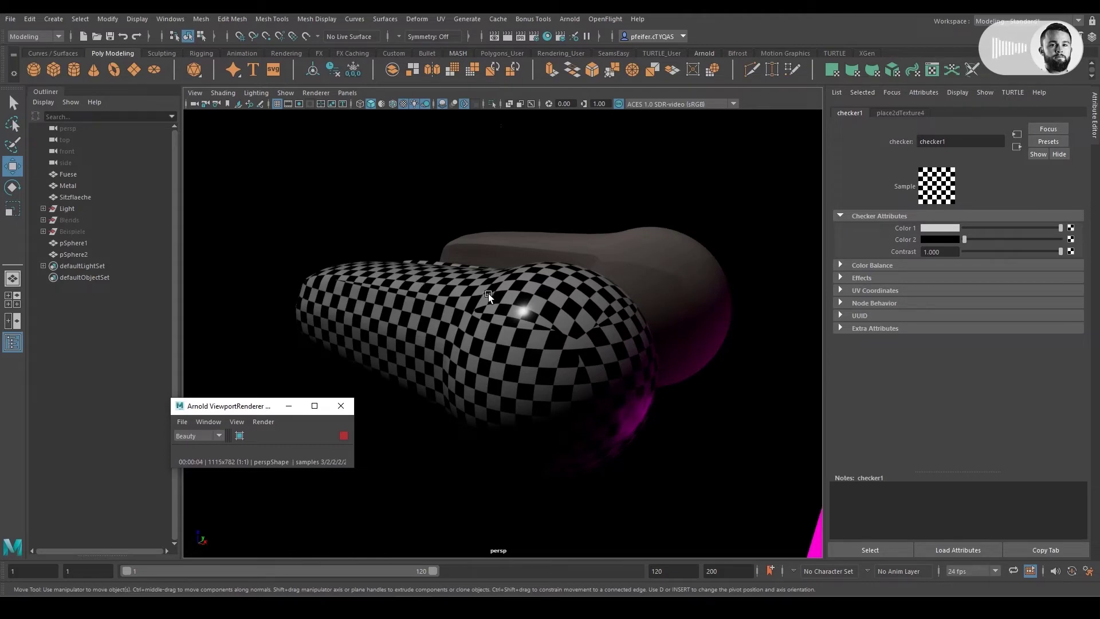
# Hide the Light group with Ctrl+H and stop the Arnold IPR render
pyautogui.click(67, 208)
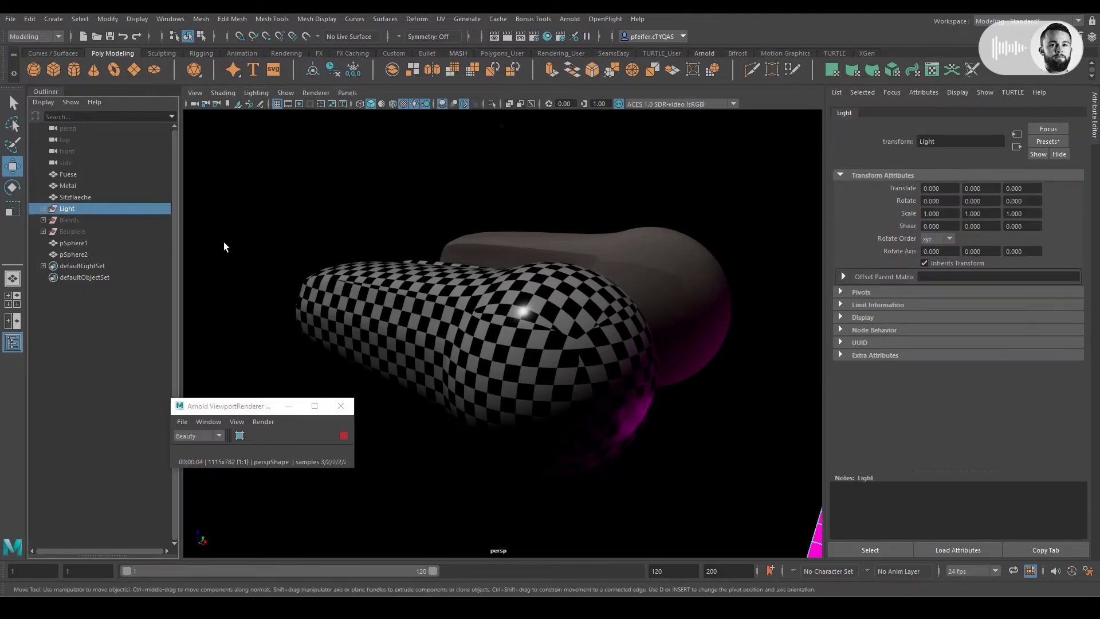
pyautogui.hotkey('ctrl', 'h')
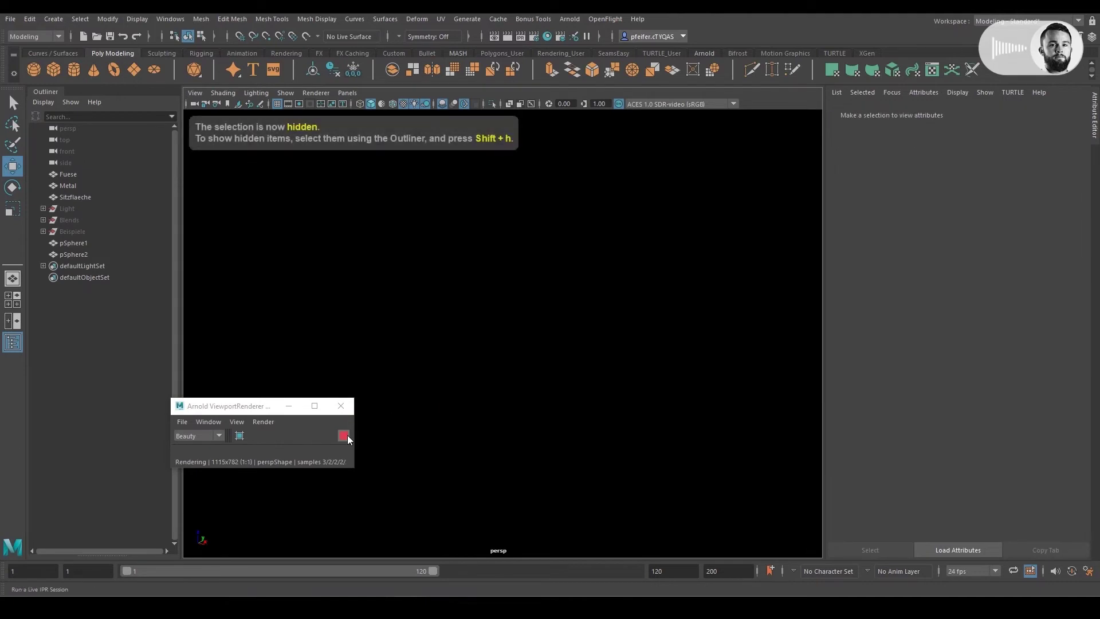
pyautogui.click(344, 436)
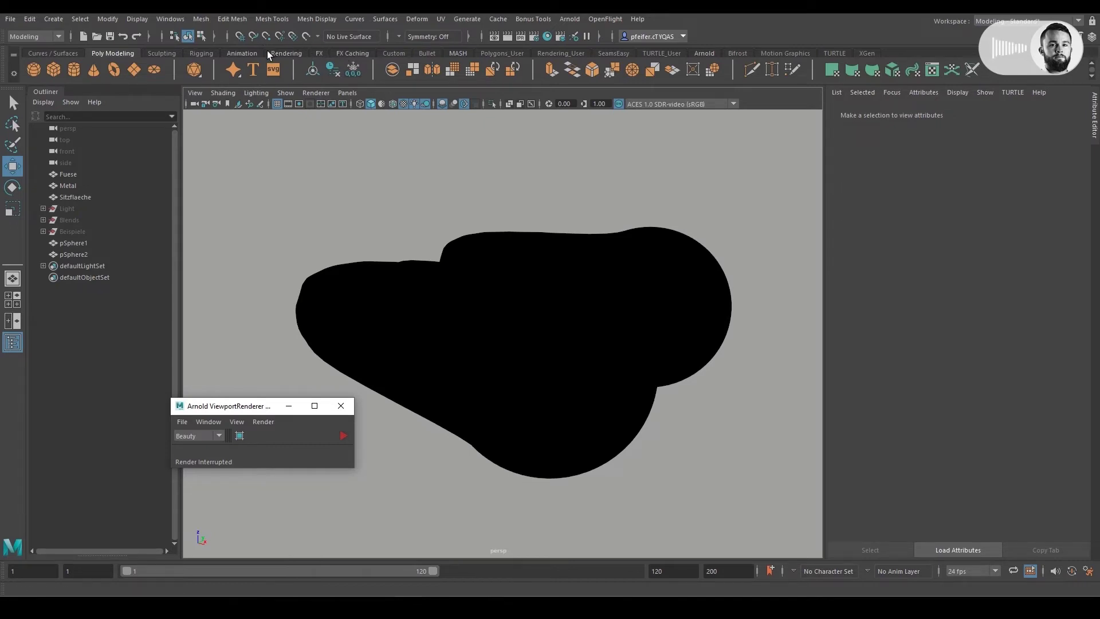
# Create an Arnold SkyDome Light from the Arnold shelf and restart the IPR render
pyautogui.click(705, 53)
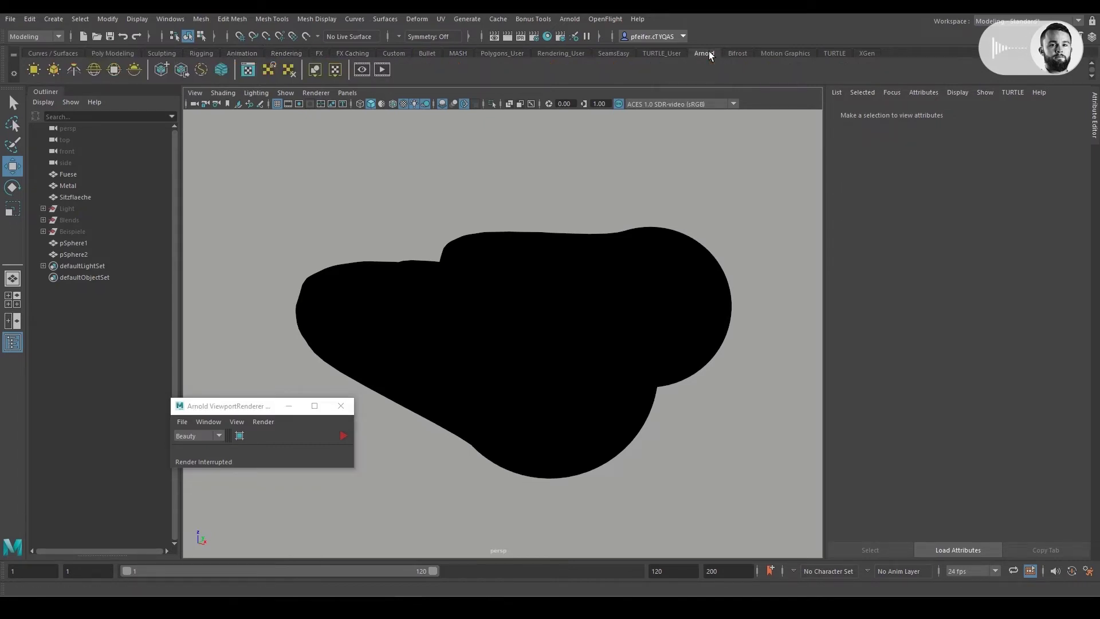
pyautogui.click(91, 70)
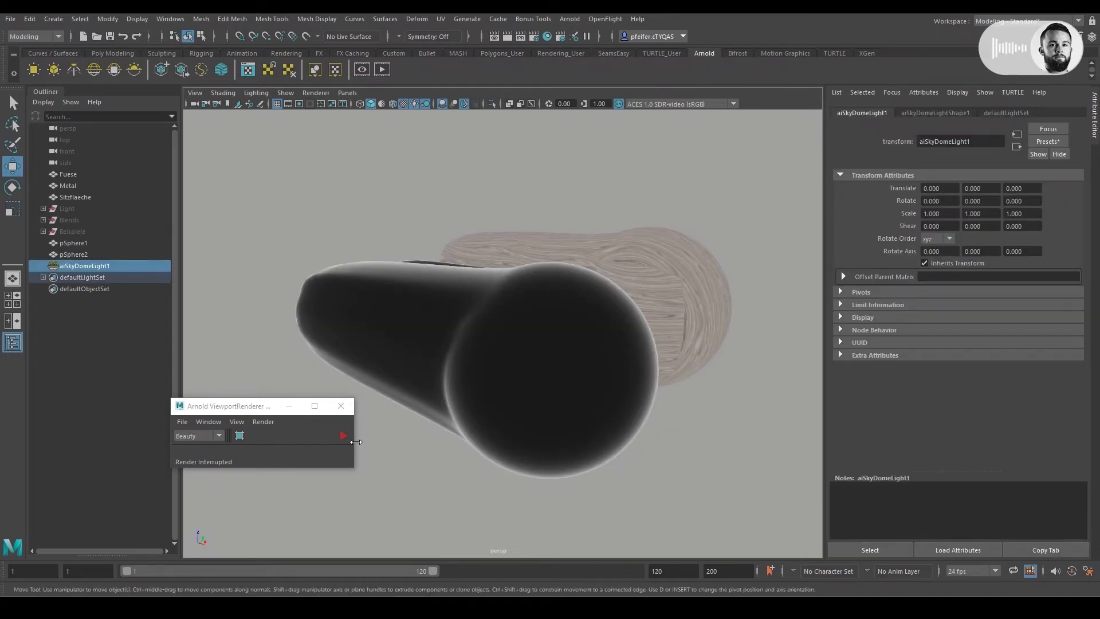
pyautogui.click(343, 436)
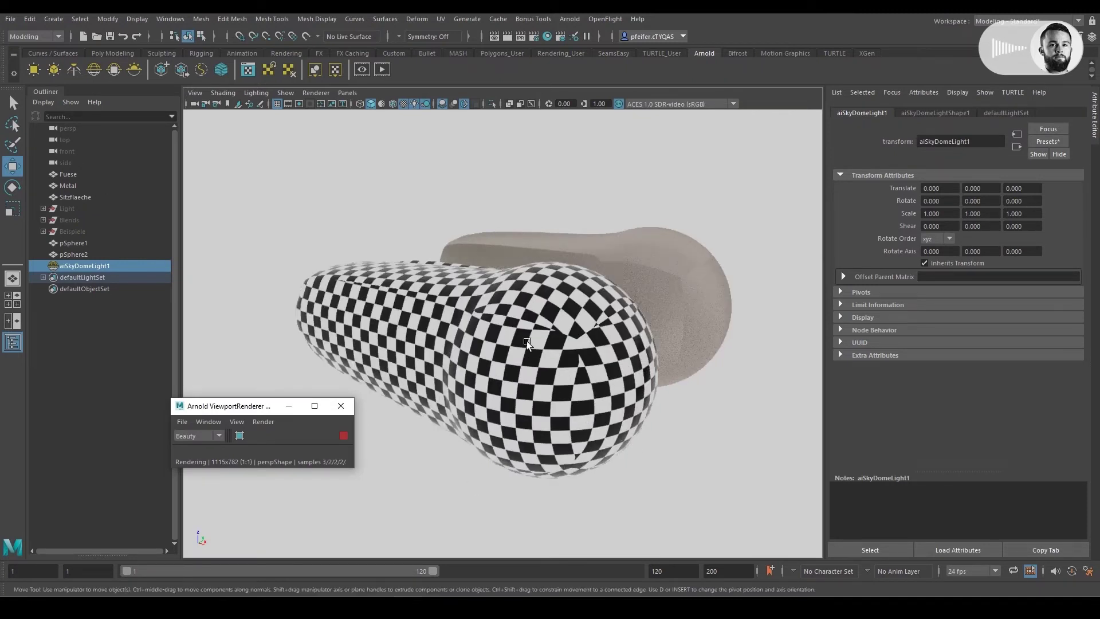
pyautogui.scroll(3, 556, 329)
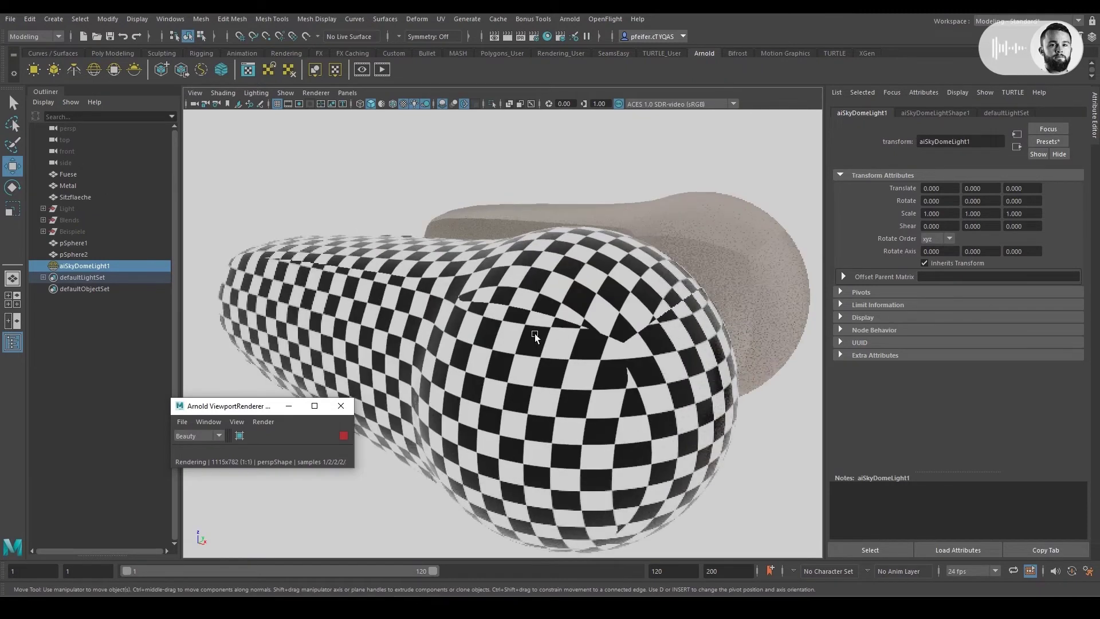
pyautogui.click(348, 433)
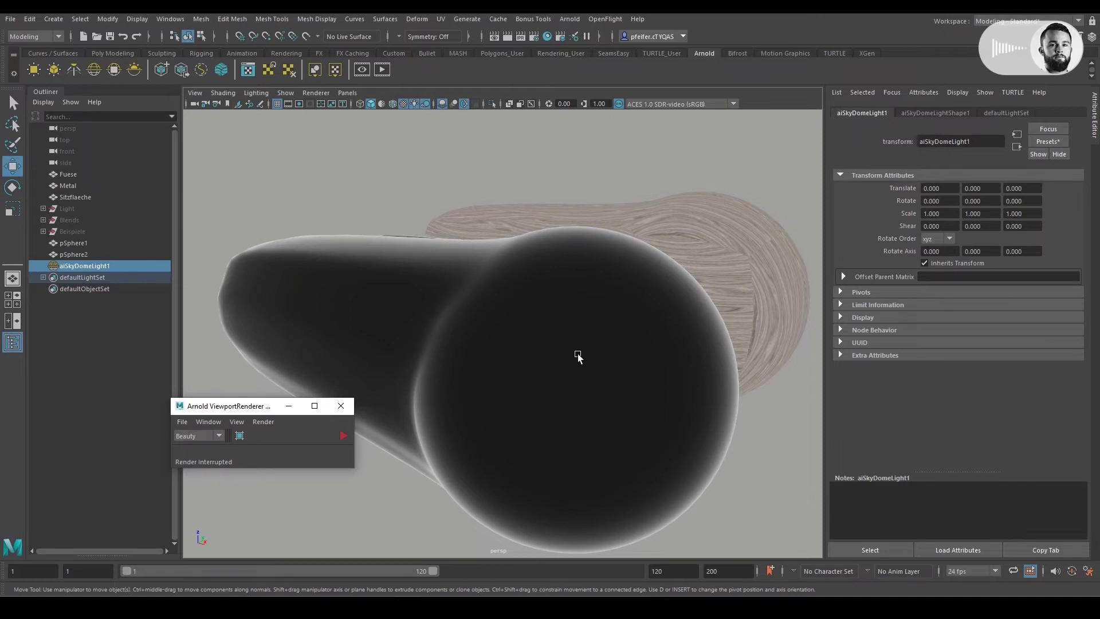
pyautogui.click(344, 437)
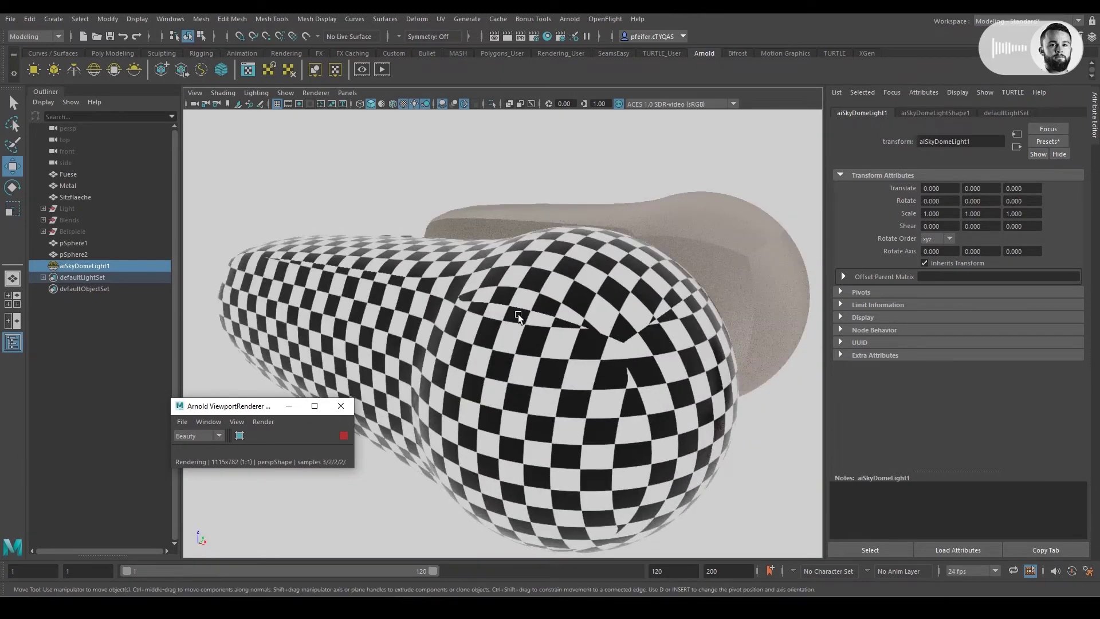
# Rename pSphere2's aiStandardSurface1 shader to Material_02 and open its aiTriplanar1 node
pyautogui.click(445, 302)
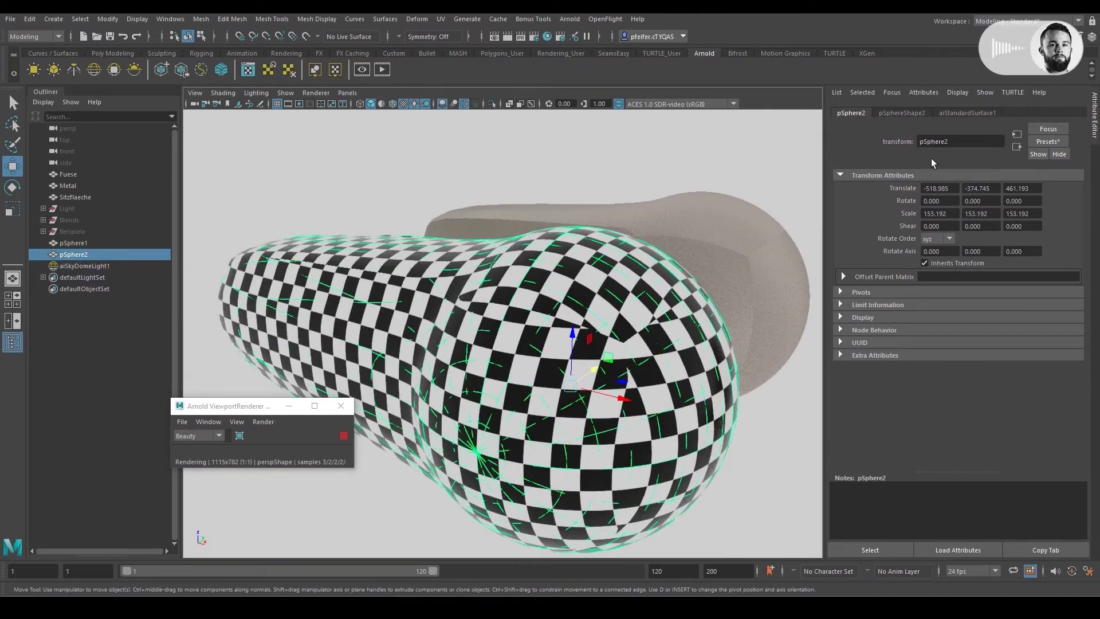
pyautogui.click(970, 114)
pyautogui.doubleClick(957, 142)
pyautogui.write('M')
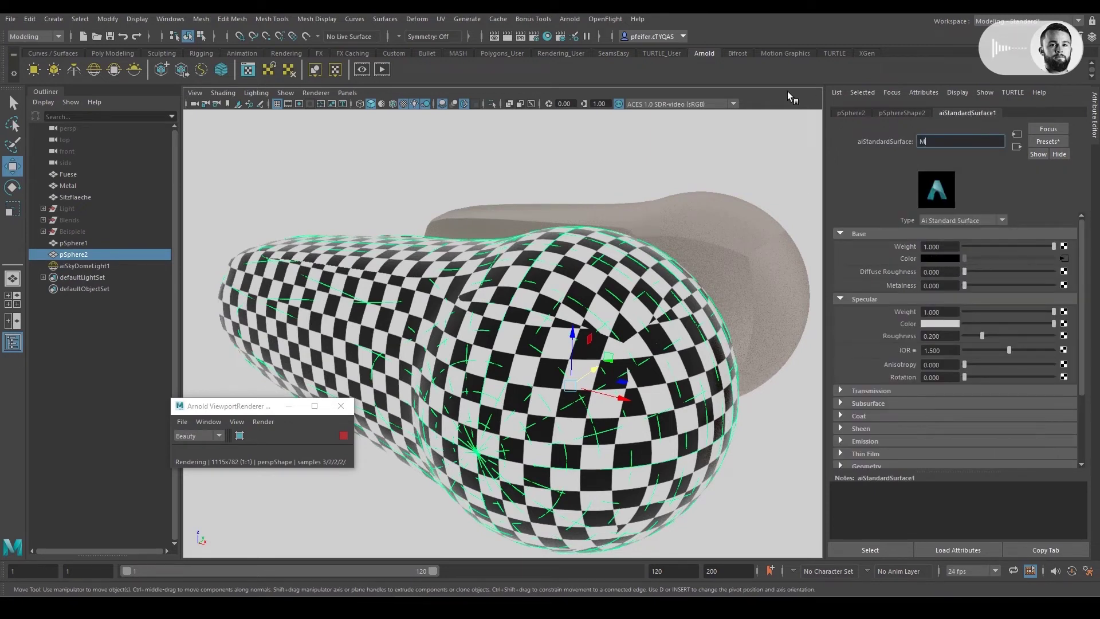
pyautogui.write('at')
pyautogui.write('erial_')
pyautogui.write('02')
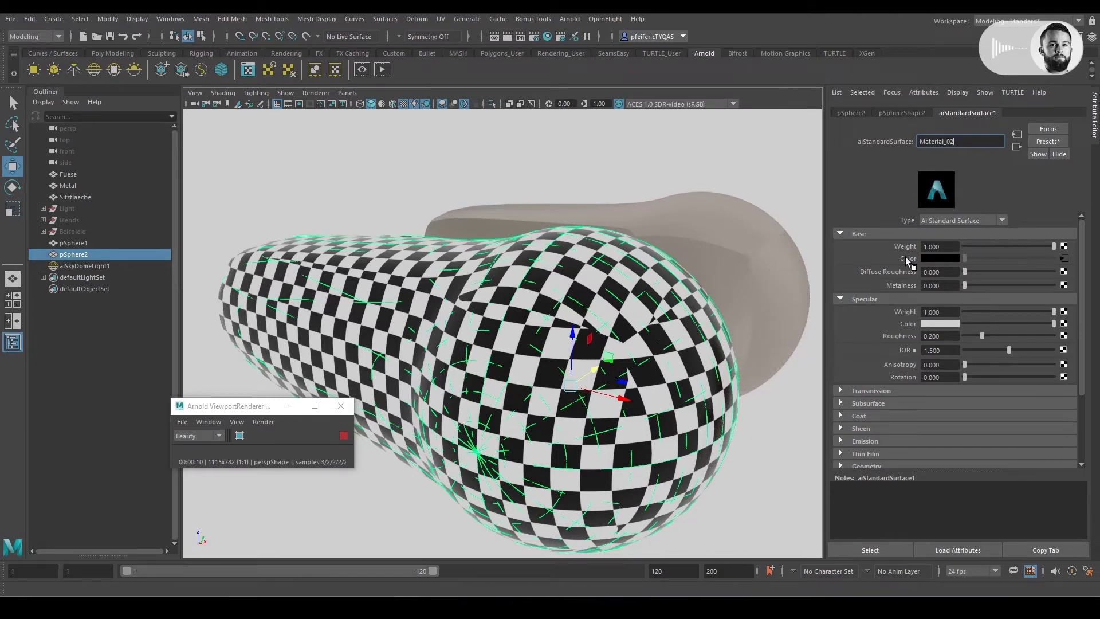
pyautogui.click(1064, 259)
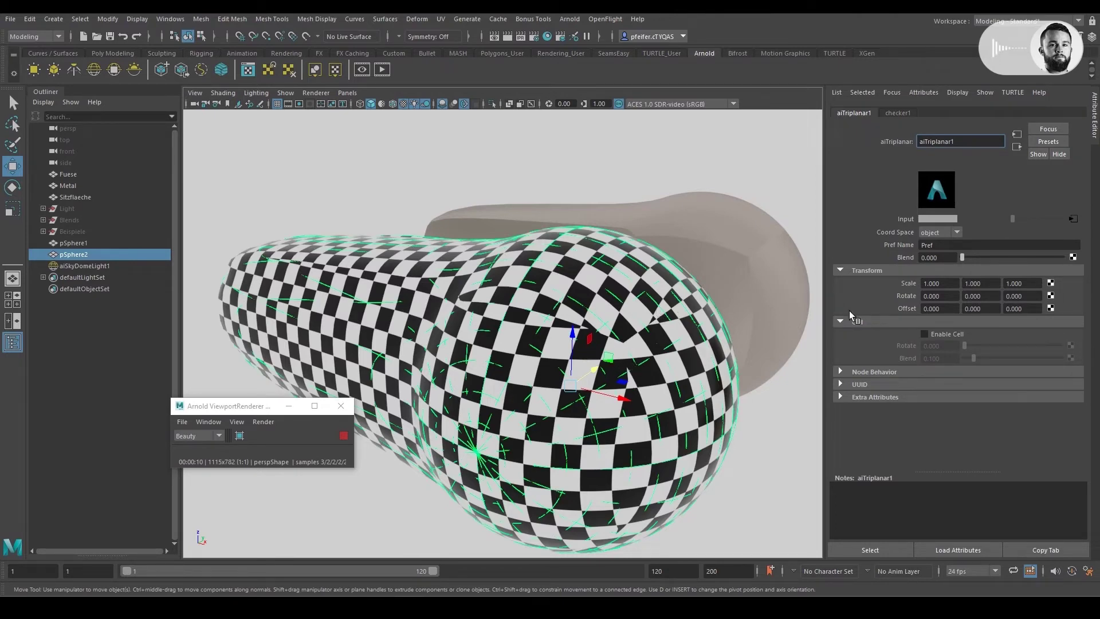
# Fine-tune the aiTriplanar1 Blend slider to about 0.218
pyautogui.click(897, 553)
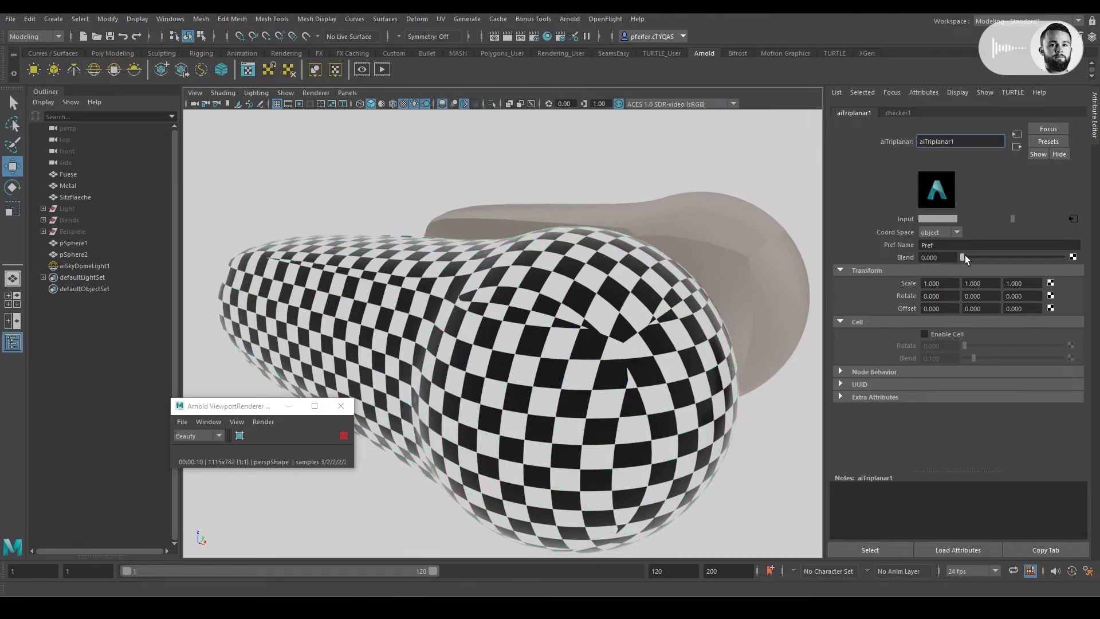
pyautogui.moveTo(965, 255); pyautogui.dragTo(982, 254)
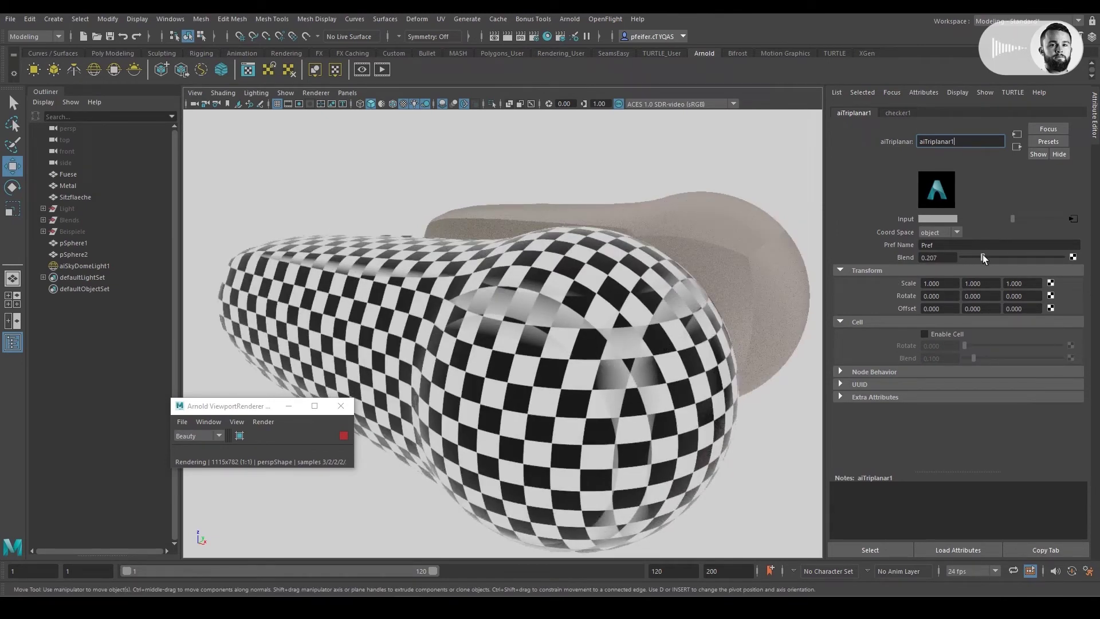
pyautogui.moveTo(982, 253); pyautogui.dragTo(977, 253)
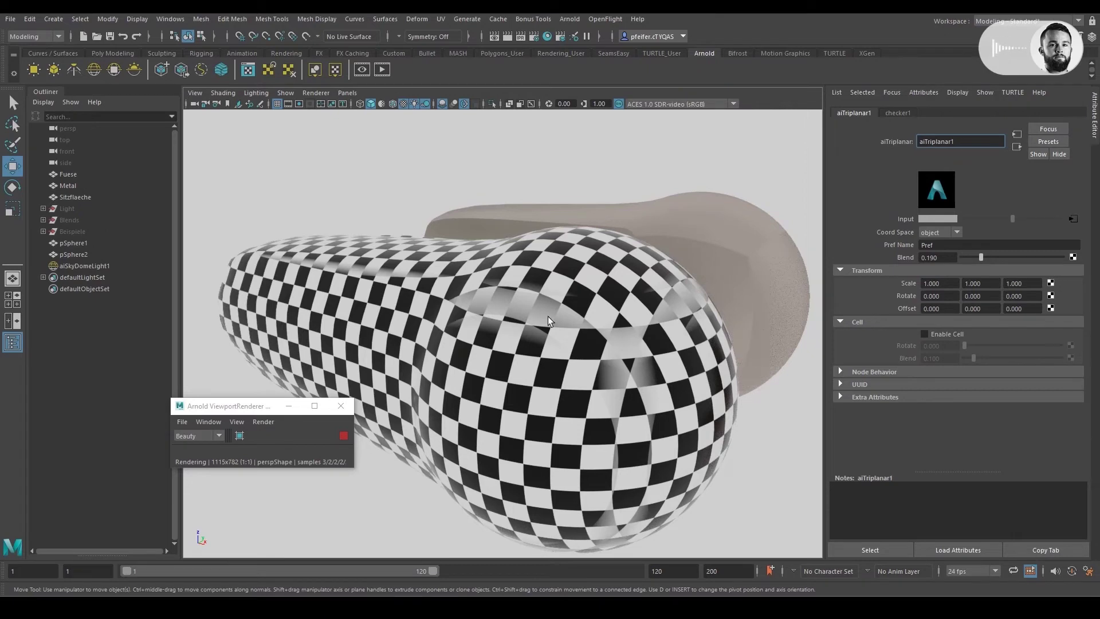
pyautogui.moveTo(982, 257)
pyautogui.mouseDown()
pyautogui.moveTo(999, 260)
pyautogui.moveTo(983, 254)
pyautogui.mouseUp()
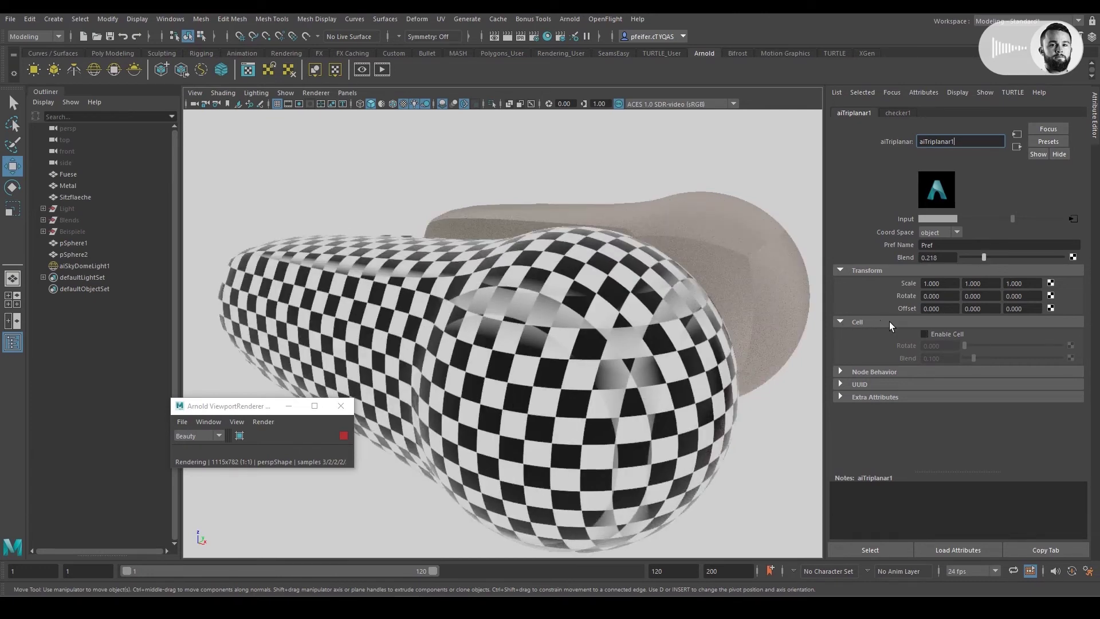
# Turn on Enable Cell in aiTriplanar1 and raise Cell Rotate to 0.319
pyautogui.click(924, 334)
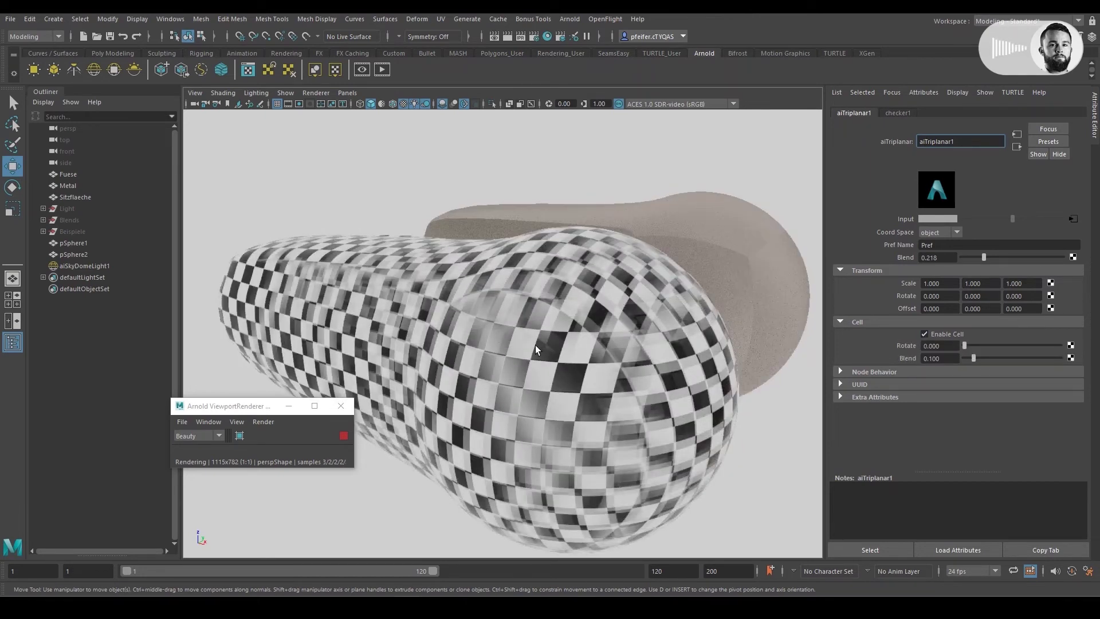
pyautogui.moveTo(965, 346); pyautogui.dragTo(969, 339)
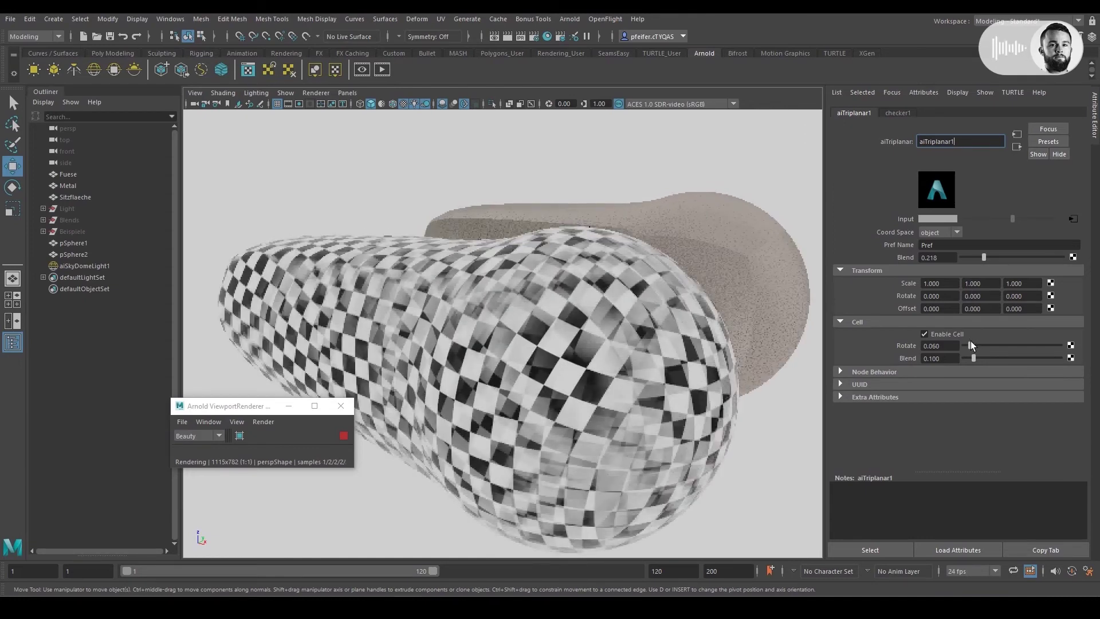
pyautogui.moveTo(969, 339)
pyautogui.mouseDown()
pyautogui.moveTo(963, 355)
pyautogui.moveTo(985, 341)
pyautogui.mouseUp()
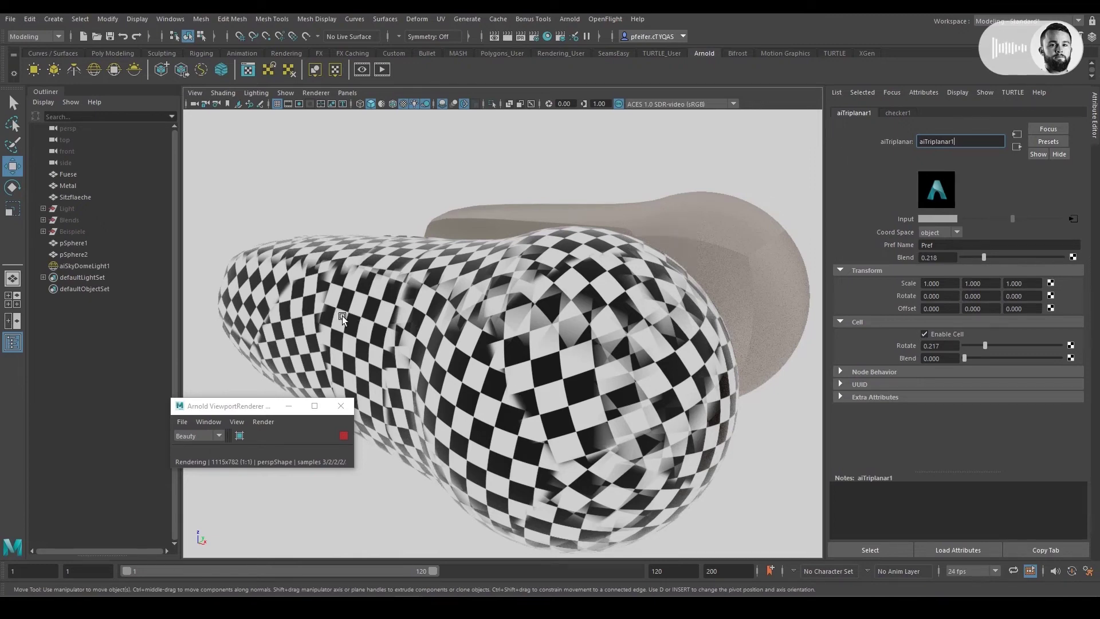
pyautogui.moveTo(342, 316)
pyautogui.keyDown('alt'); pyautogui.mouseDown()
pyautogui.moveTo(404, 336)
pyautogui.moveTo(427, 287)
pyautogui.mouseUp(); pyautogui.keyUp('alt')
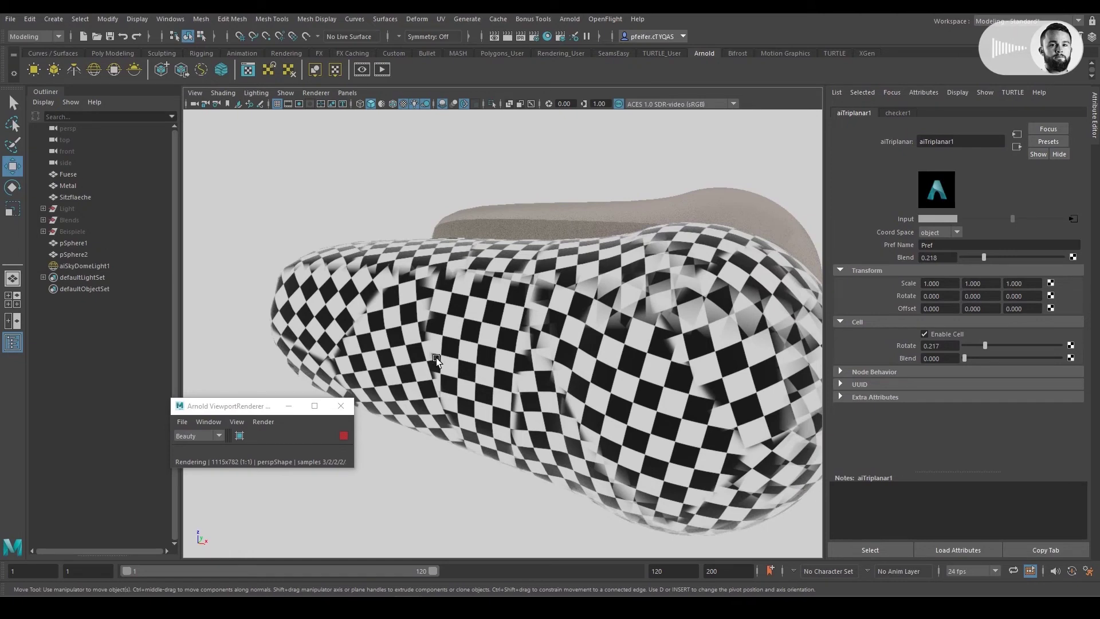
pyautogui.click(924, 334)
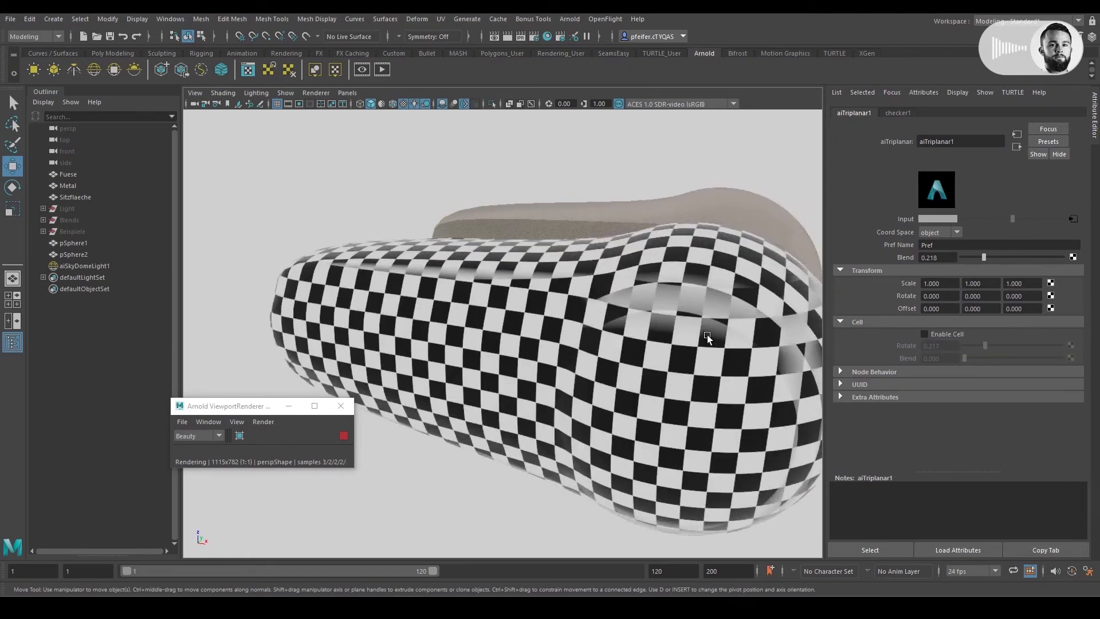
pyautogui.click(925, 334)
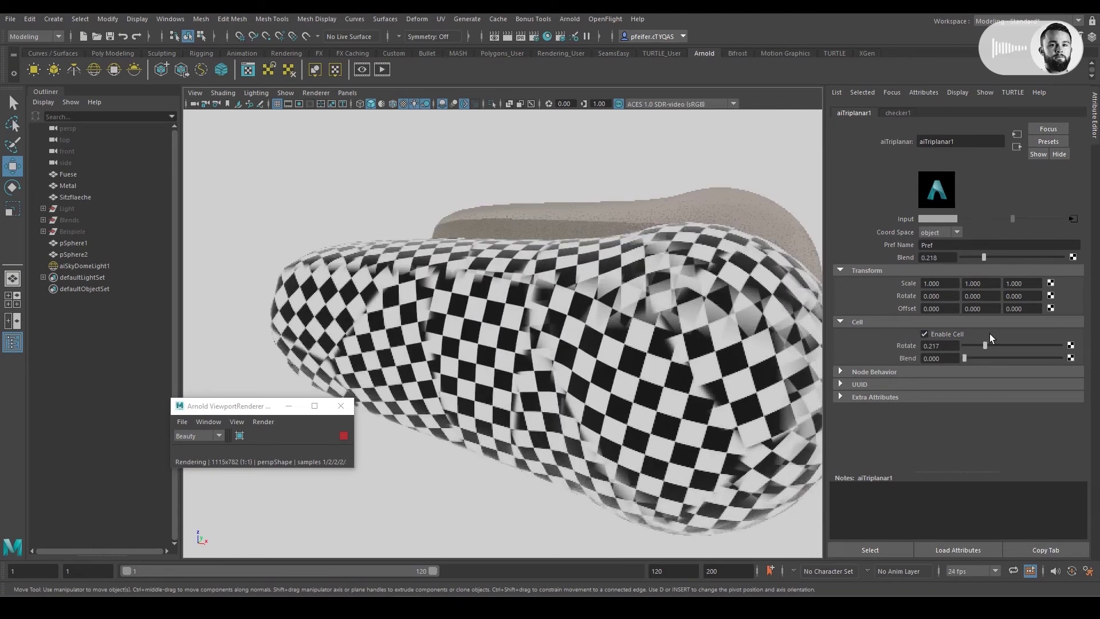
pyautogui.moveTo(986, 343)
pyautogui.mouseDown()
pyautogui.moveTo(999, 347)
pyautogui.moveTo(963, 357)
pyautogui.mouseUp()
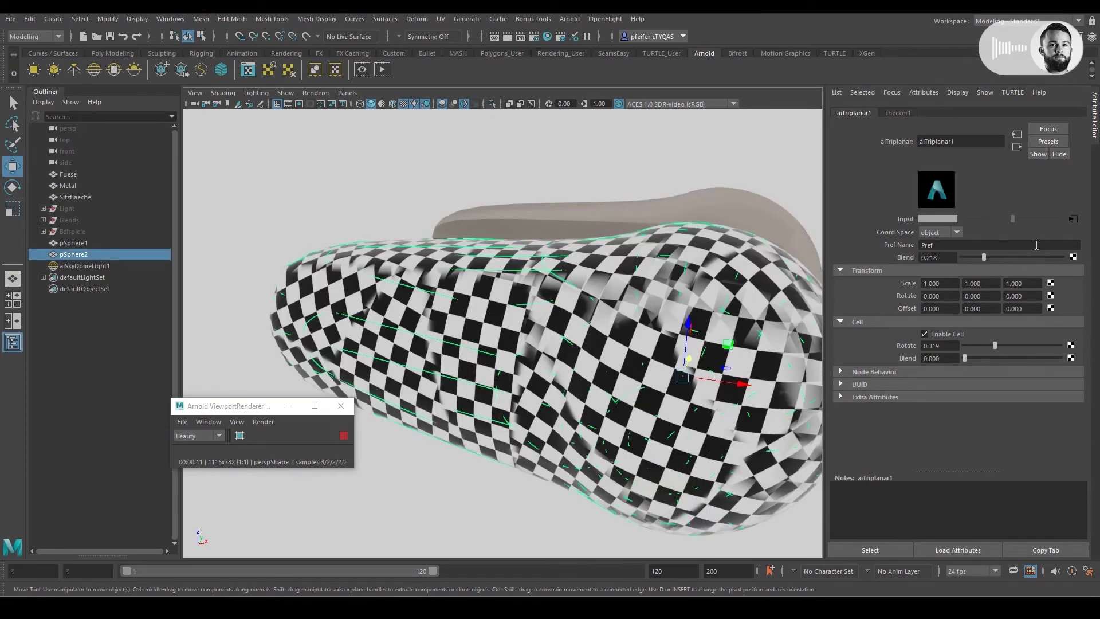
# Break the checker connection on the triplanar Input and connect a new File texture
pyautogui.rightClick(908, 220)
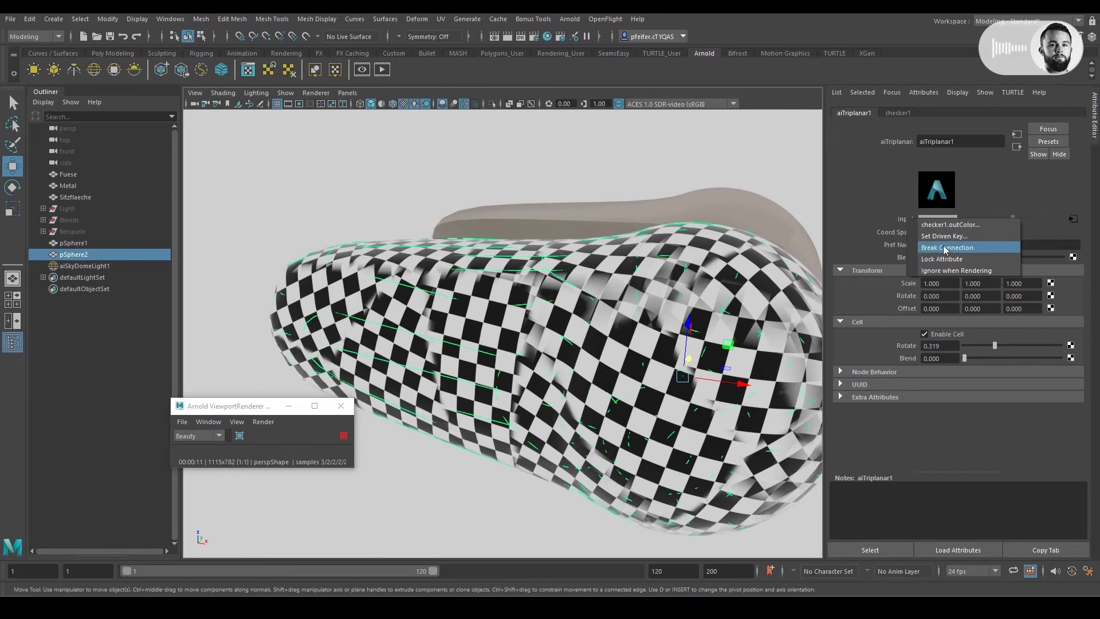
pyautogui.click(947, 248)
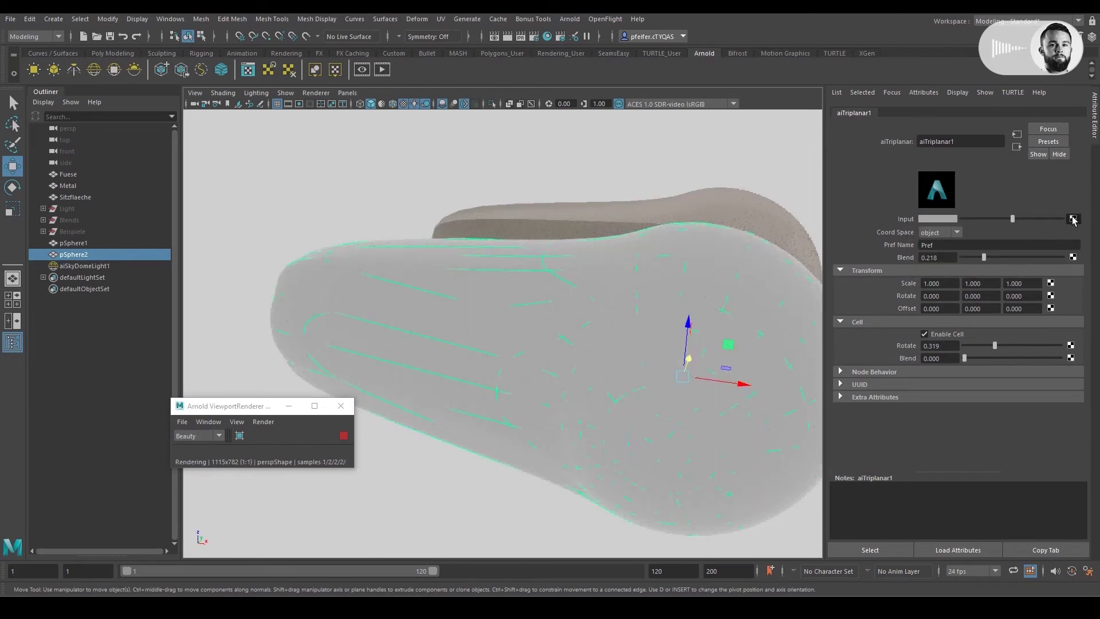
pyautogui.click(1073, 218)
pyautogui.doubleClick(493, 44)
pyautogui.write('fil')
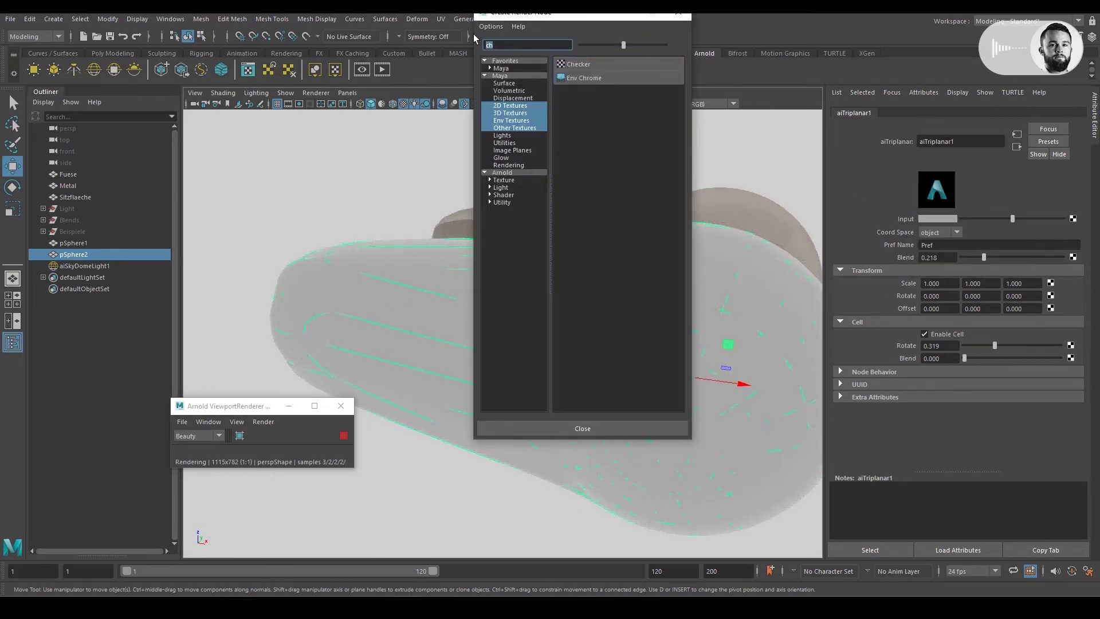
pyautogui.click(572, 64)
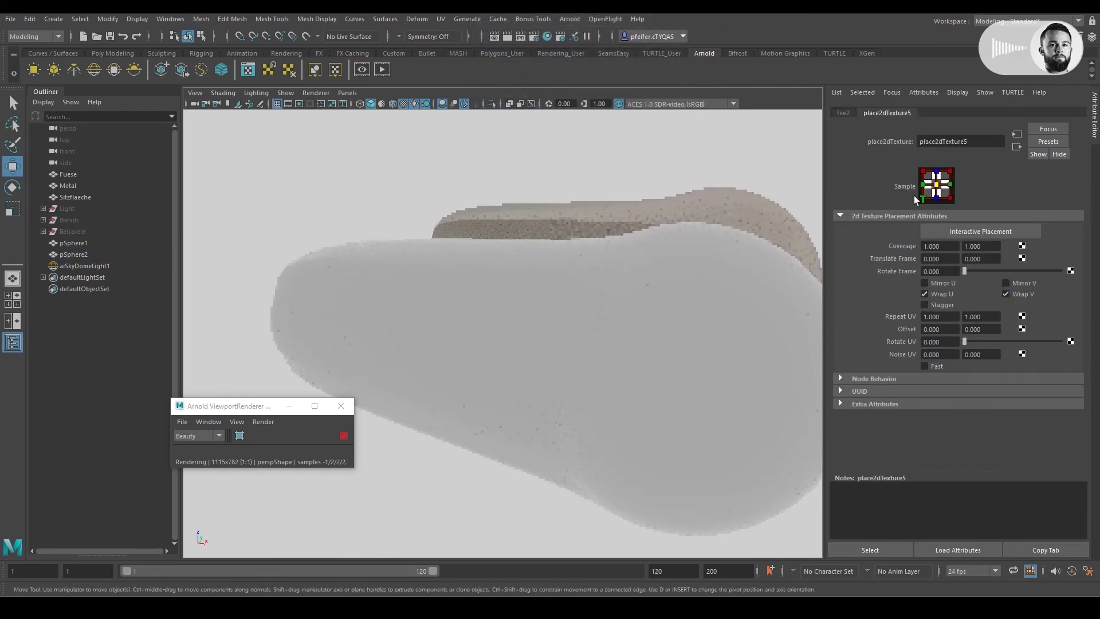
# Load Wood4.jpg as the file texture's image
pyautogui.click(845, 111)
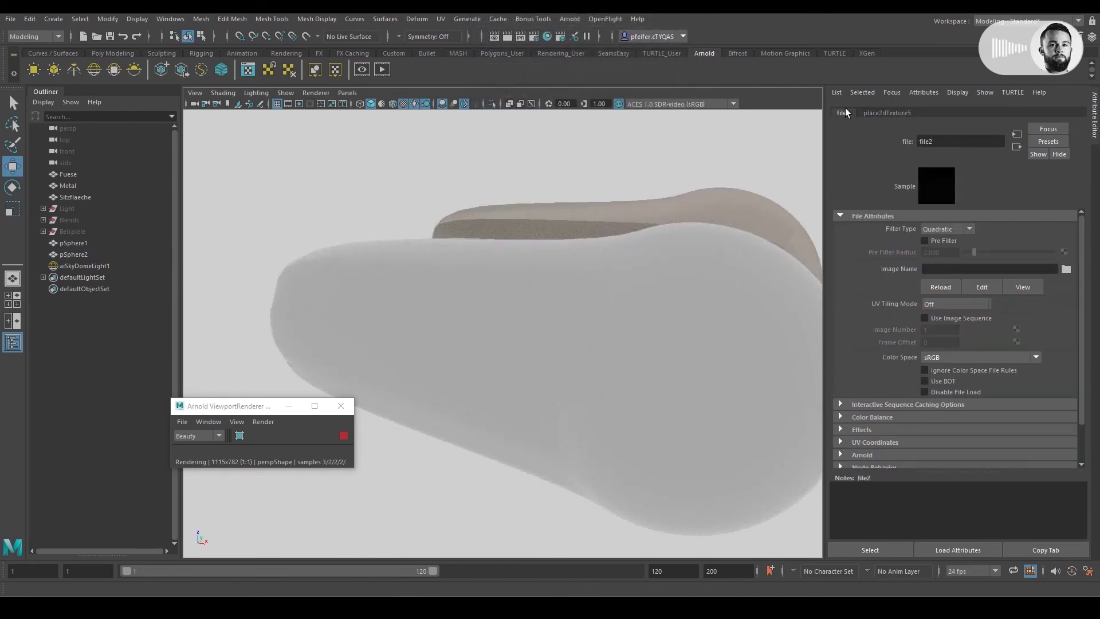
pyautogui.click(1067, 269)
pyautogui.click(729, 523)
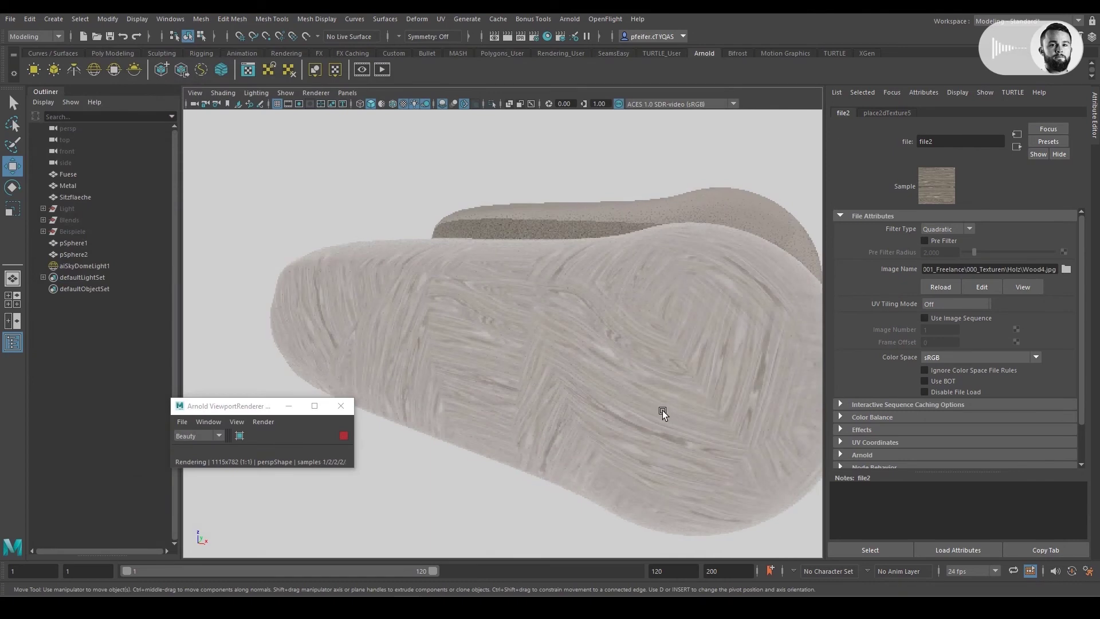
pyautogui.moveTo(703, 380)
pyautogui.keyDown('alt'); pyautogui.mouseDown()
pyautogui.moveTo(662, 369)
pyautogui.moveTo(661, 390)
pyautogui.mouseUp(); pyautogui.keyUp('alt')
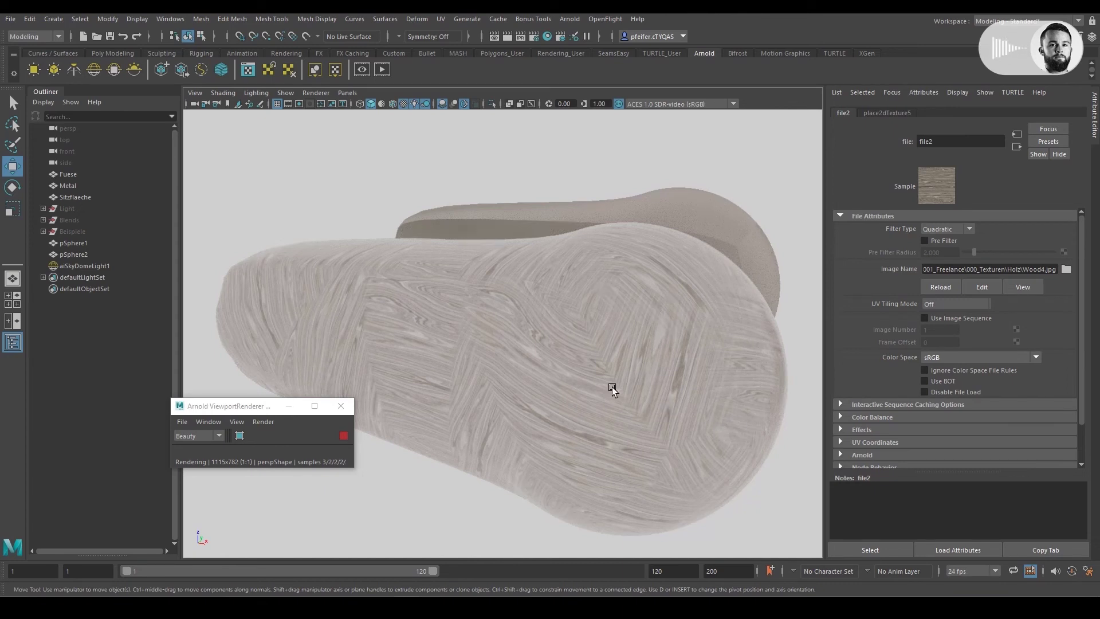
# Set aiTriplanar1 Cell Rotate on pSphere2 back to 0.000
pyautogui.click(686, 340)
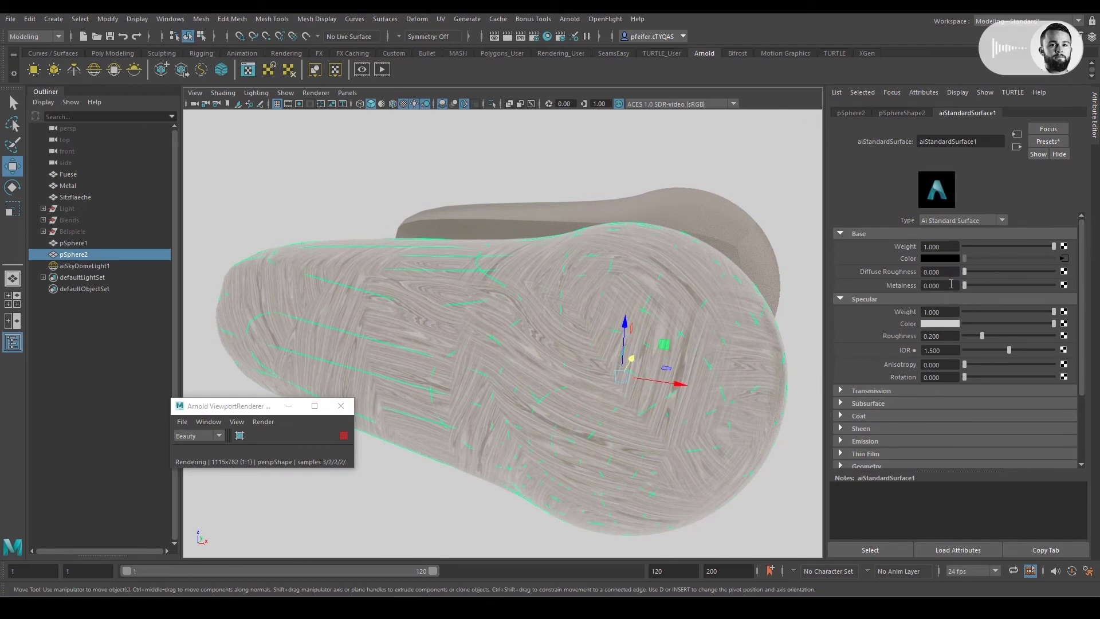
pyautogui.click(1064, 258)
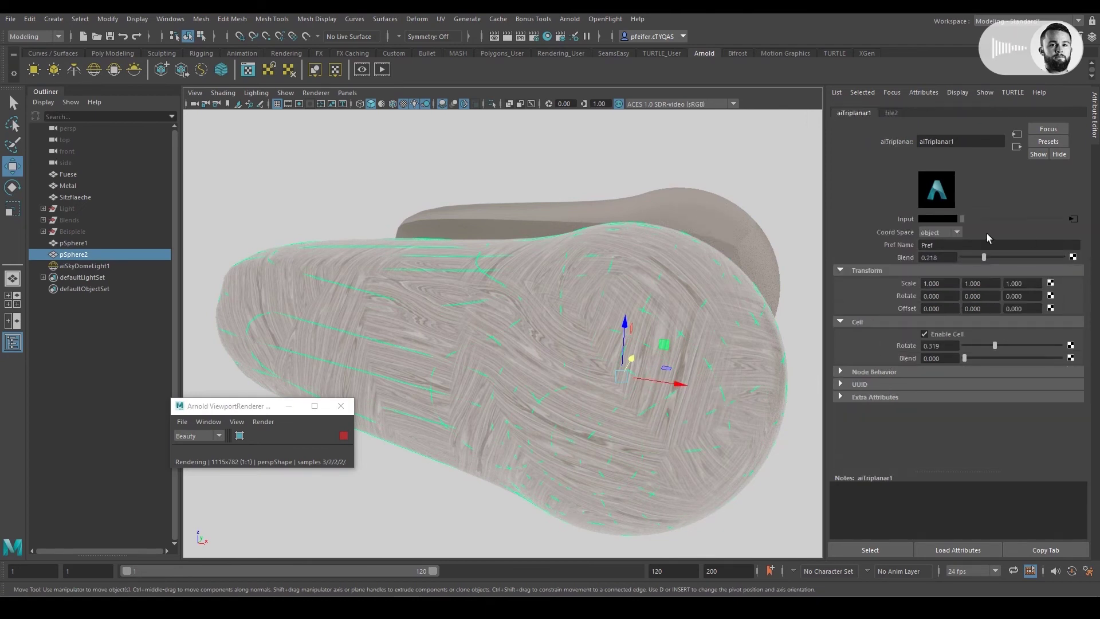
pyautogui.click(971, 346)
pyautogui.moveTo(970, 346); pyautogui.dragTo(964, 345)
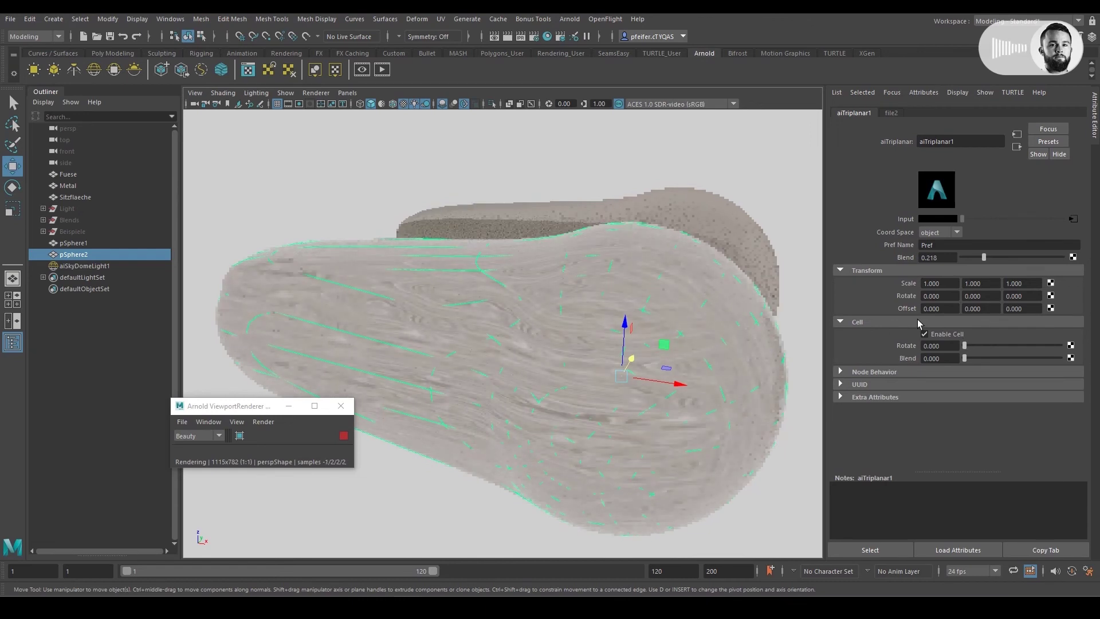
# Lower the aiTriplanar1 Blend to about 0.029
pyautogui.click(869, 549)
pyautogui.keyDown('alt'); pyautogui.moveTo(722, 356); pyautogui.dragTo(695, 355); pyautogui.keyUp('alt')
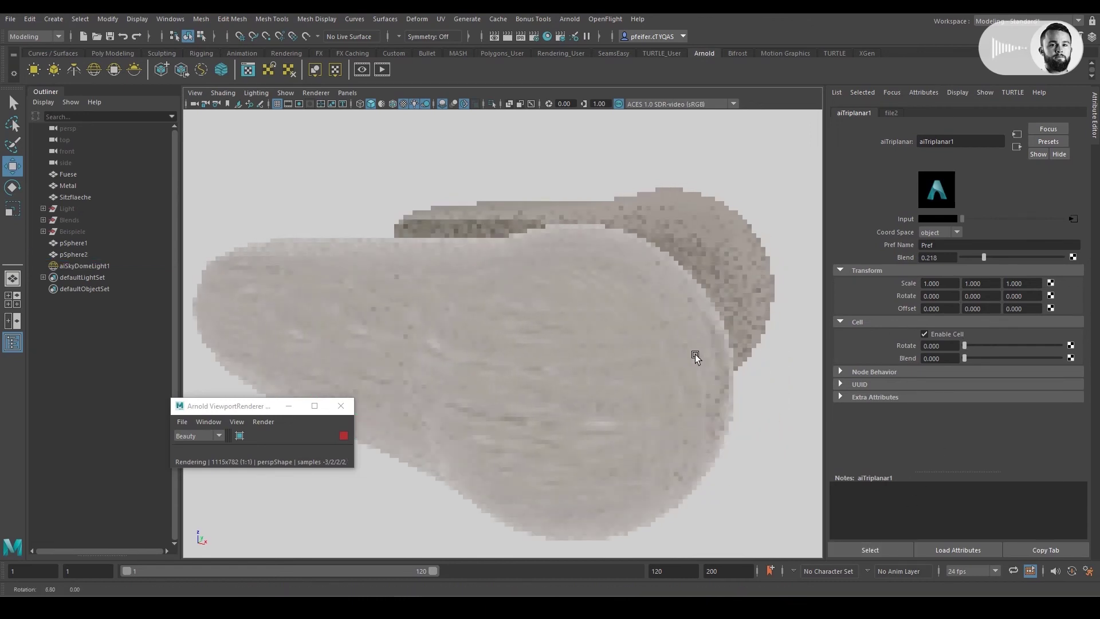
pyautogui.moveTo(983, 257); pyautogui.dragTo(979, 257)
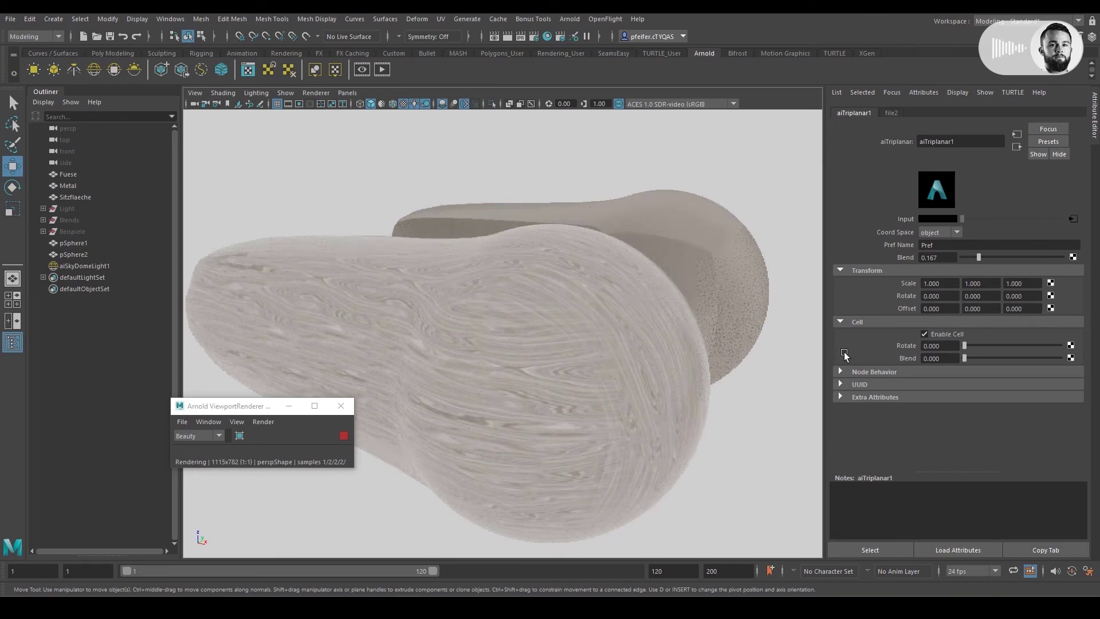
pyautogui.moveTo(974, 257); pyautogui.dragTo(964, 256)
pyautogui.keyDown('alt'); pyautogui.moveTo(608, 332); pyautogui.dragTo(614, 335); pyautogui.keyUp('alt')
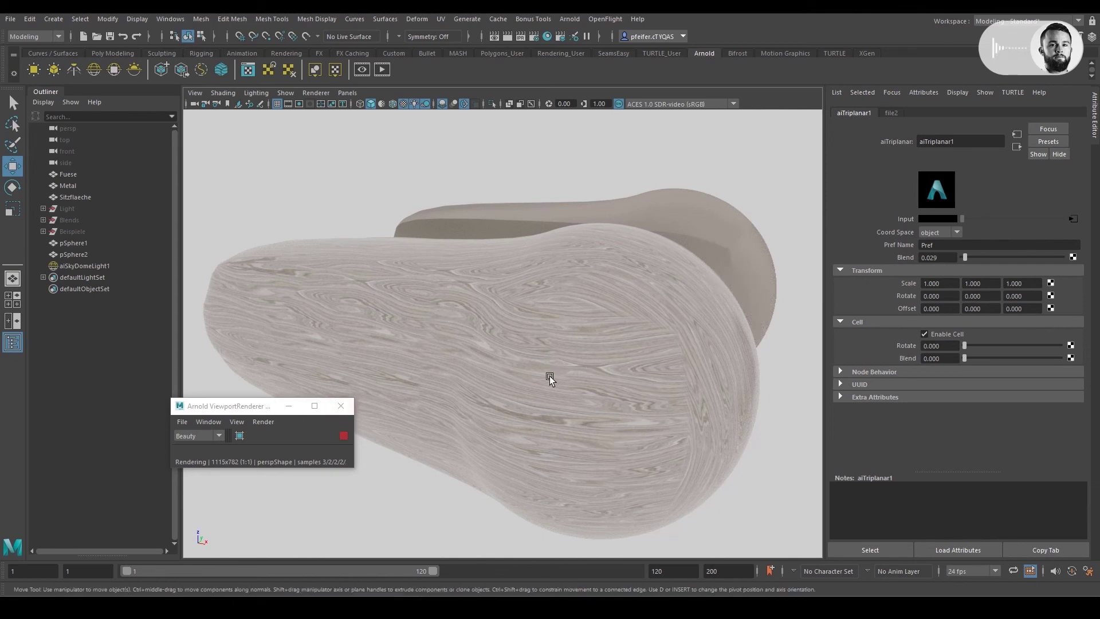
# Stop the Arnold viewport render and select pSphere1
pyautogui.click(339, 434)
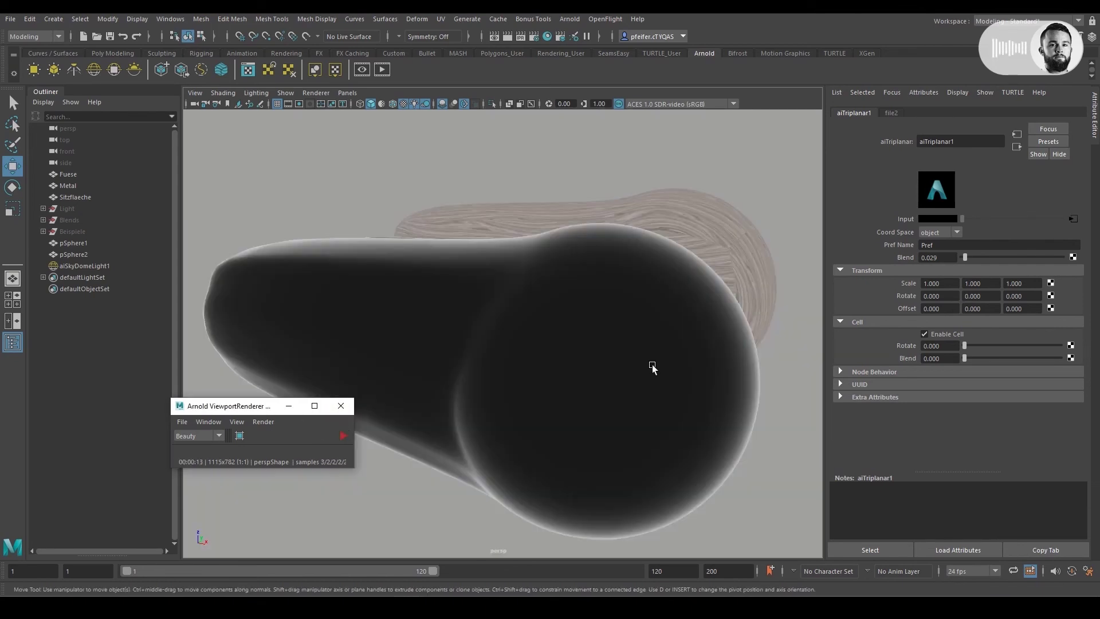
pyautogui.moveTo(651, 364)
pyautogui.keyDown('alt'); pyautogui.mouseDown()
pyautogui.moveTo(648, 355)
pyautogui.moveTo(631, 366)
pyautogui.mouseUp(); pyautogui.keyUp('alt')
pyautogui.click(631, 366)
pyautogui.moveTo(695, 247)
pyautogui.keyDown('alt'); pyautogui.mouseDown()
pyautogui.moveTo(690, 260)
pyautogui.moveTo(696, 222)
pyautogui.moveTo(738, 229)
pyautogui.moveTo(668, 216)
pyautogui.moveTo(676, 252)
pyautogui.mouseUp(); pyautogui.keyUp('alt')
pyautogui.scroll(5, 596, 287)
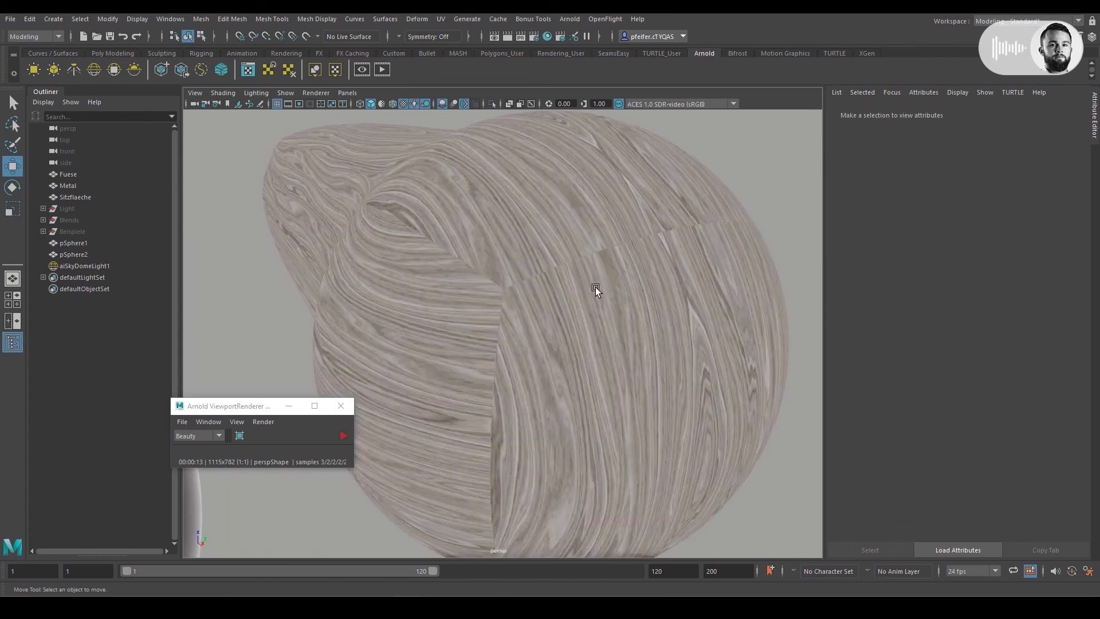
# Push one pSphere1 face out along its normal in Face mode, then return to Object mode
pyautogui.moveTo(634, 292); pyautogui.dragTo(634, 306, button='right')
pyautogui.click(653, 341)
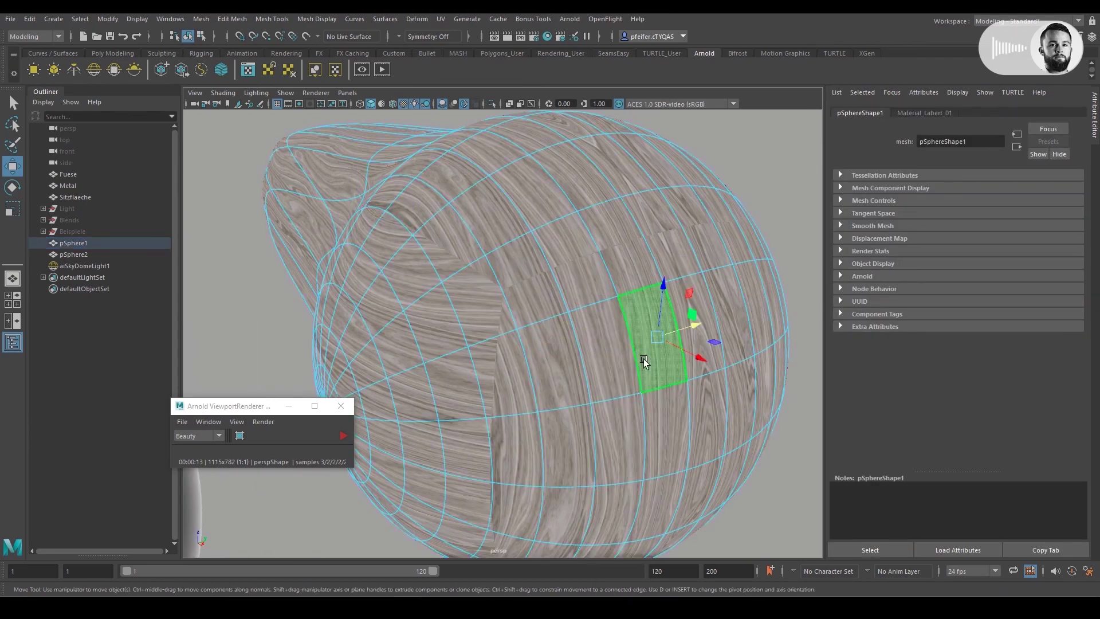
pyautogui.moveTo(693, 357)
pyautogui.keyDown('ctrl'); pyautogui.mouseDown(button='middle')
pyautogui.moveTo(795, 441)
pyautogui.moveTo(682, 378)
pyautogui.moveTo(687, 394)
pyautogui.mouseUp(button='middle'); pyautogui.keyUp('ctrl')
pyautogui.moveTo(516, 265); pyautogui.dragTo(610, 278, button='right')
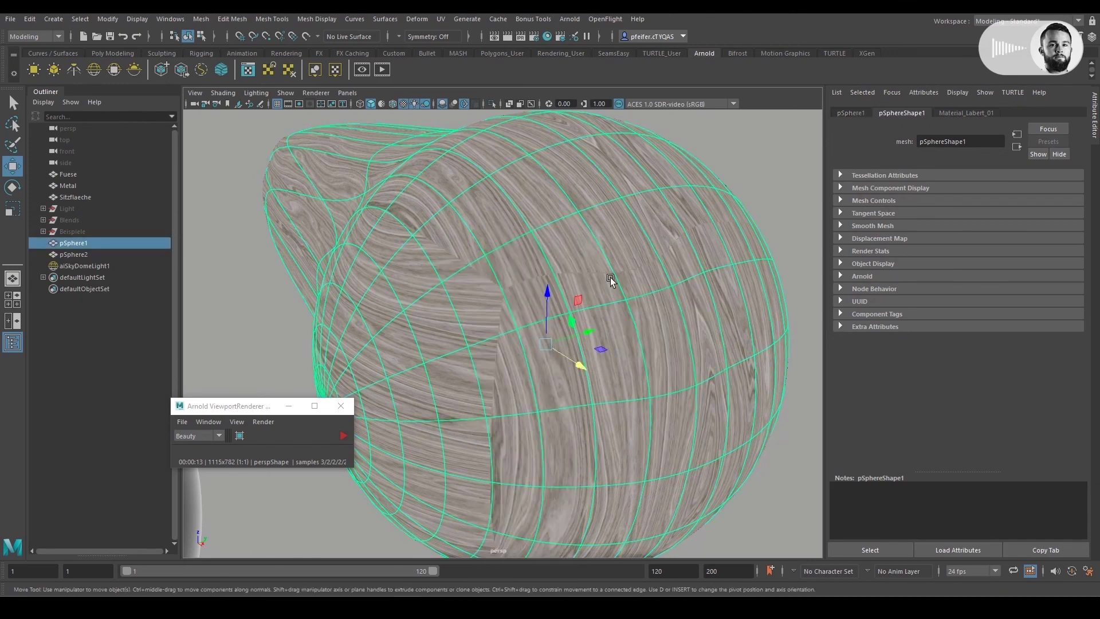
pyautogui.click(751, 167)
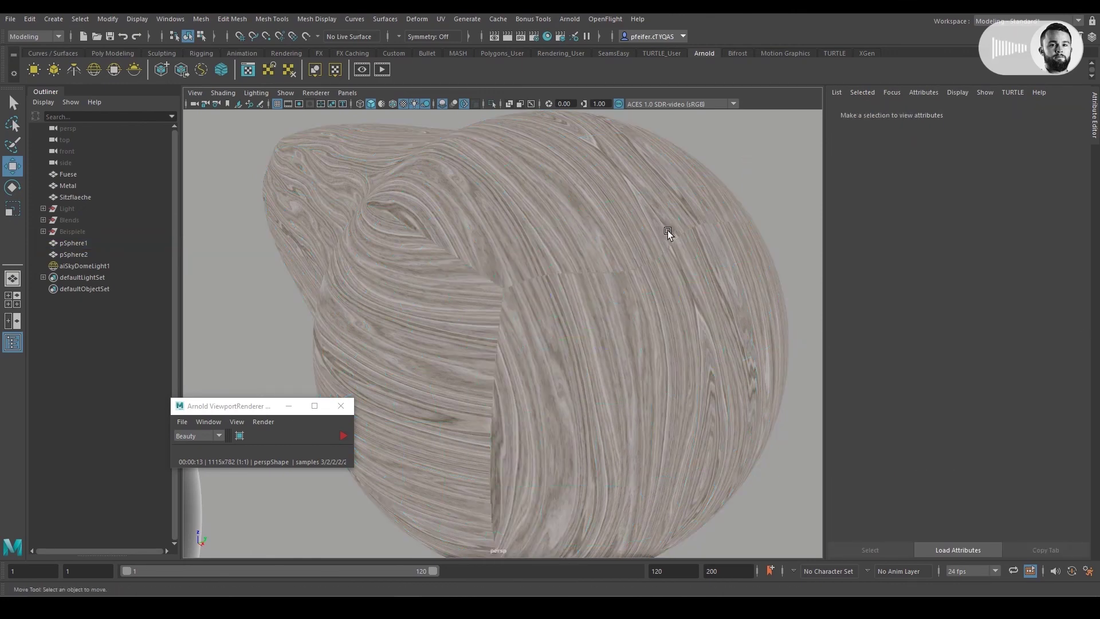
# Restart the Arnold viewport render to view both wood-textured shapes
pyautogui.scroll(-5, 669, 230)
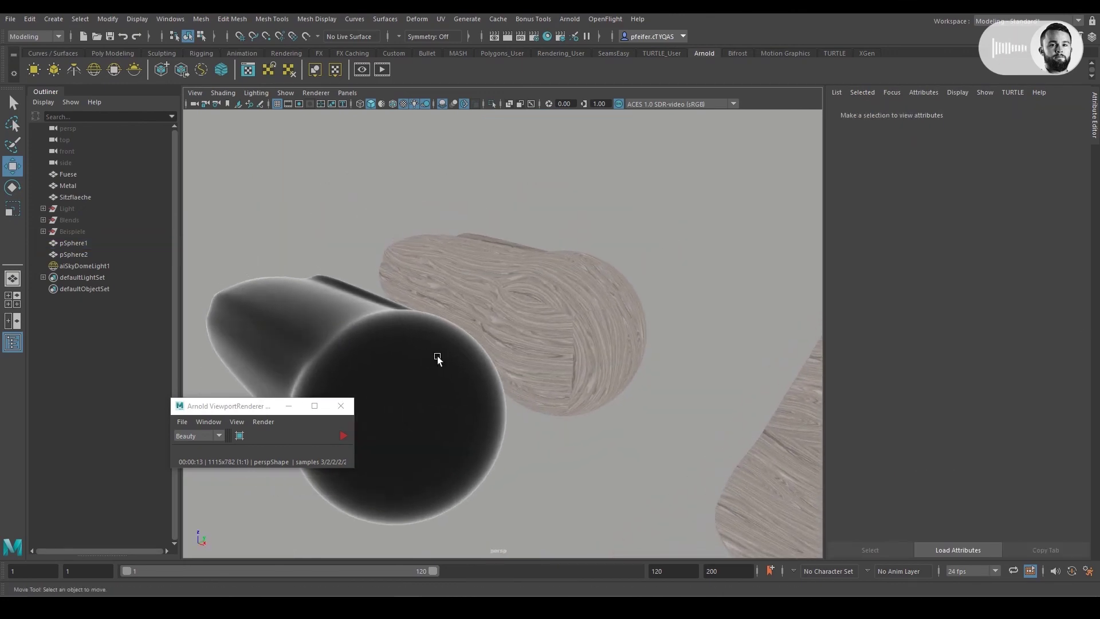
pyautogui.click(345, 438)
pyautogui.scroll(3, 563, 314)
pyautogui.scroll(3, 611, 305)
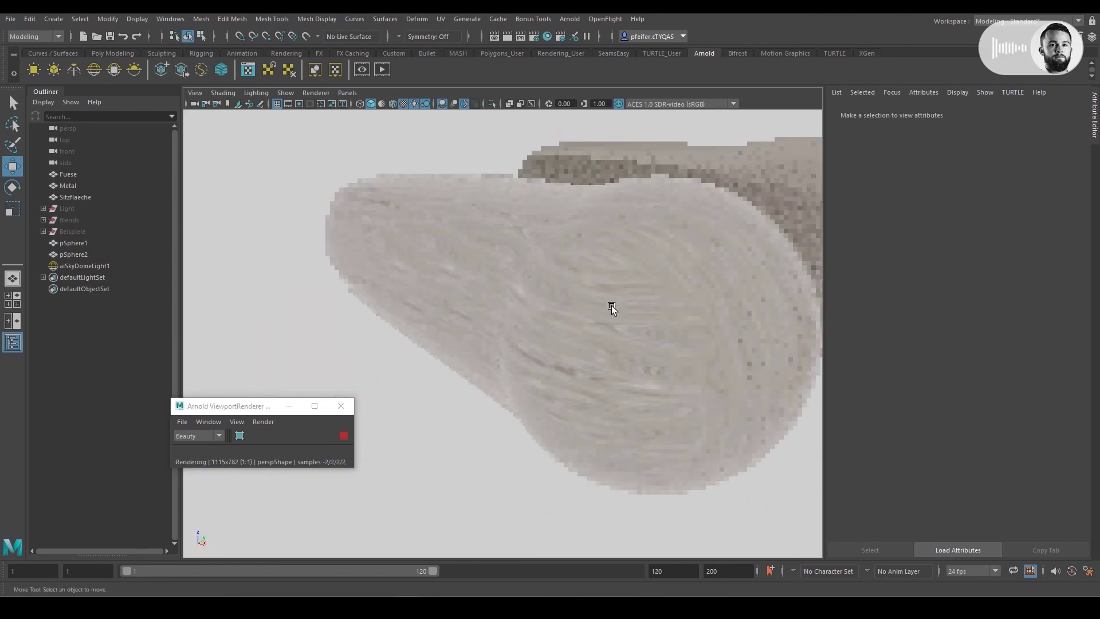
pyautogui.scroll(2, 679, 298)
pyautogui.scroll(-2, 679, 298)
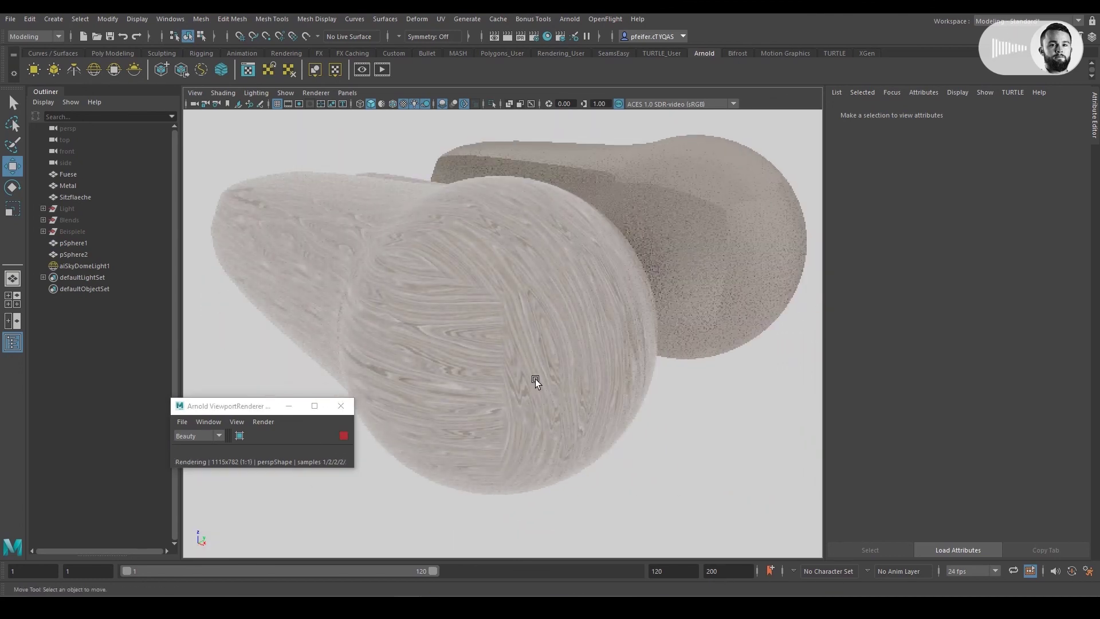